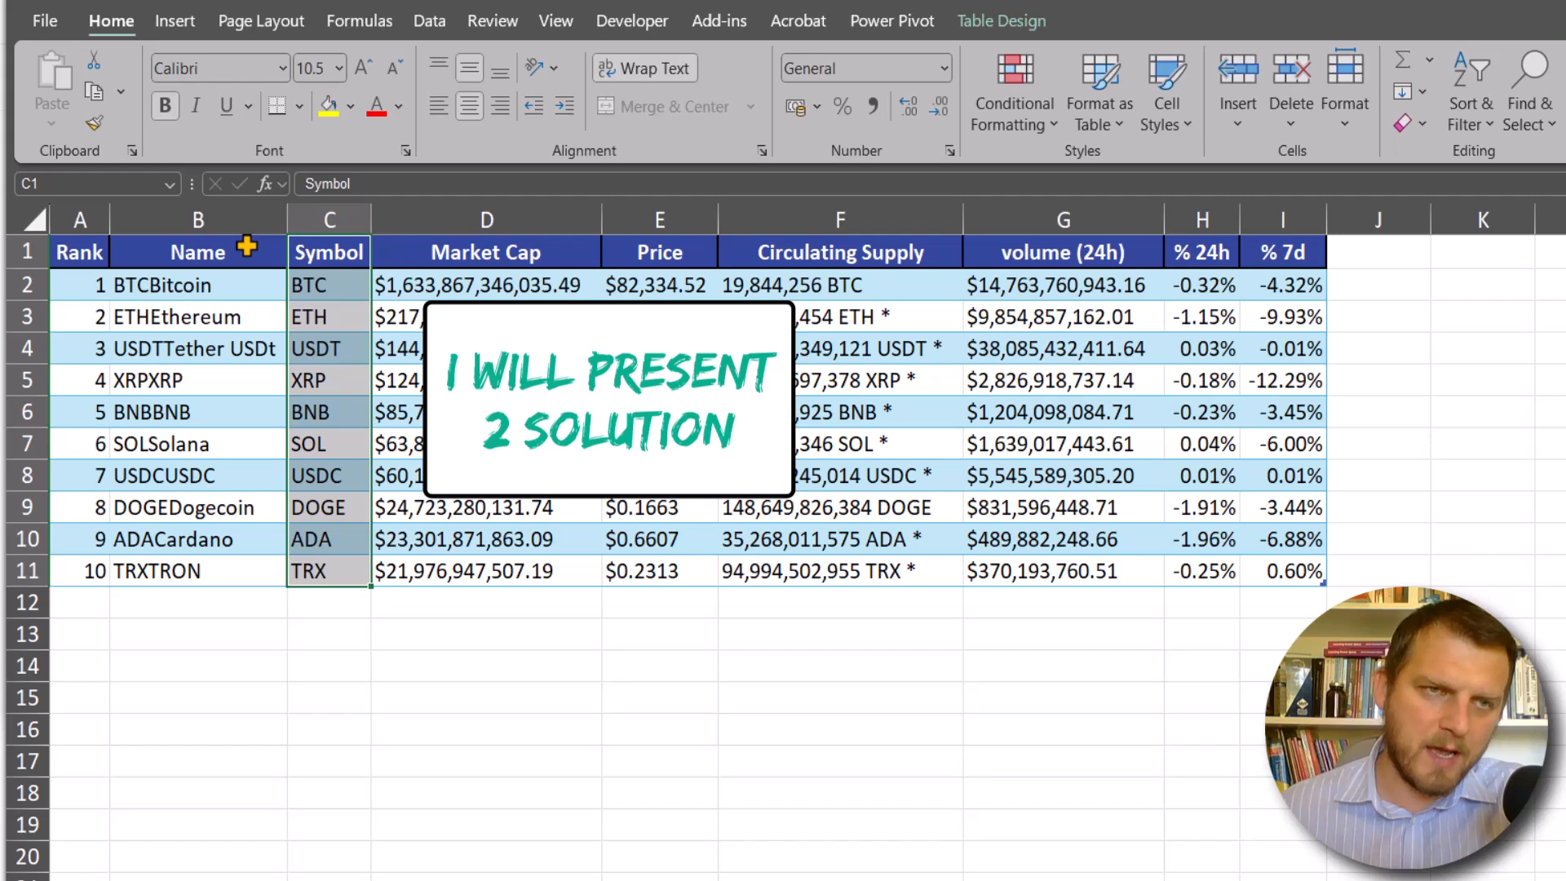
pyautogui.moveTo(246, 252); pyautogui.dragTo(252, 570)
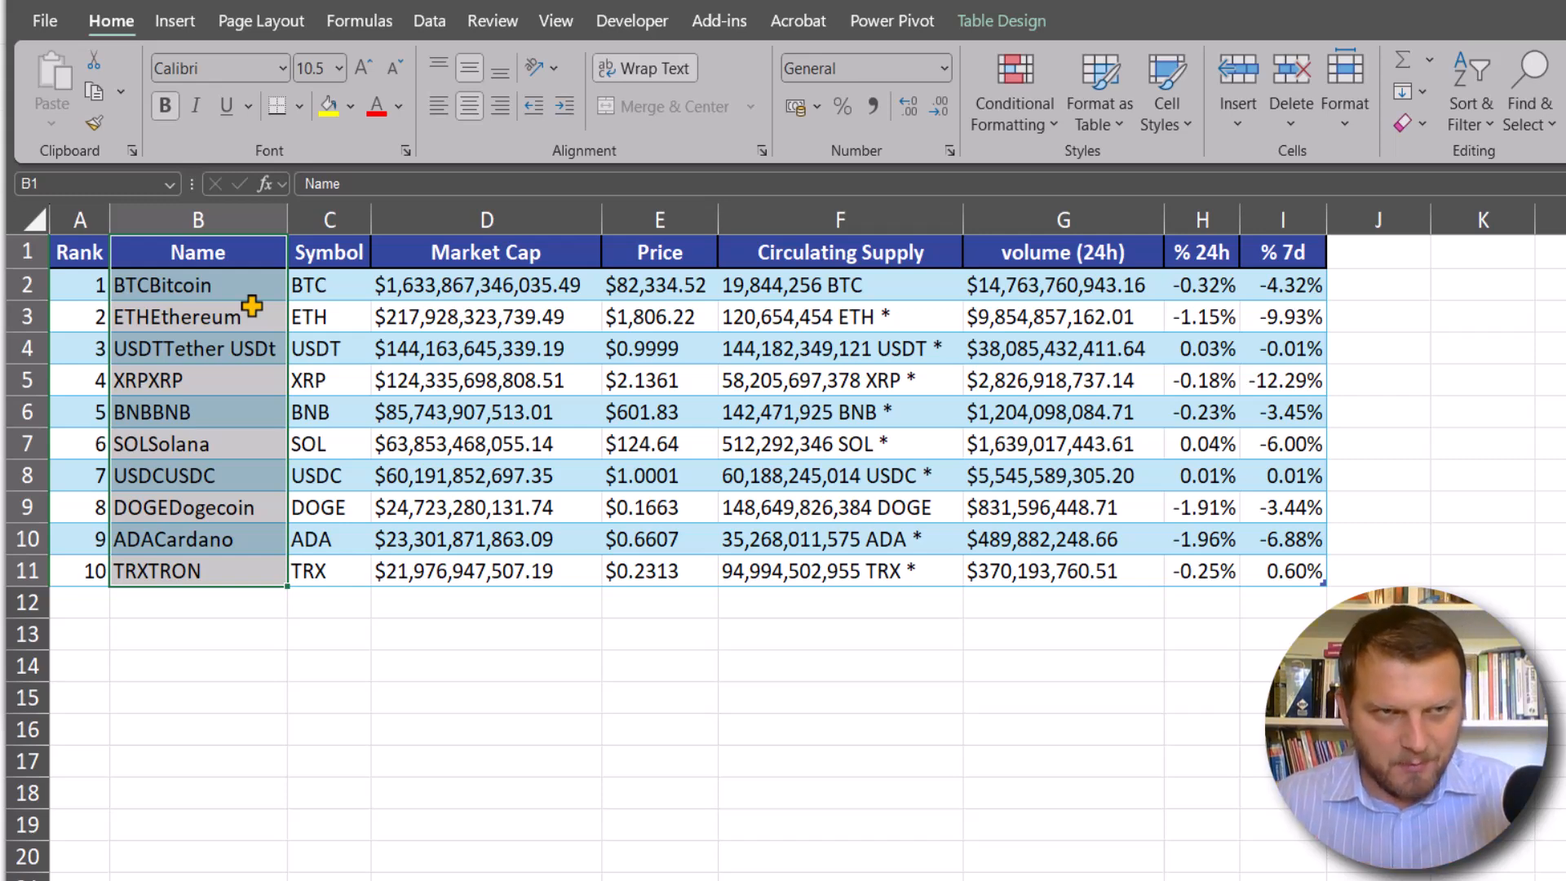
pyautogui.moveTo(317, 254); pyautogui.dragTo(315, 571)
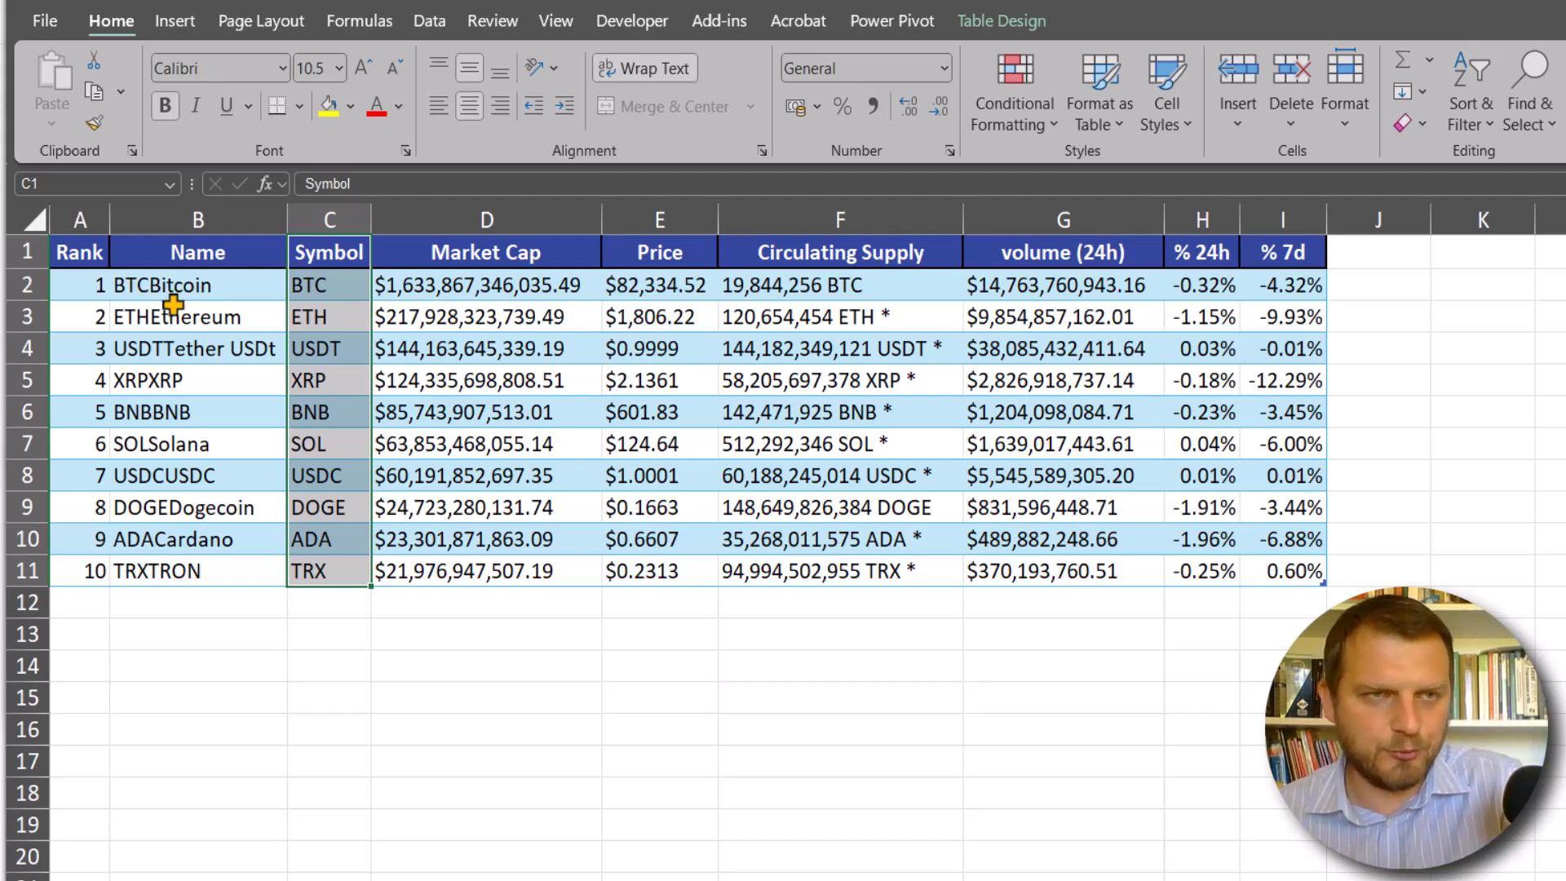
pyautogui.moveTo(115, 295)
pyautogui.mouseDown()
pyautogui.moveTo(148, 285)
pyautogui.moveTo(149, 319)
pyautogui.moveTo(122, 319)
pyautogui.mouseUp()
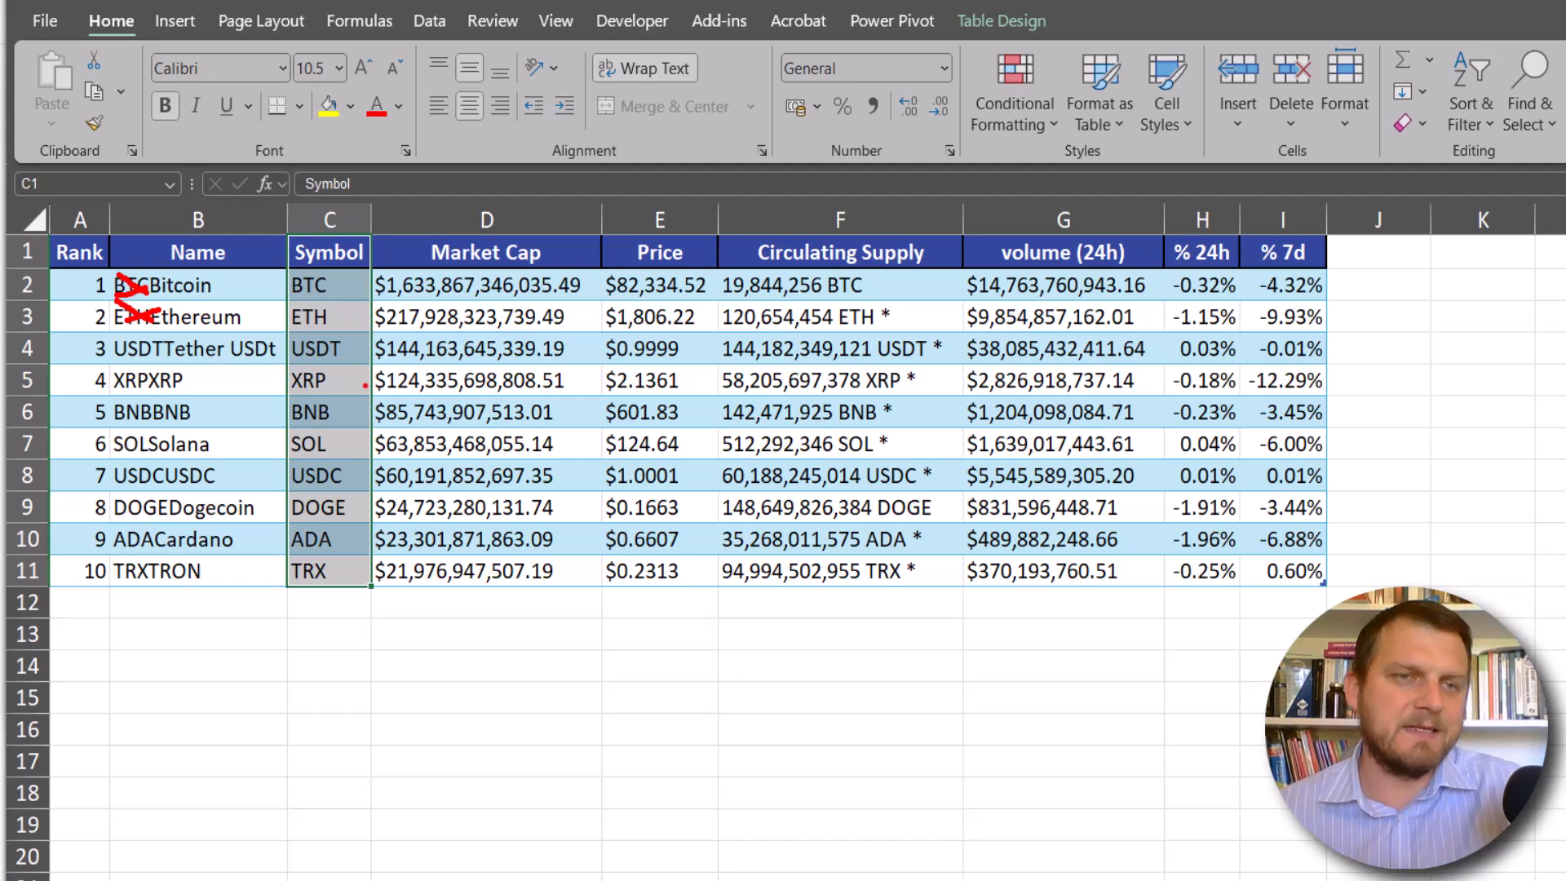
pyautogui.click(330, 351)
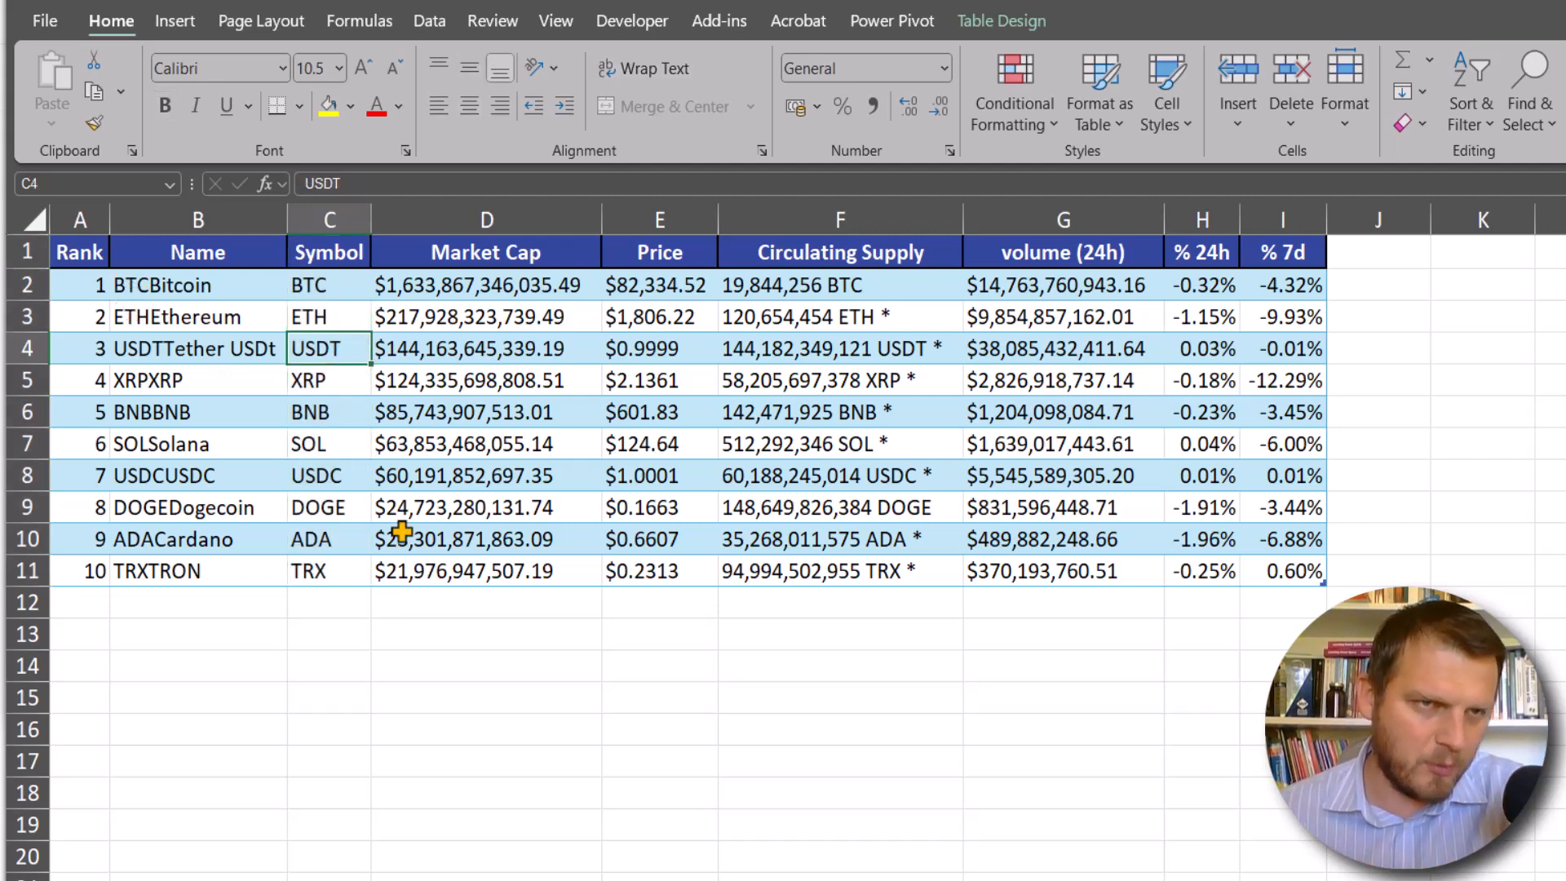
# Step: Load the cryptocurrency table into the Power Query Editor as a query
pyautogui.click(222, 285)
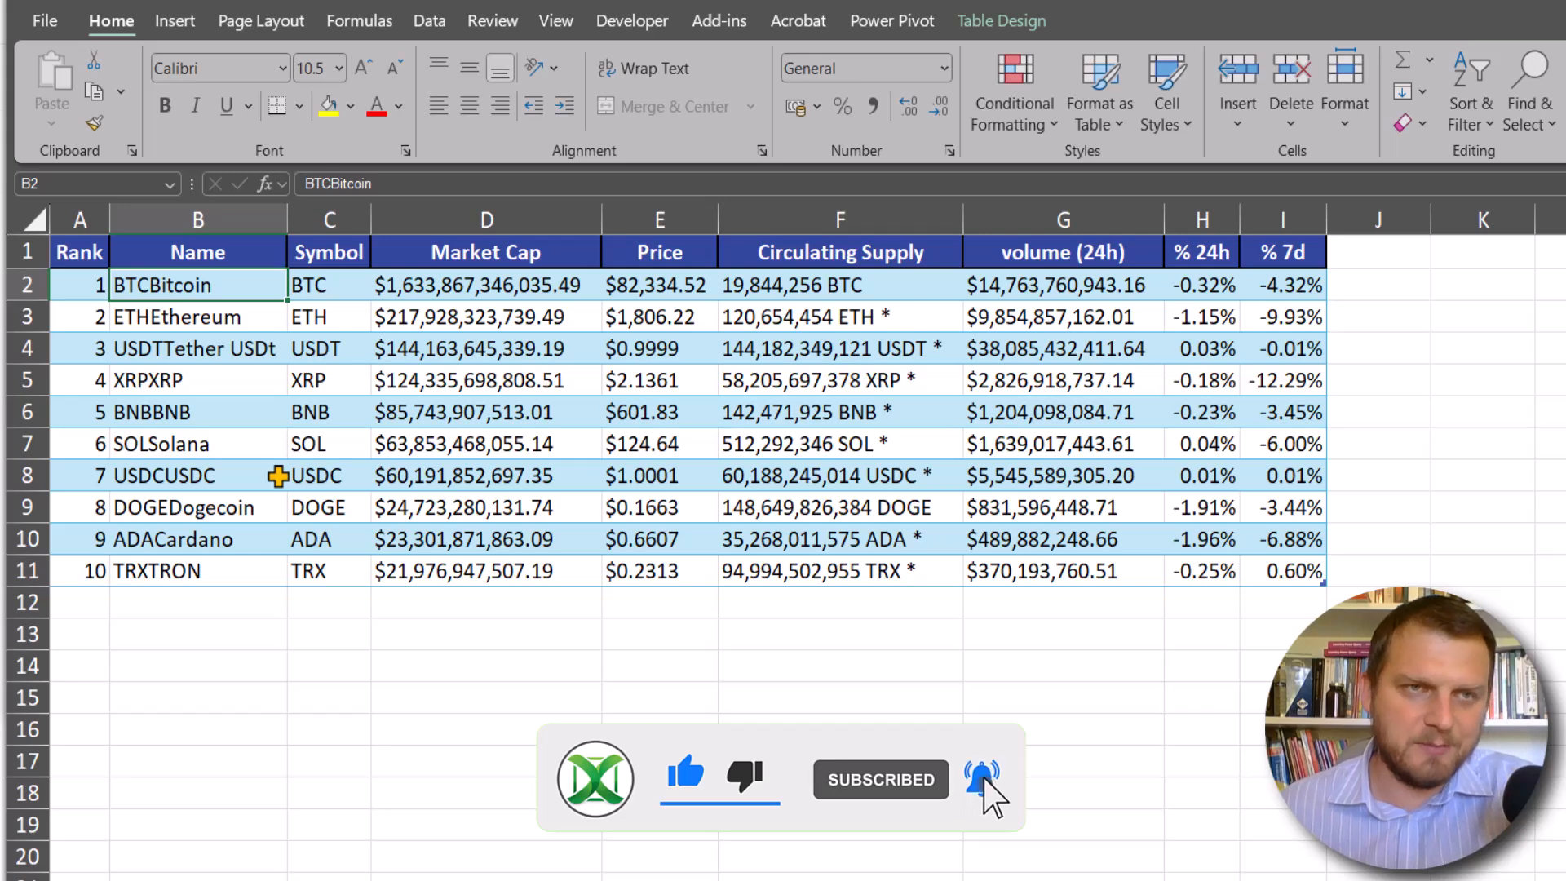
pyautogui.click(430, 21)
pyautogui.click(146, 124)
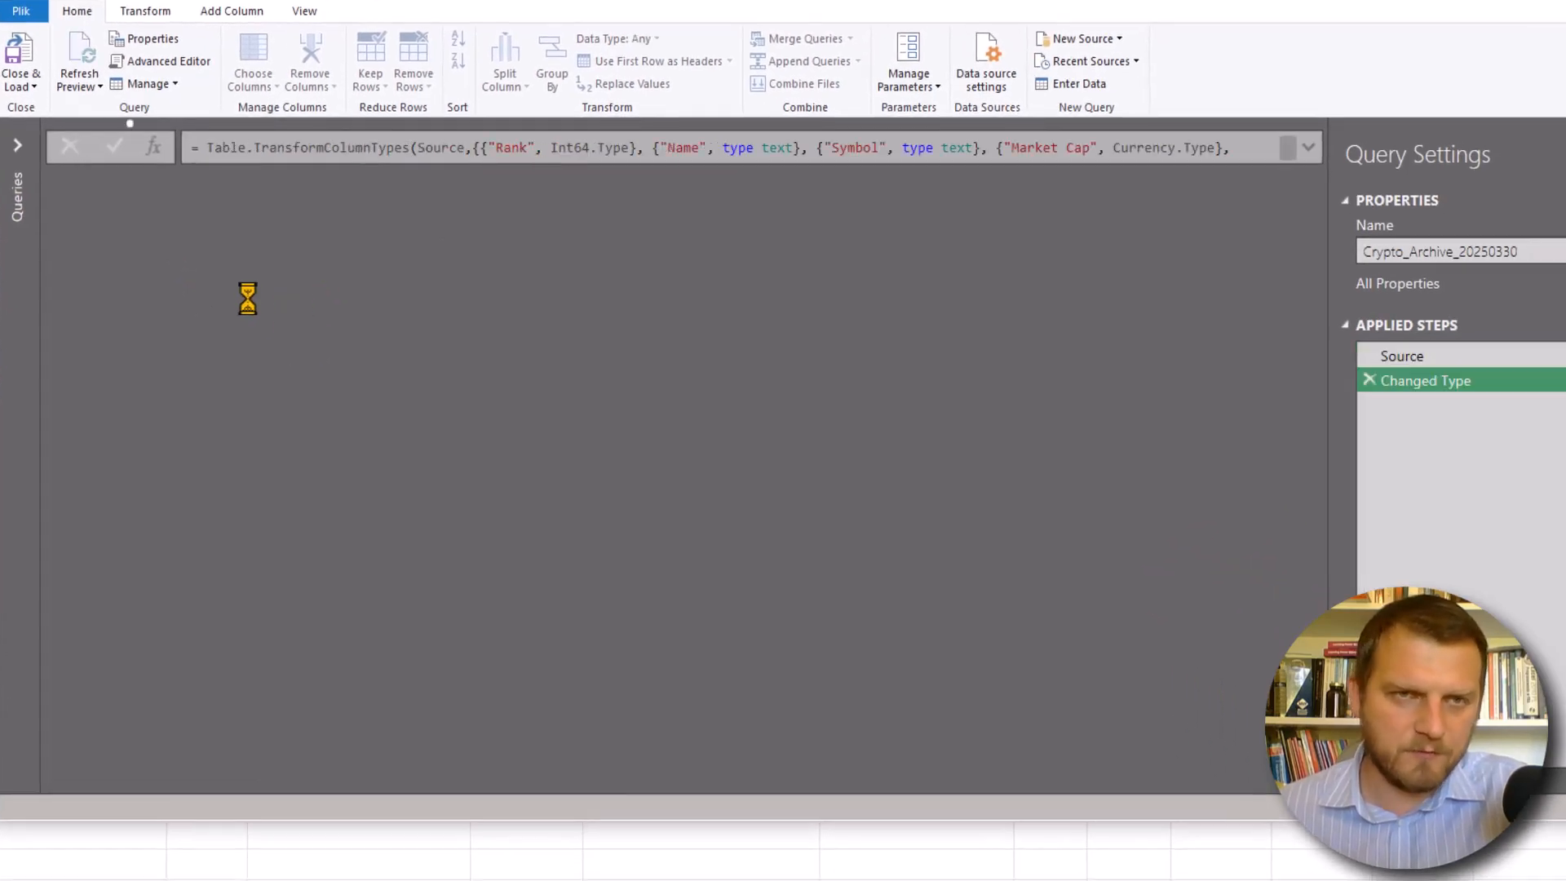
# Step: Remove the columns from Market Cap through % 7d, keeping Rank, Name and Symbol
pyautogui.click(742, 182)
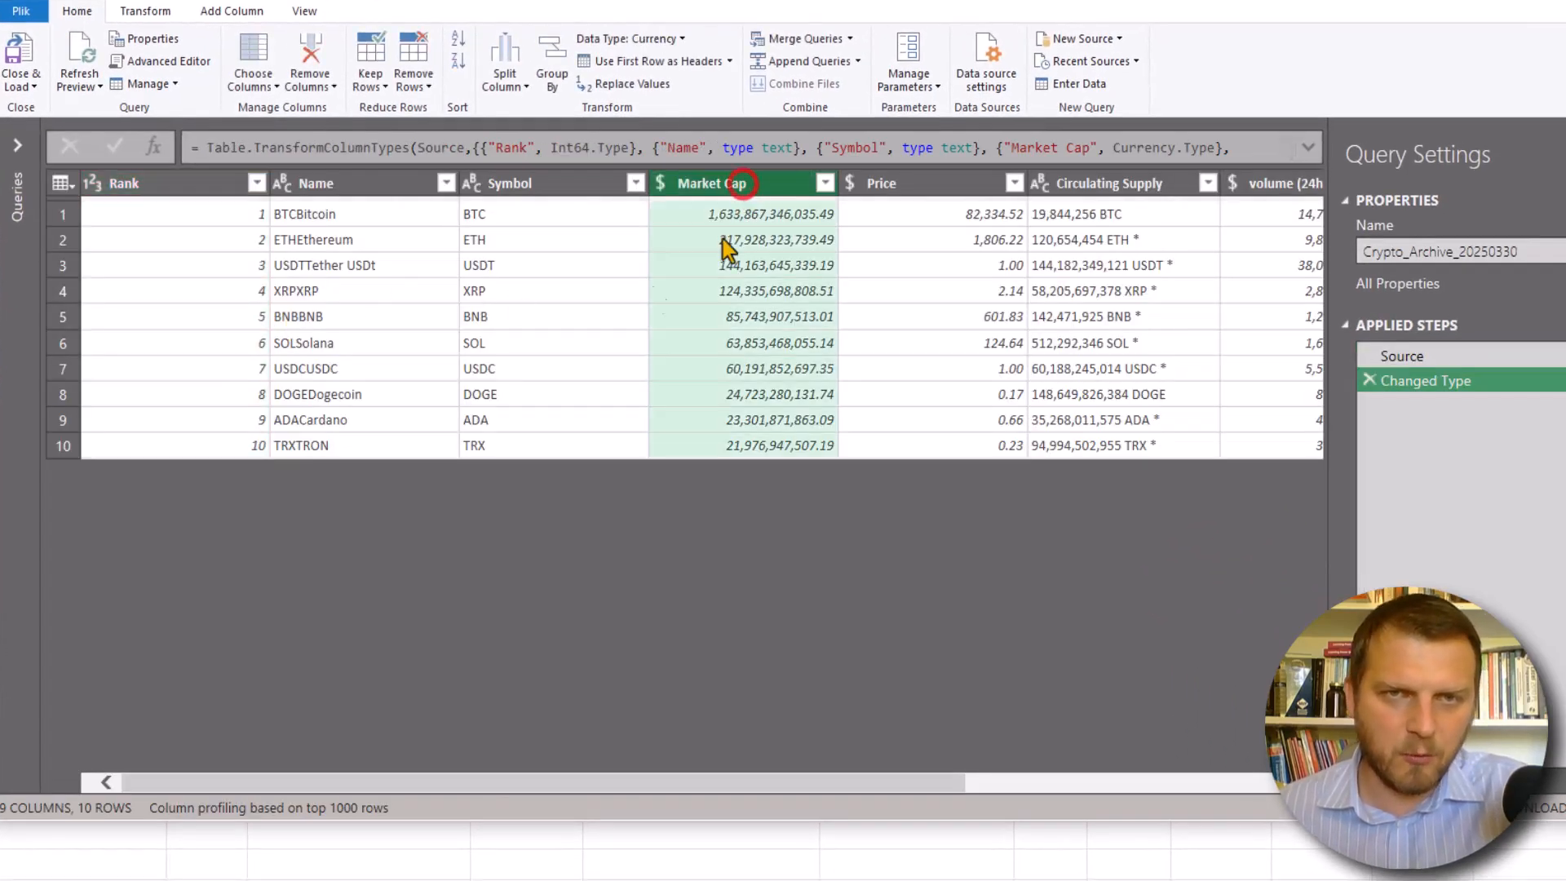
pyautogui.moveTo(310, 781); pyautogui.dragTo(710, 775)
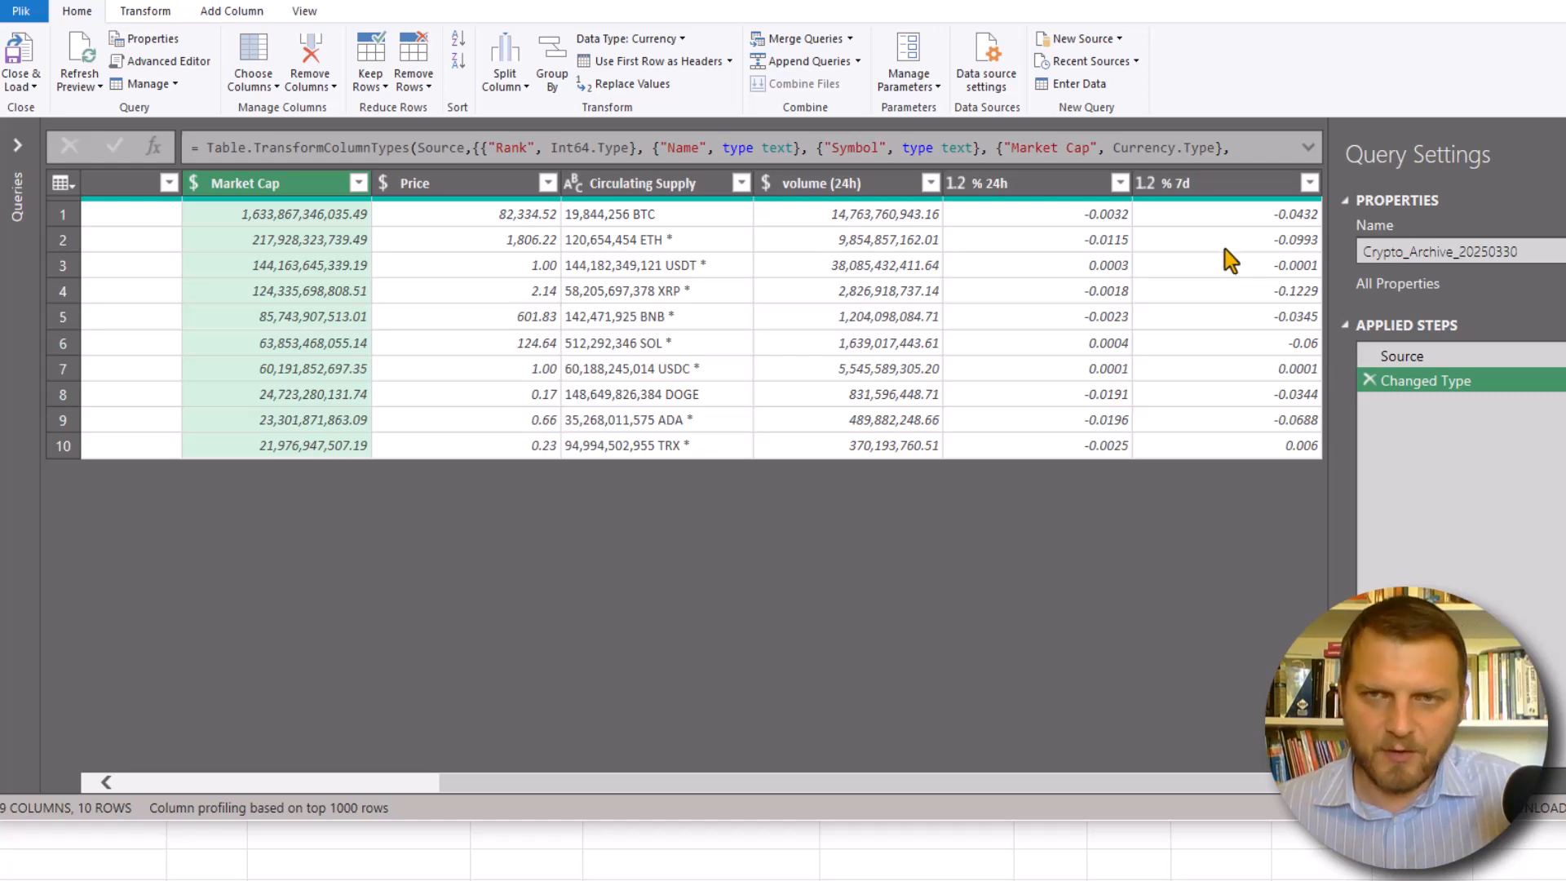
pyautogui.keyDown('shift'); pyautogui.click(1233, 186); pyautogui.keyUp('shift')
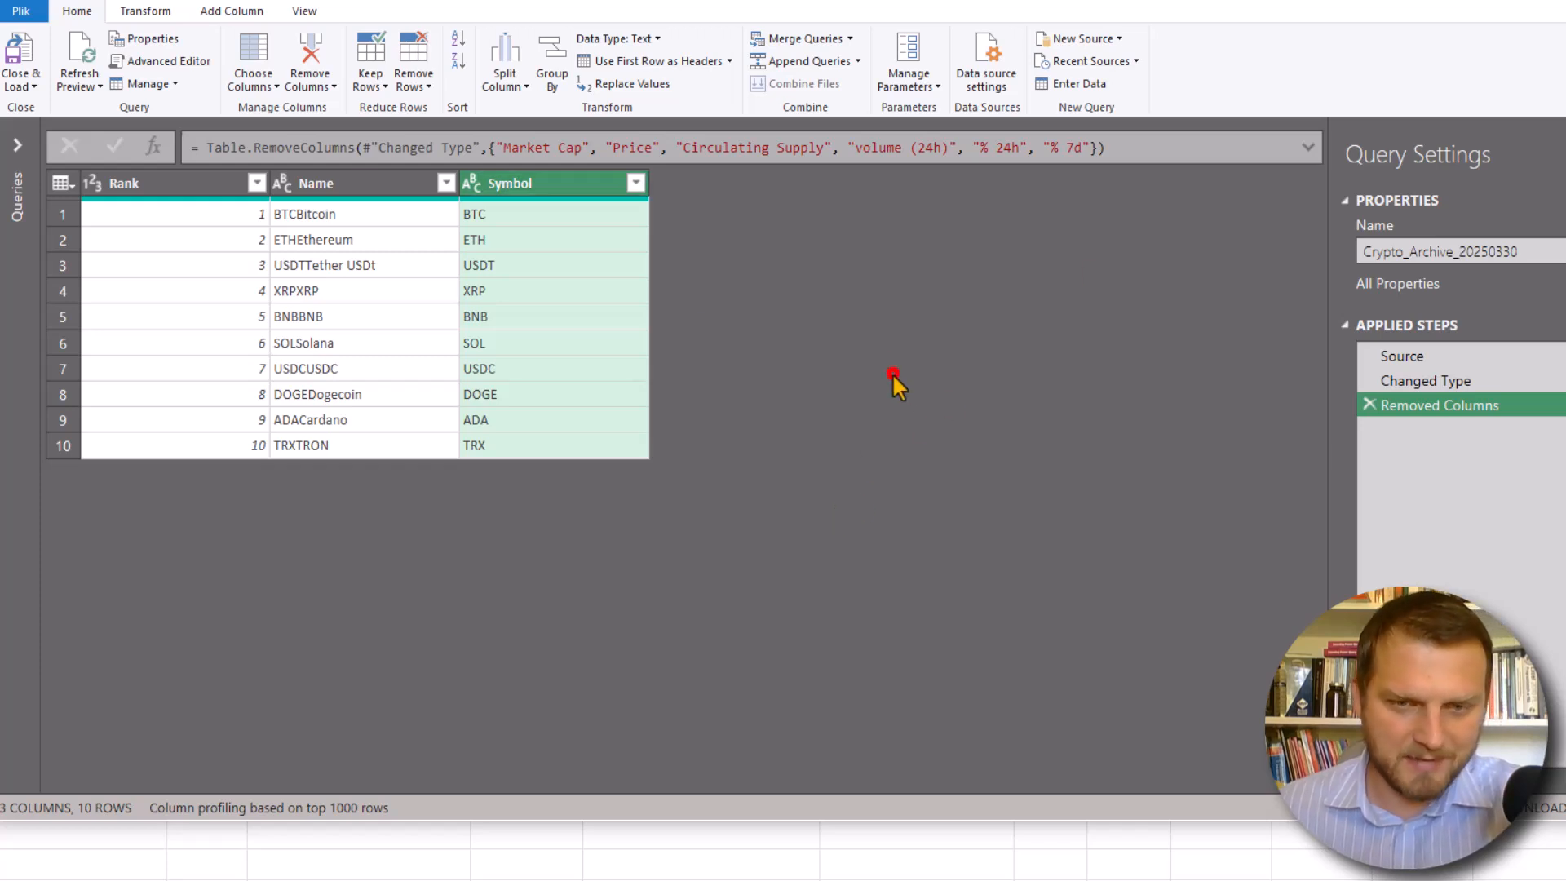
pyautogui.hotkey('ctrl', 'shift', '+')
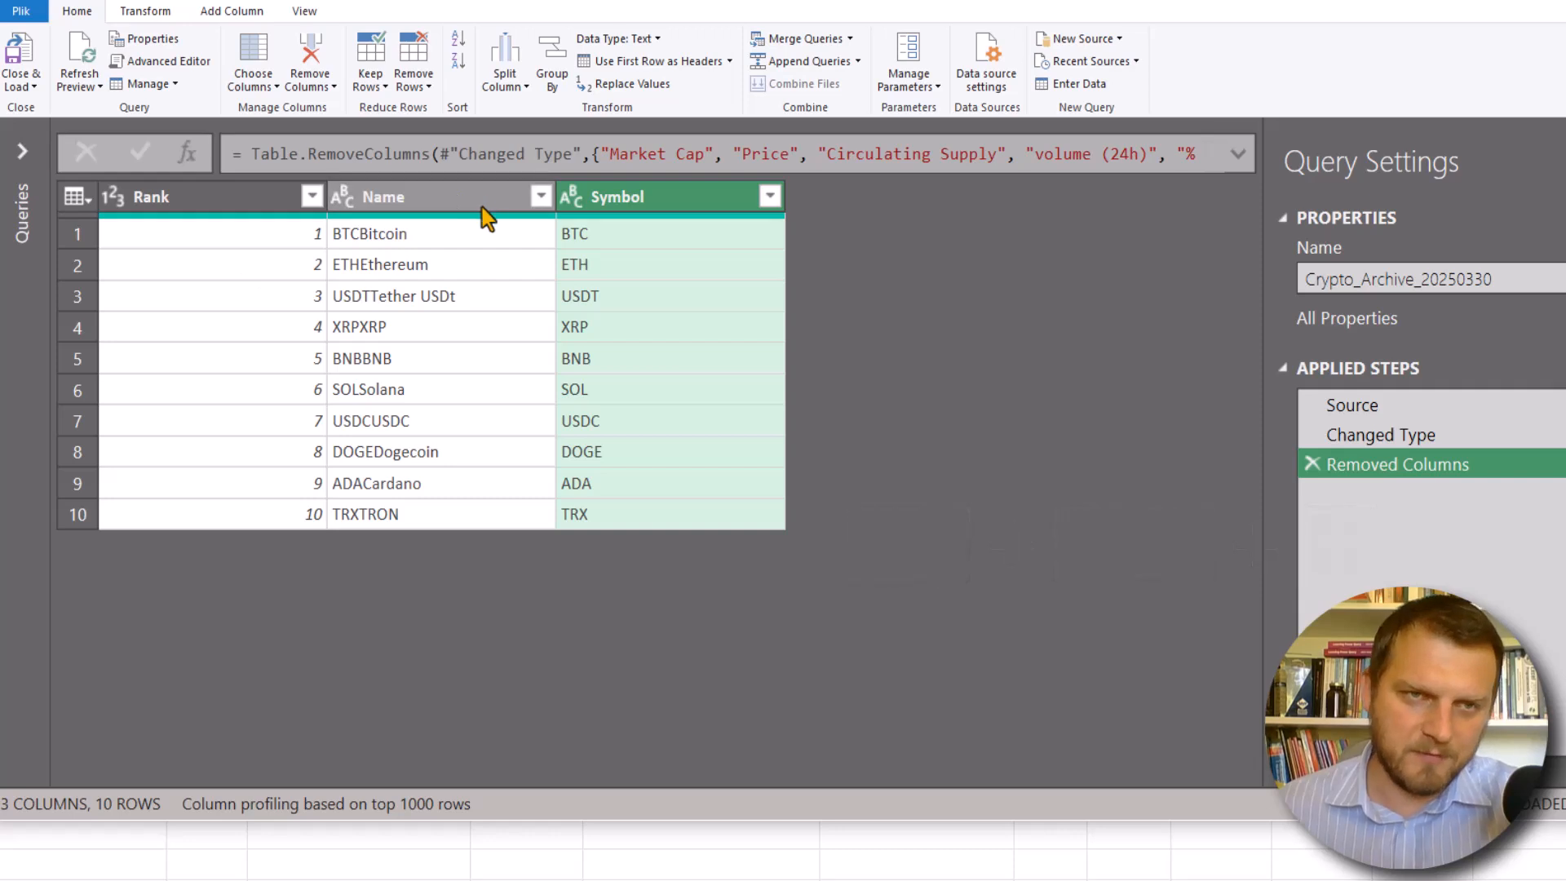
pyautogui.click(473, 202)
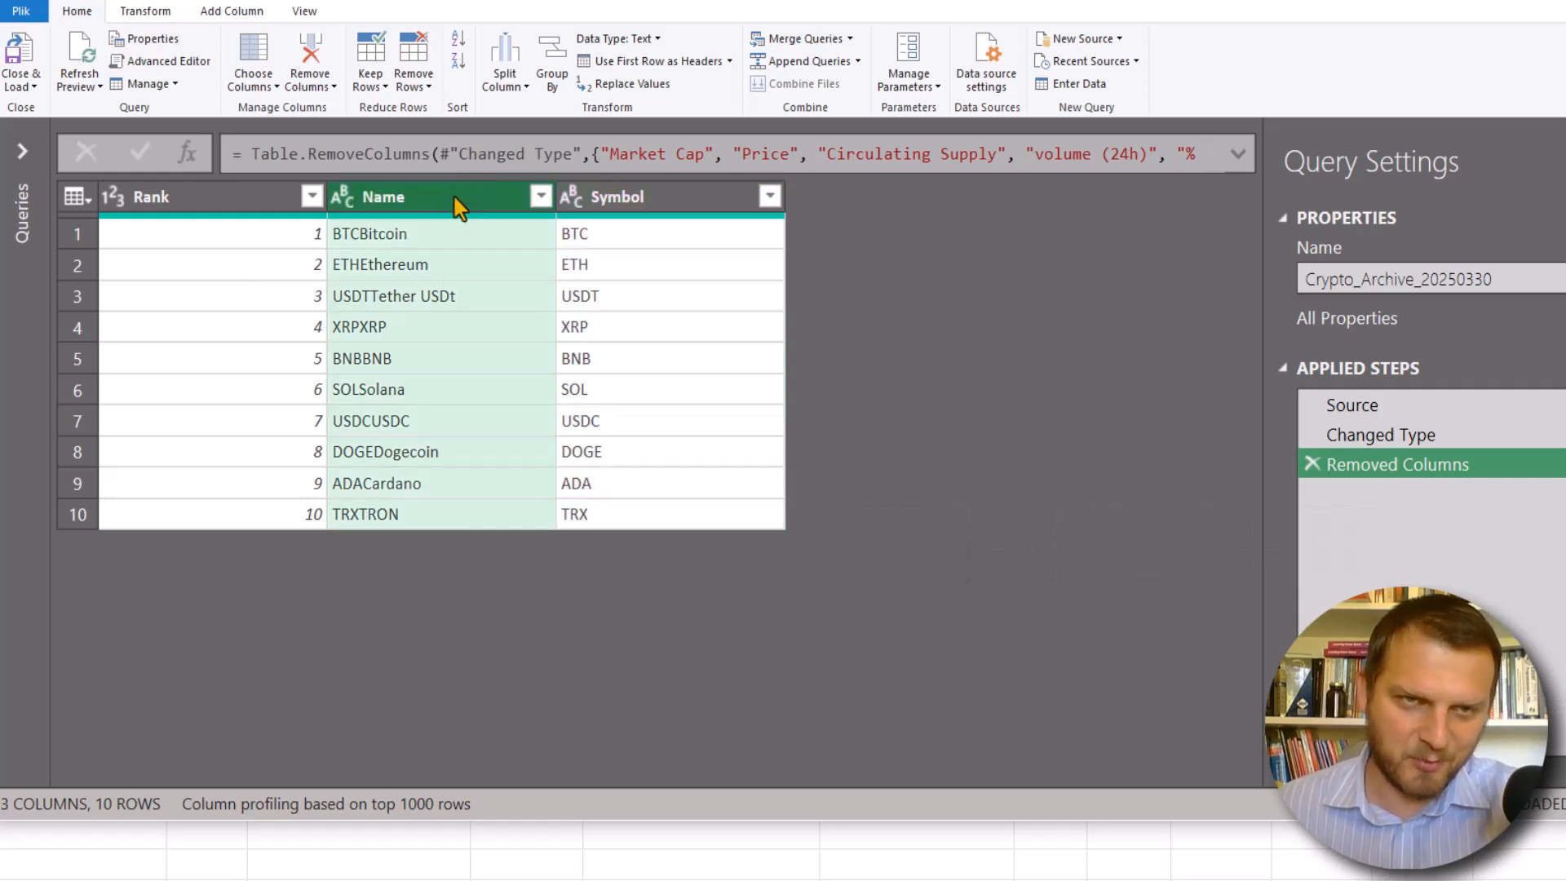
pyautogui.click(653, 193)
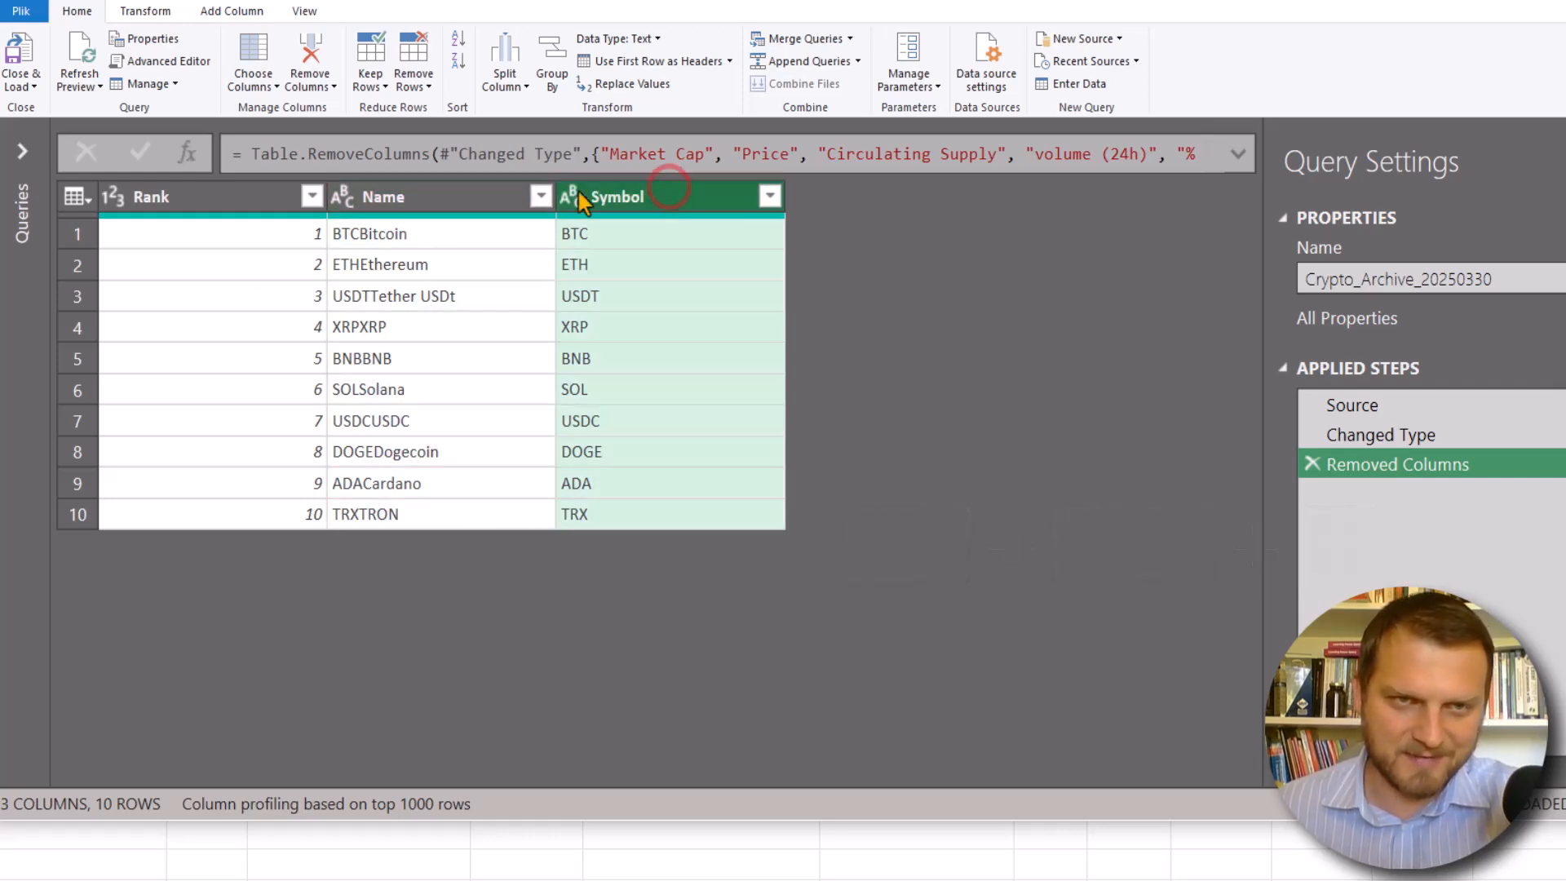
# Step: Add a column that extracts the text after the delimiter BTC from the Name column
pyautogui.click(468, 187)
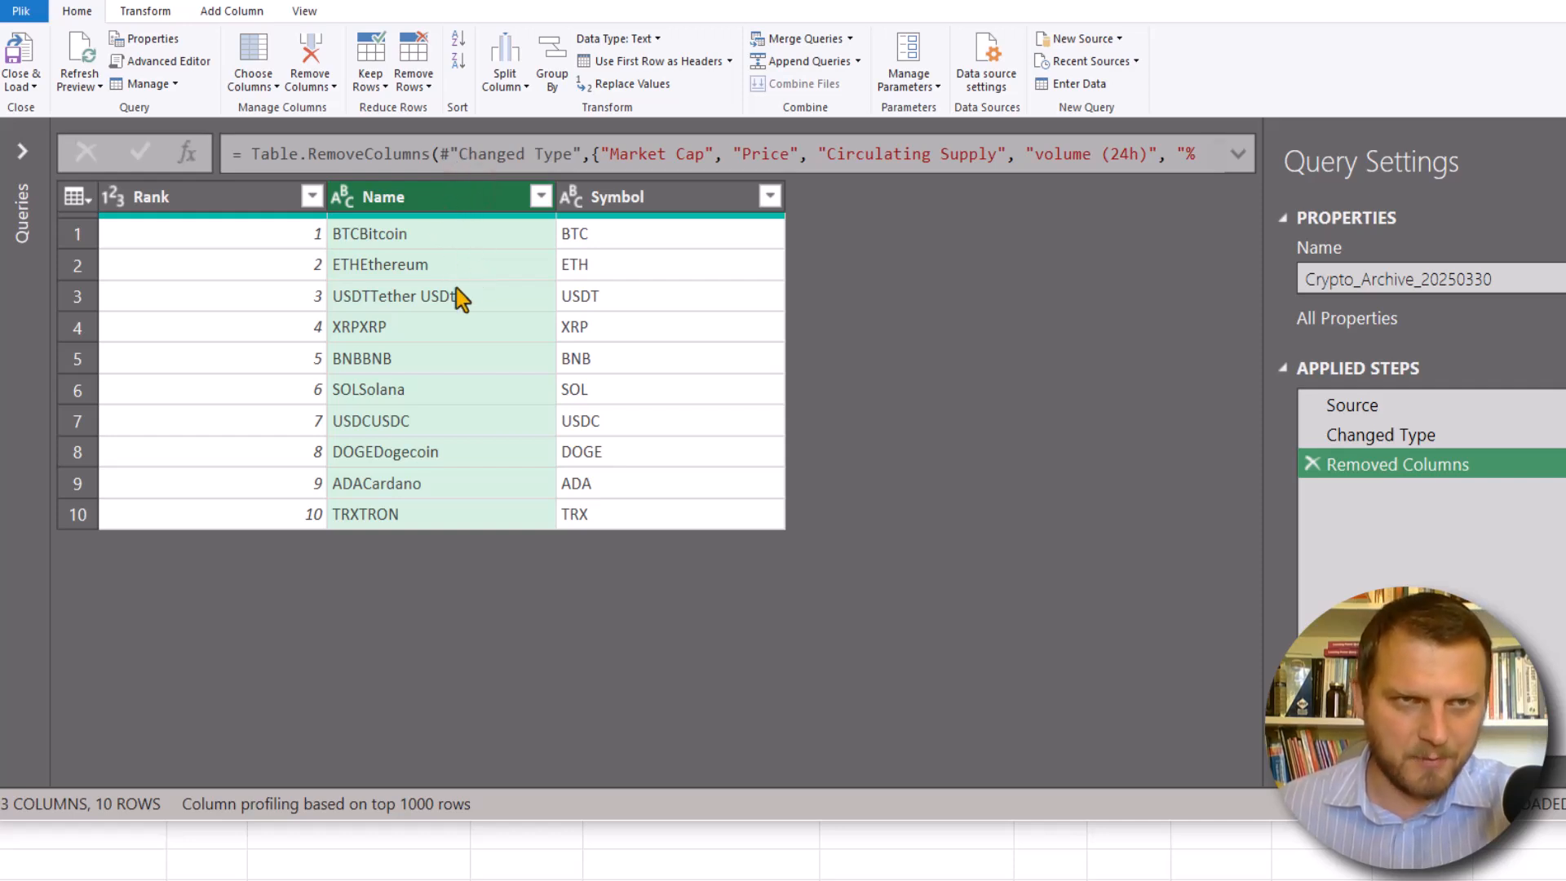
pyautogui.click(234, 11)
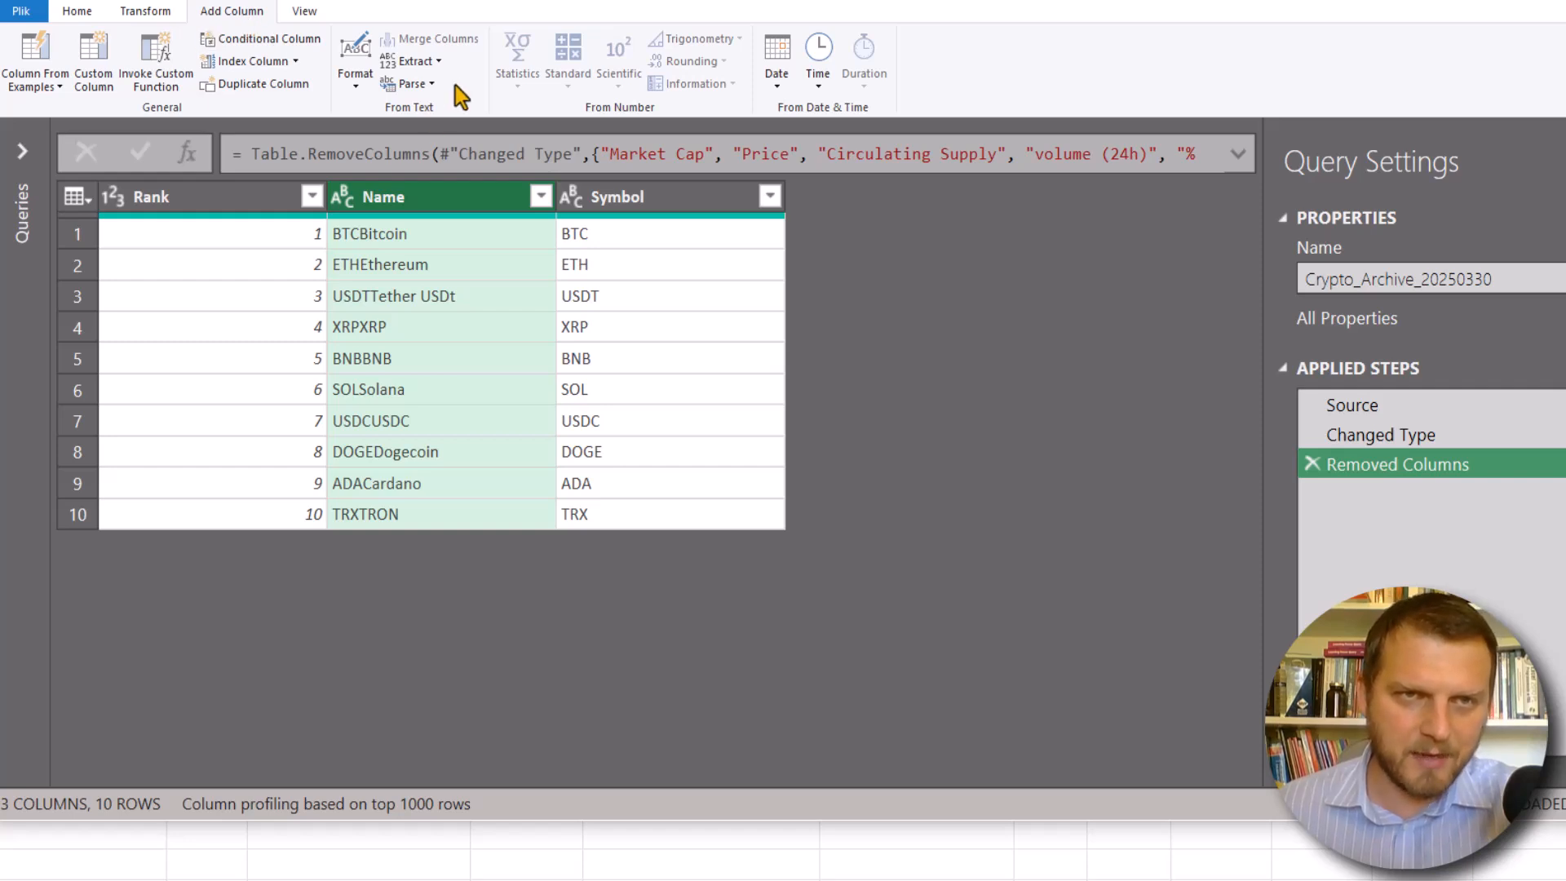
pyautogui.click(438, 62)
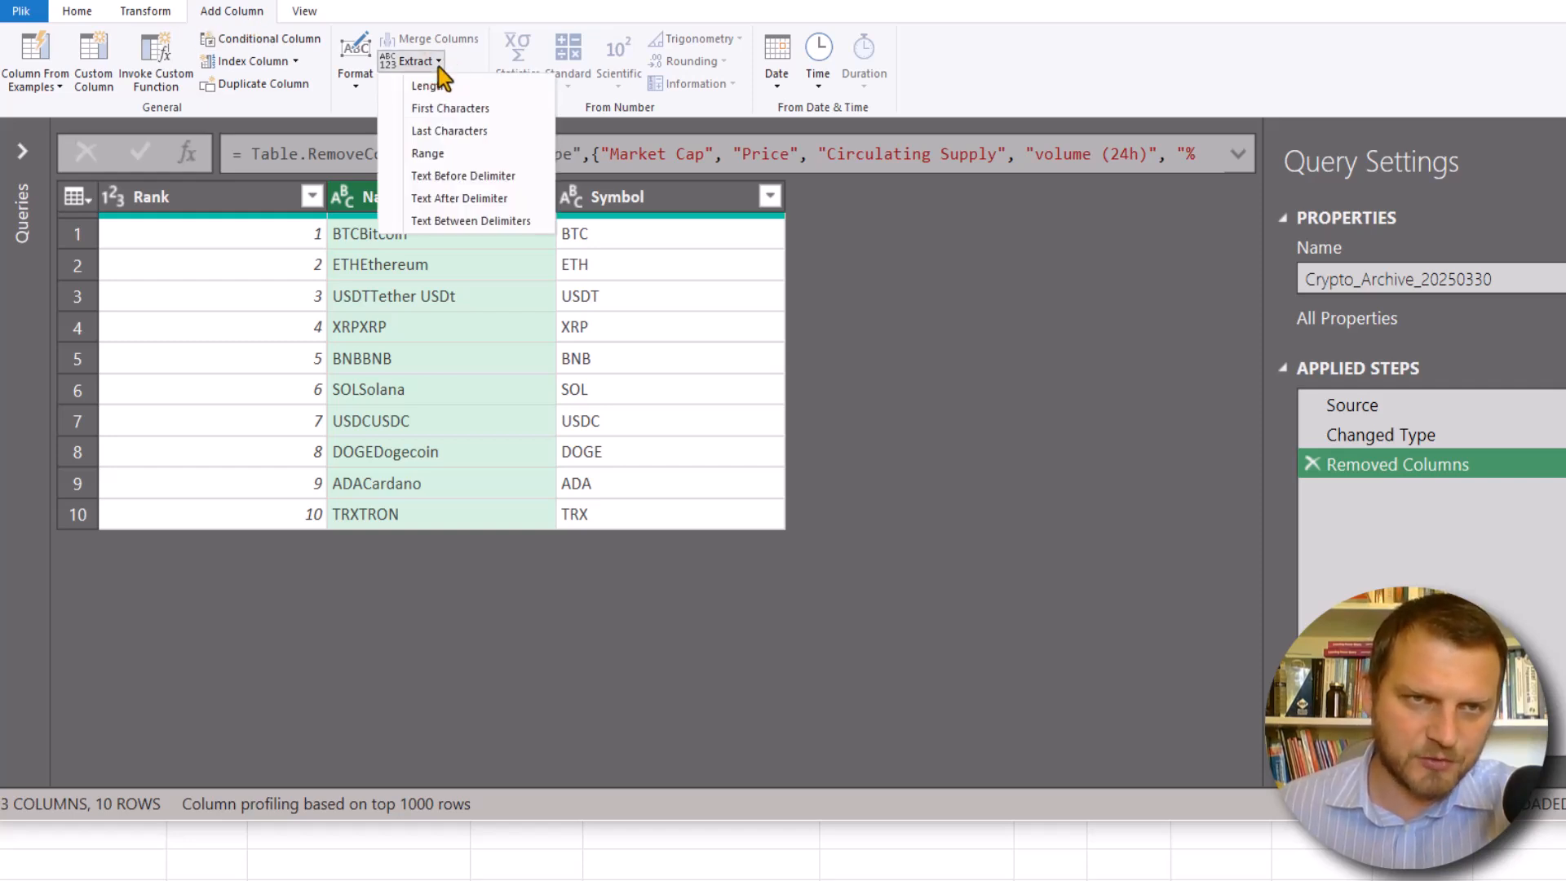
pyautogui.click(458, 204)
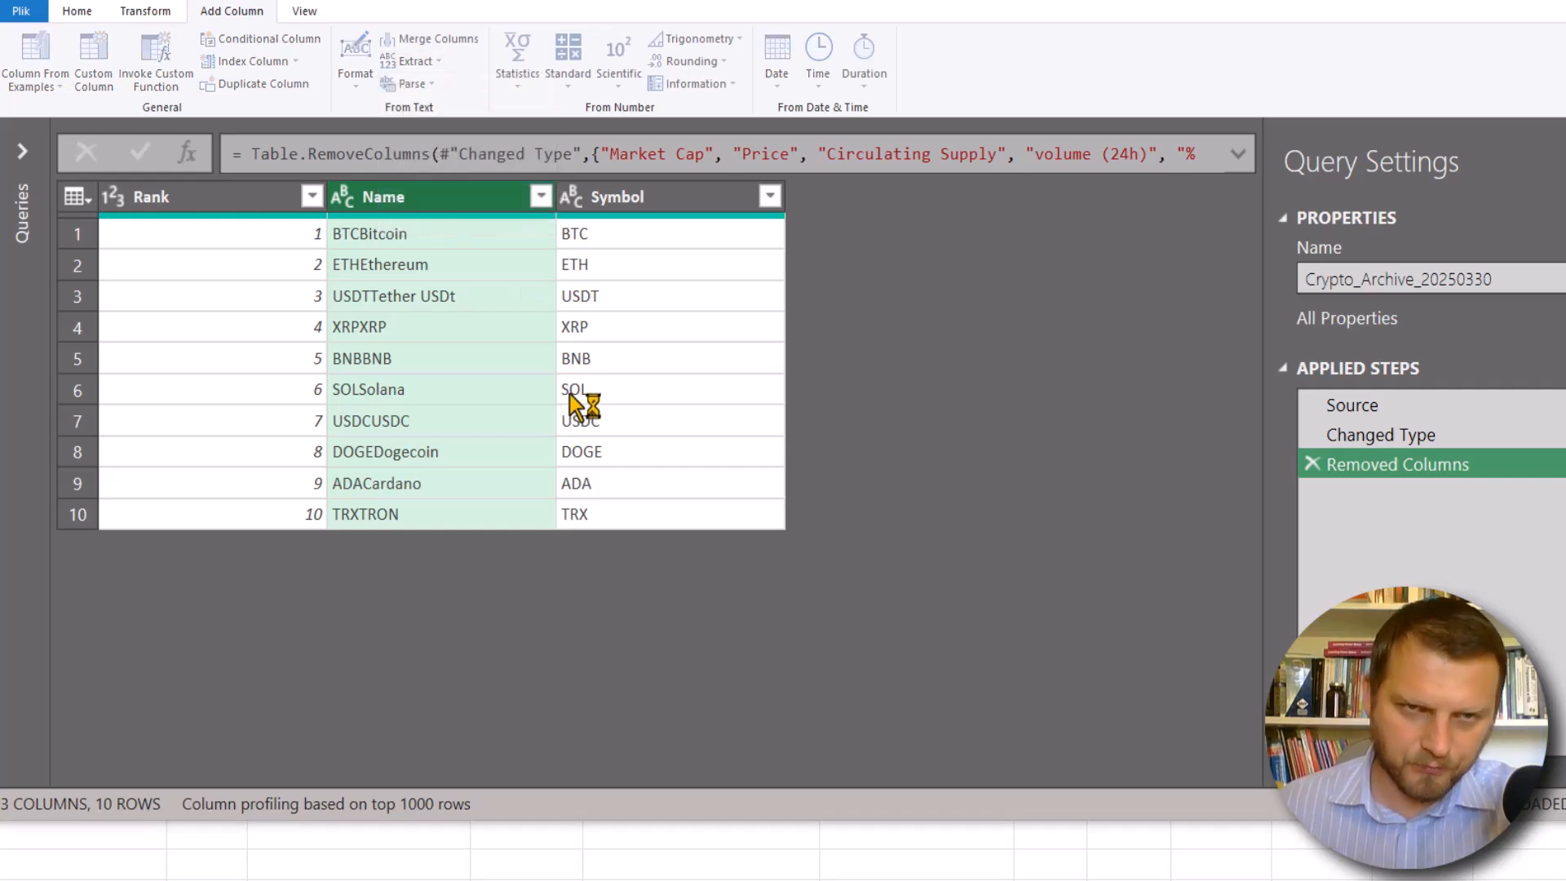
pyautogui.moveTo(671, 285); pyautogui.dragTo(632, 262)
pyautogui.click(457, 383)
pyautogui.click(502, 387)
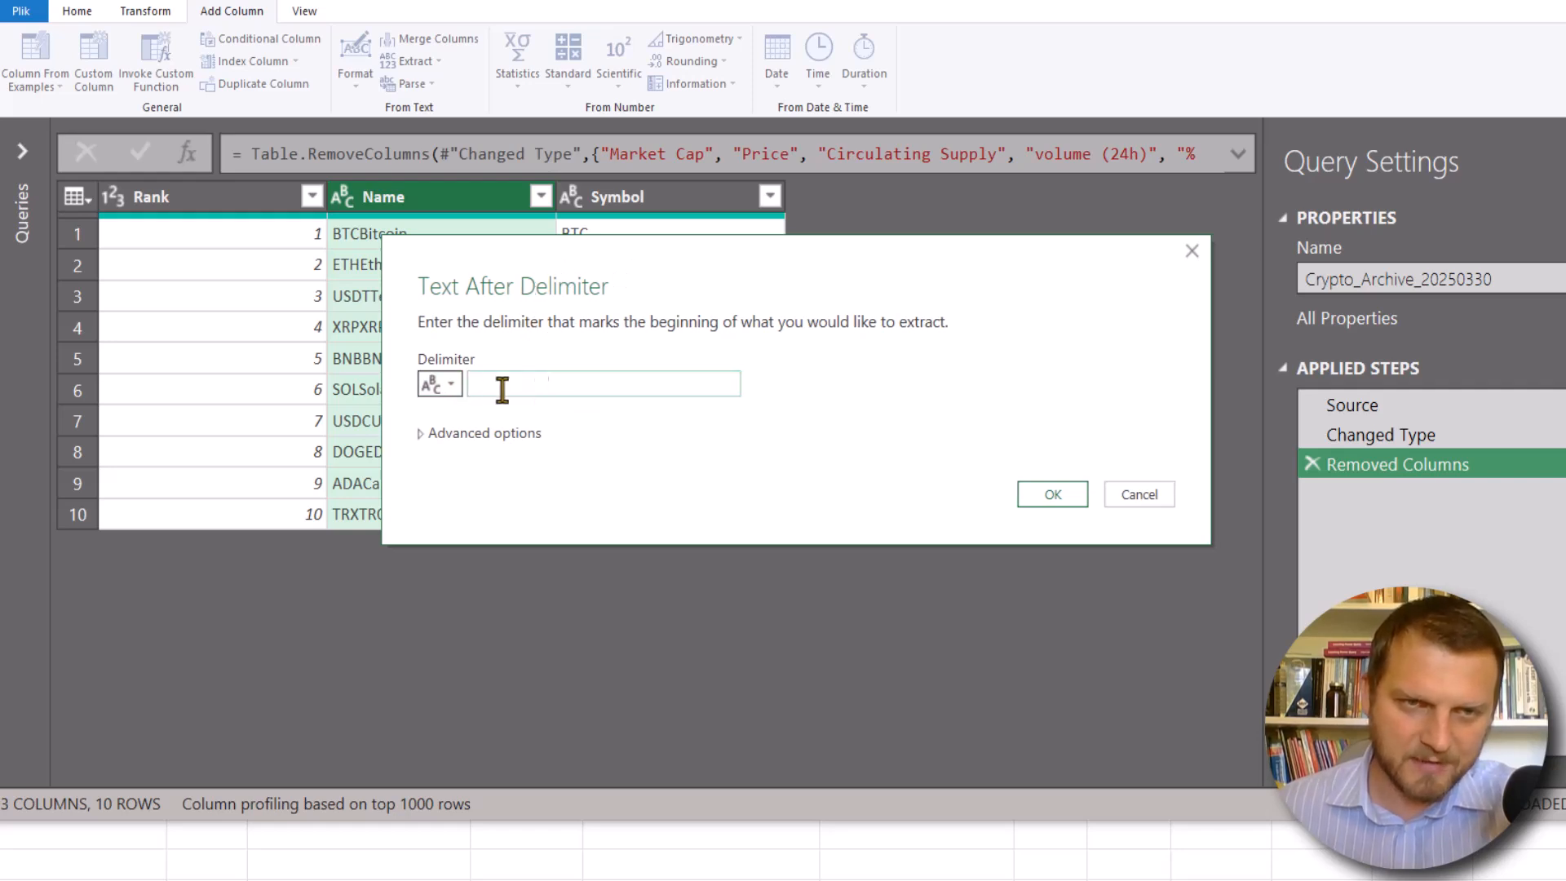
pyautogui.click(451, 385)
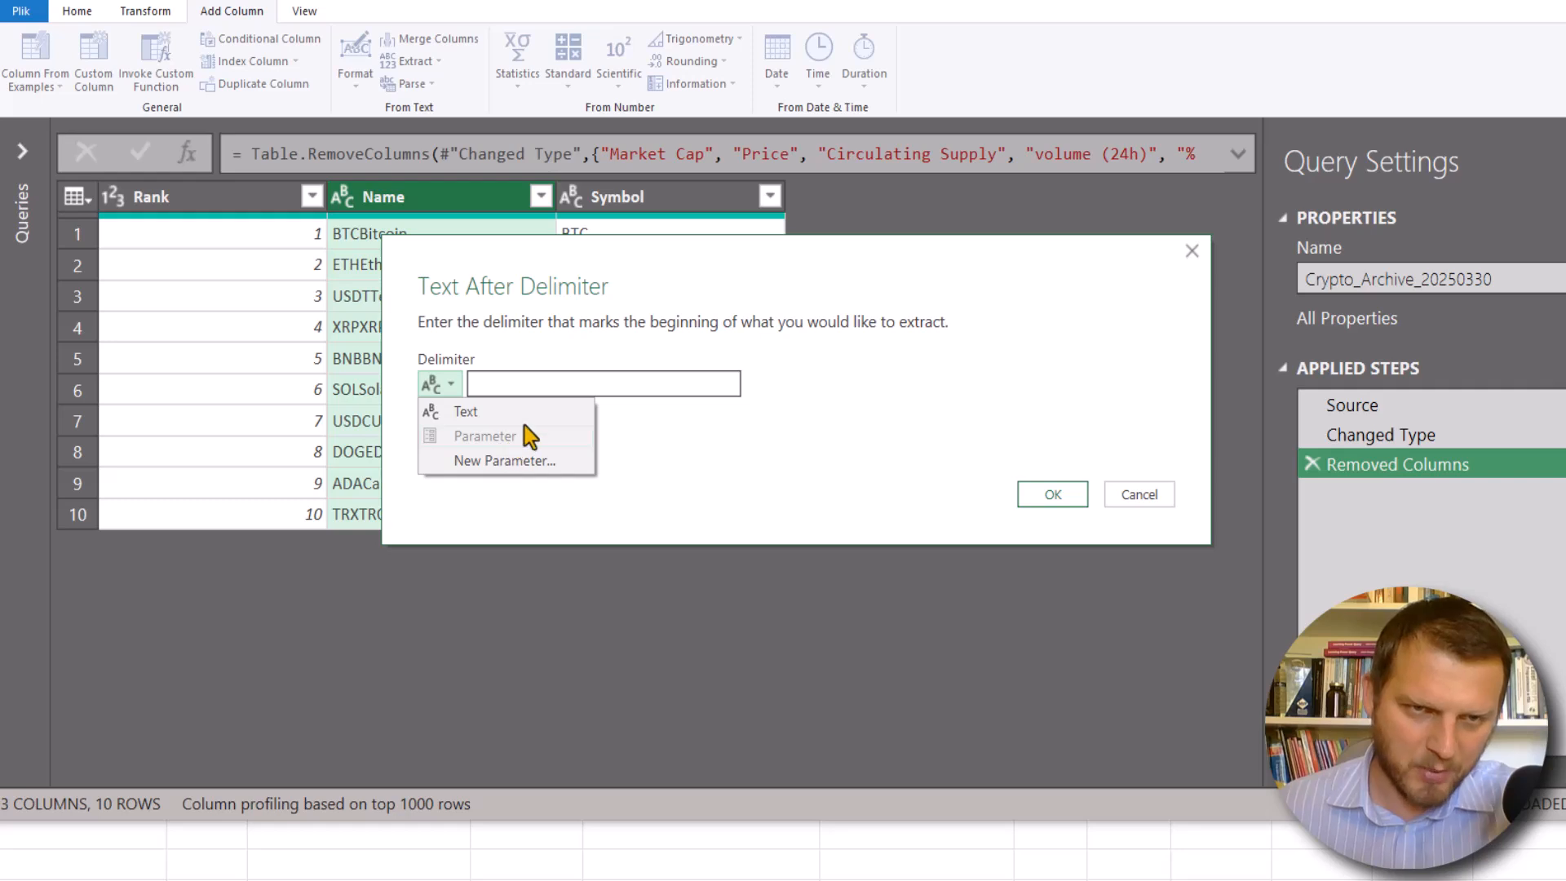
pyautogui.click(463, 411)
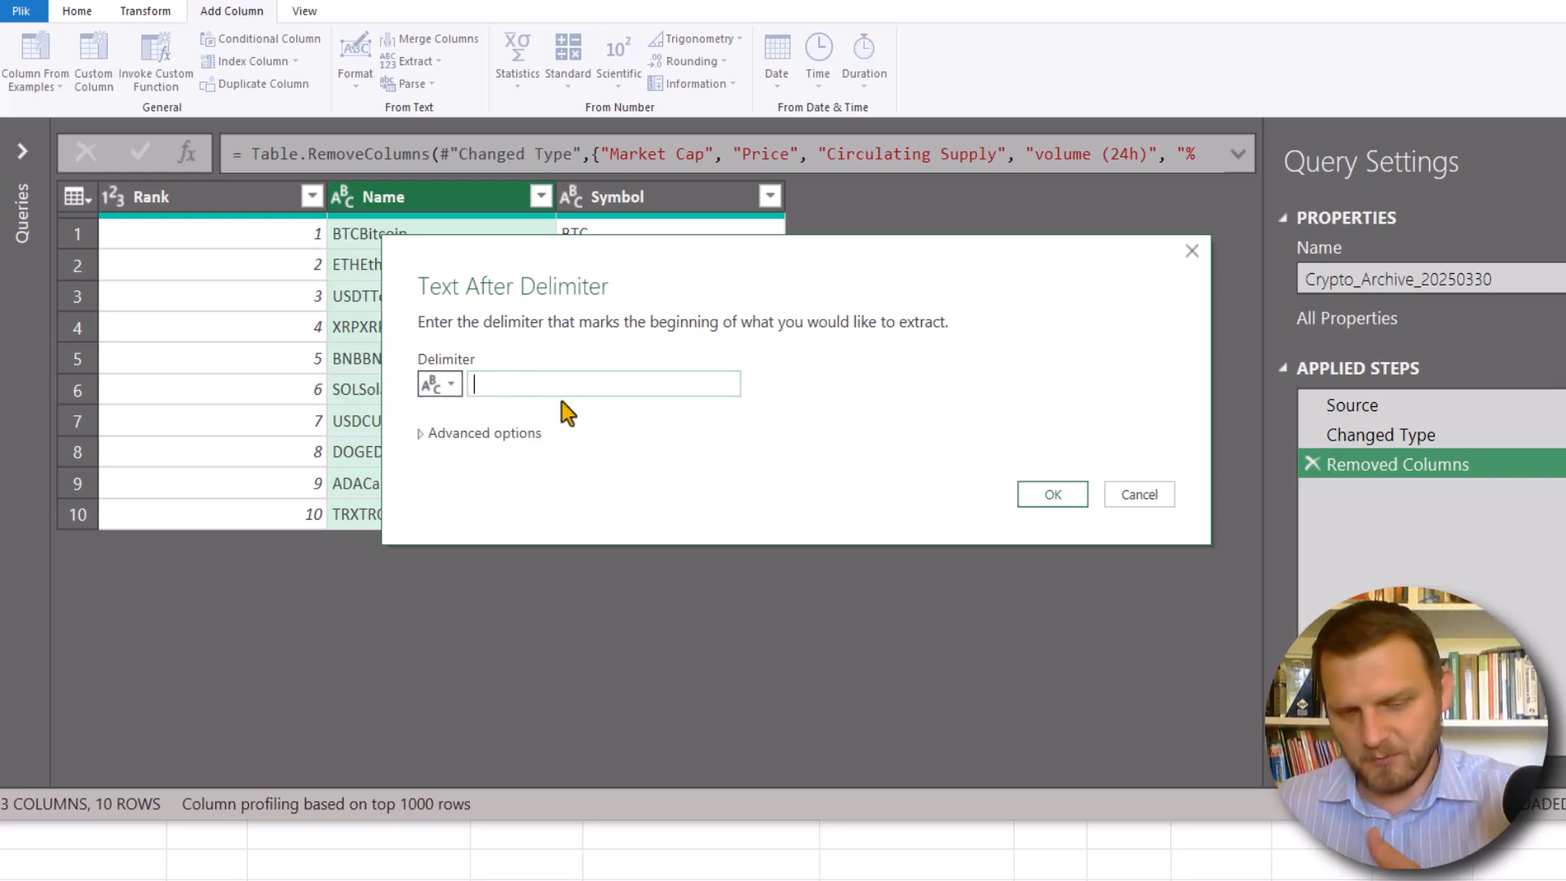
pyautogui.write('BTC')
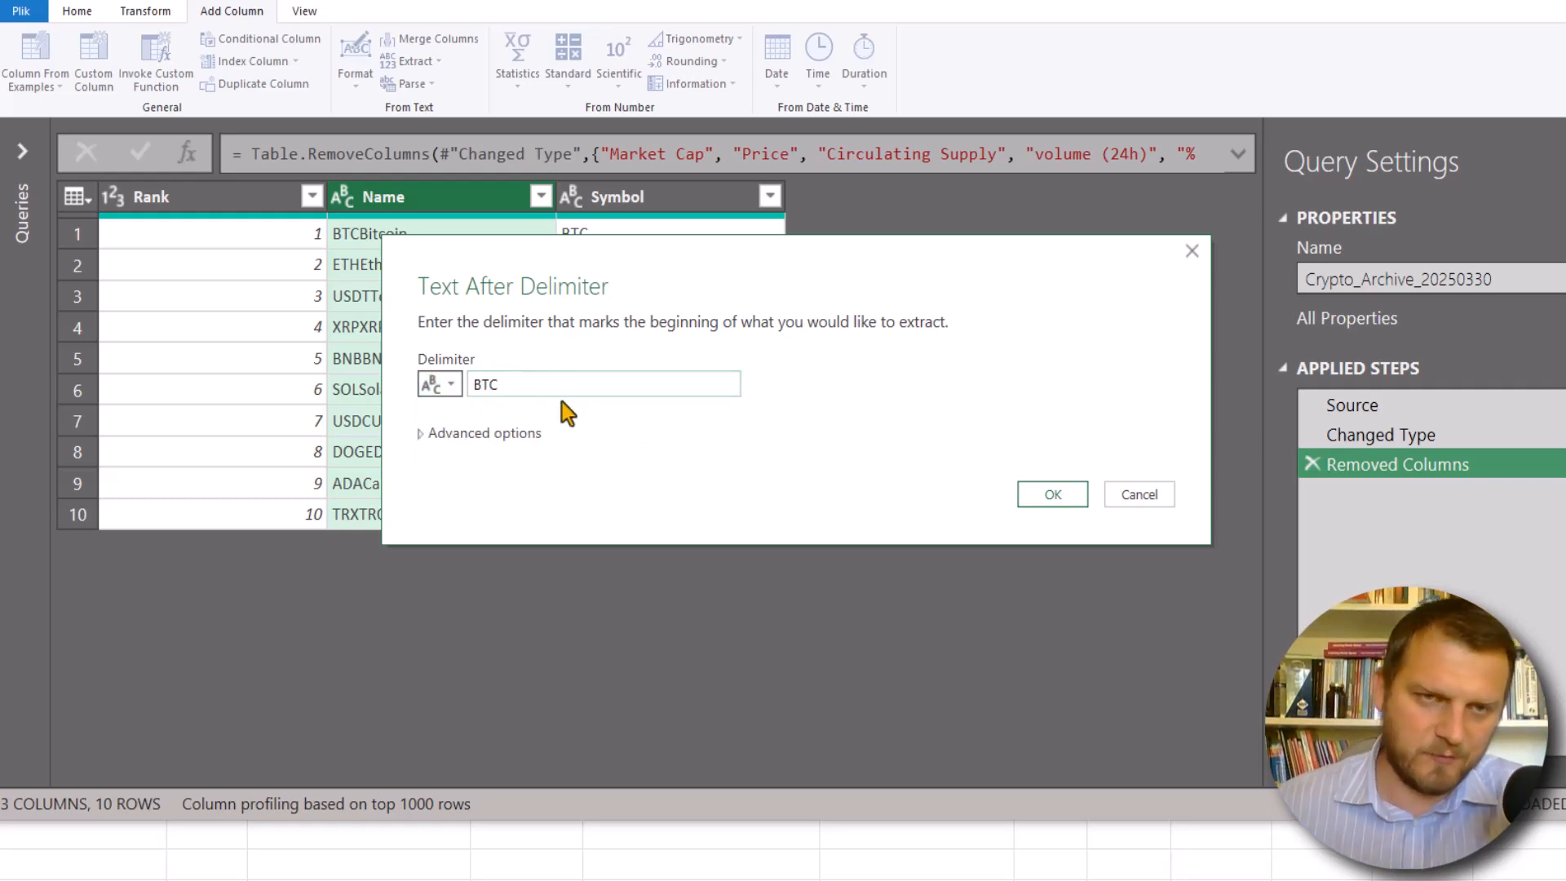
pyautogui.click(1052, 497)
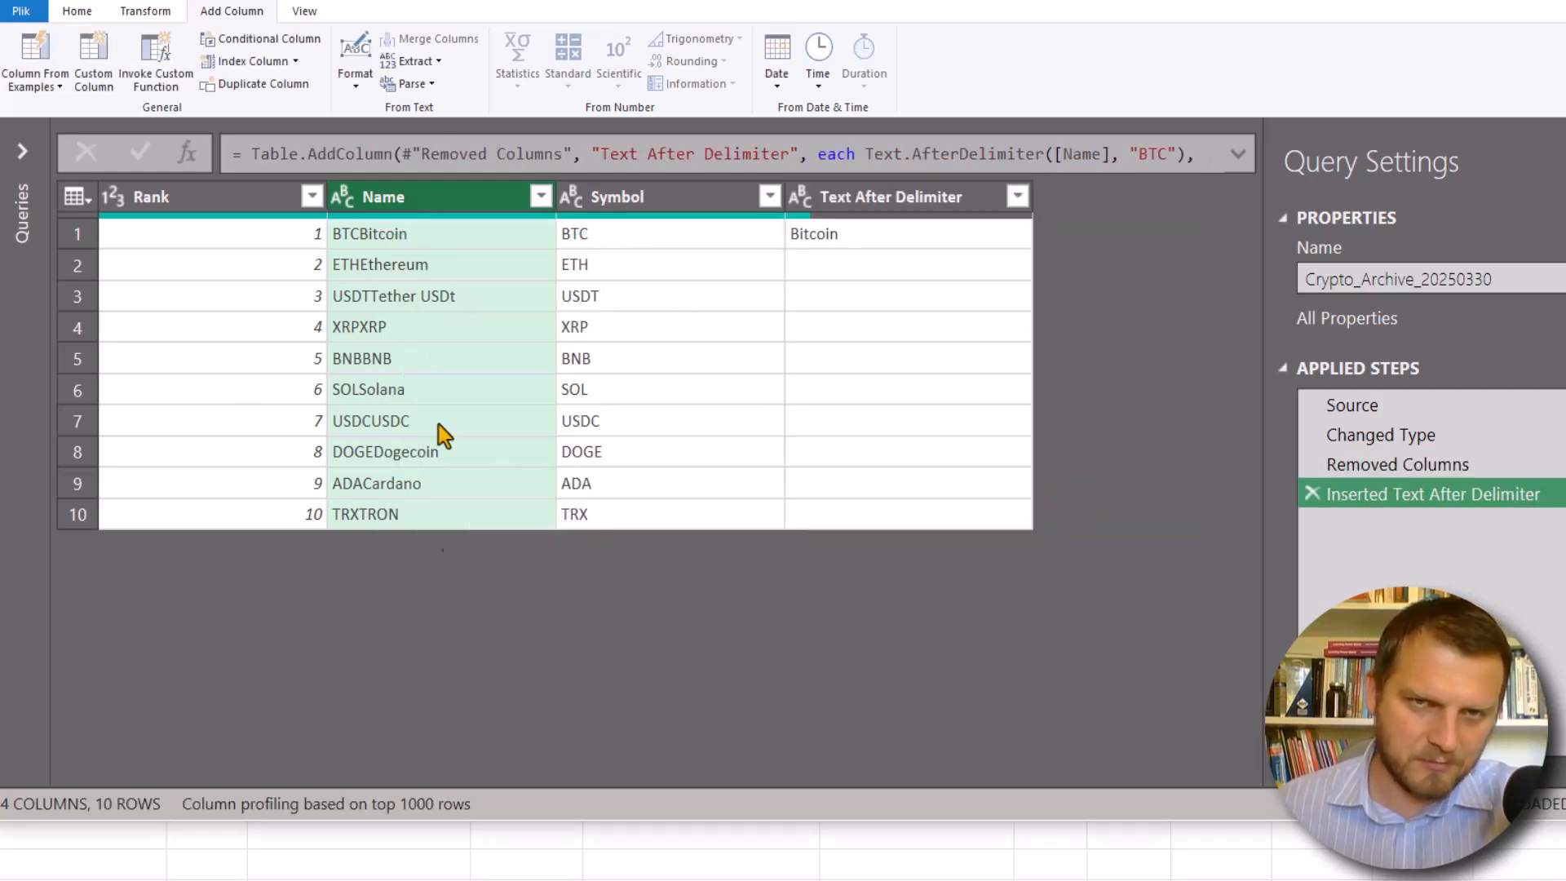
pyautogui.click(898, 238)
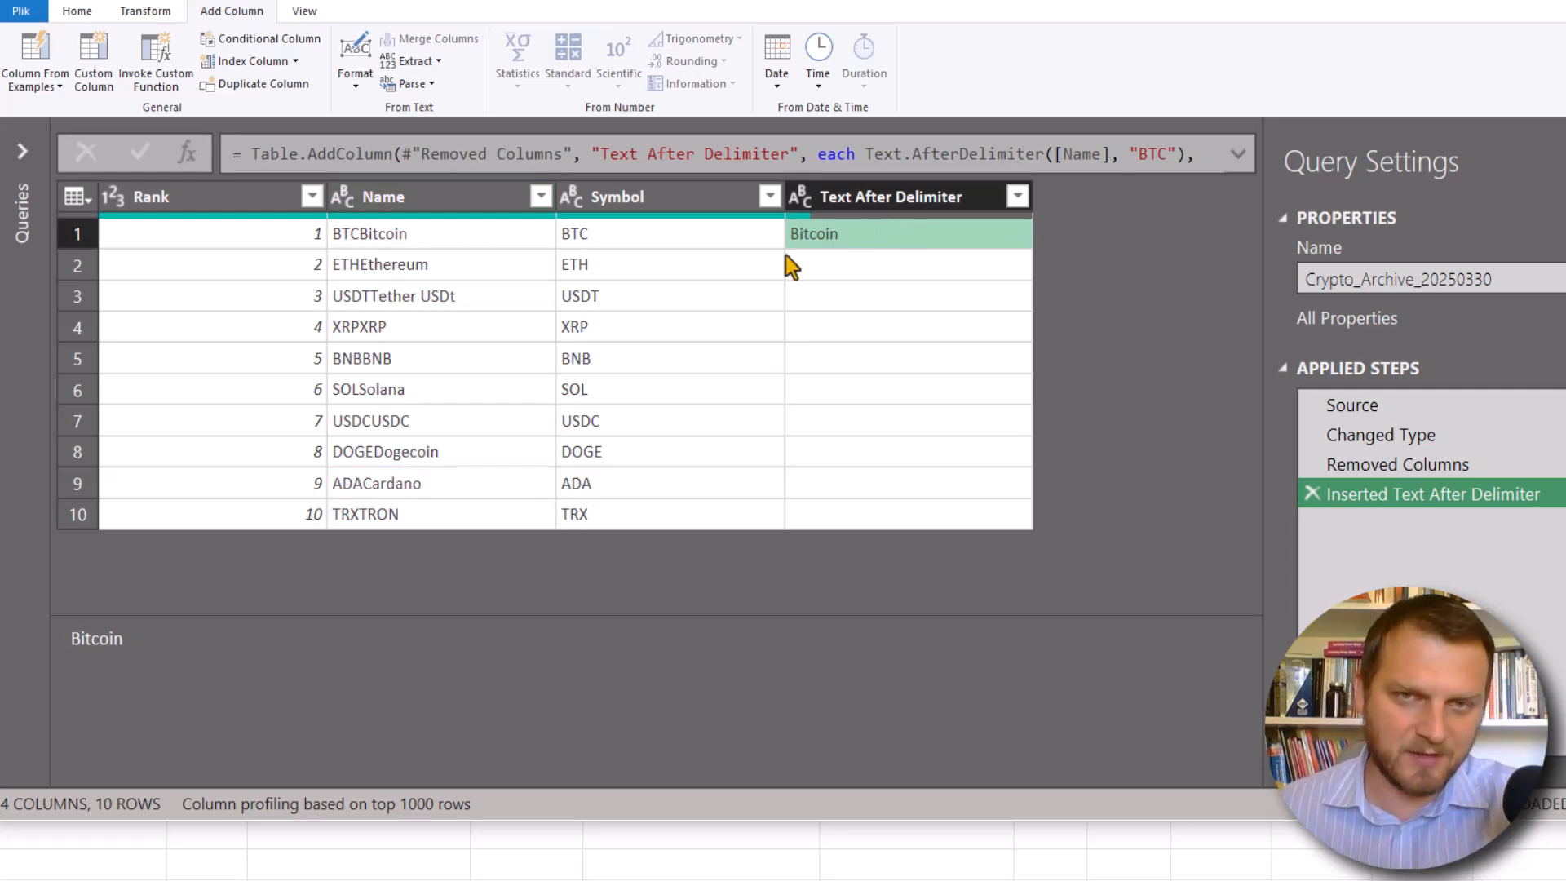
pyautogui.click(432, 236)
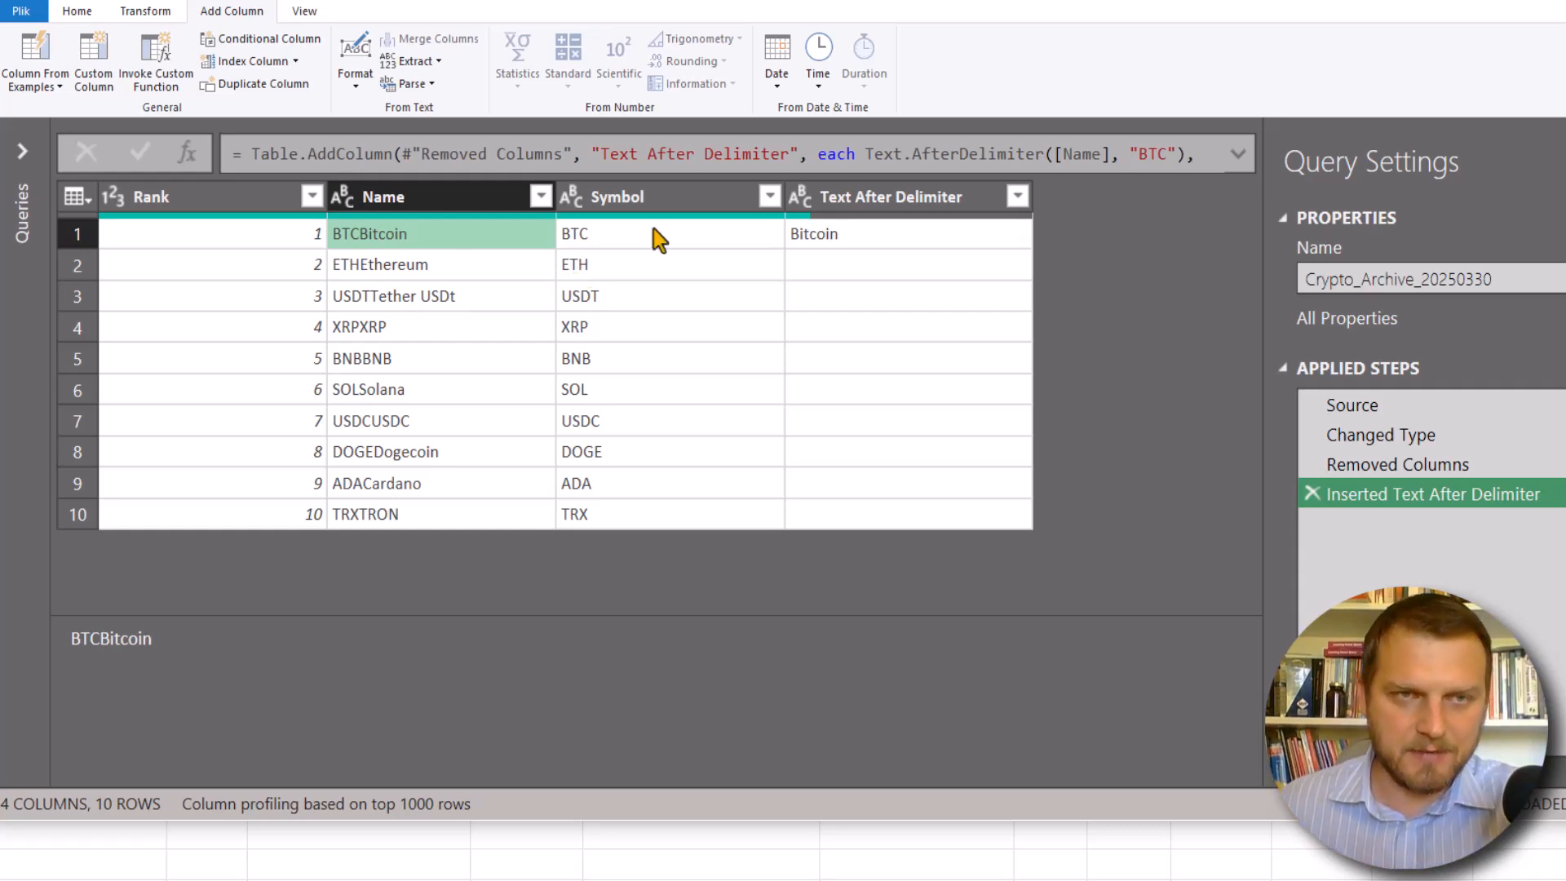
pyautogui.click(888, 237)
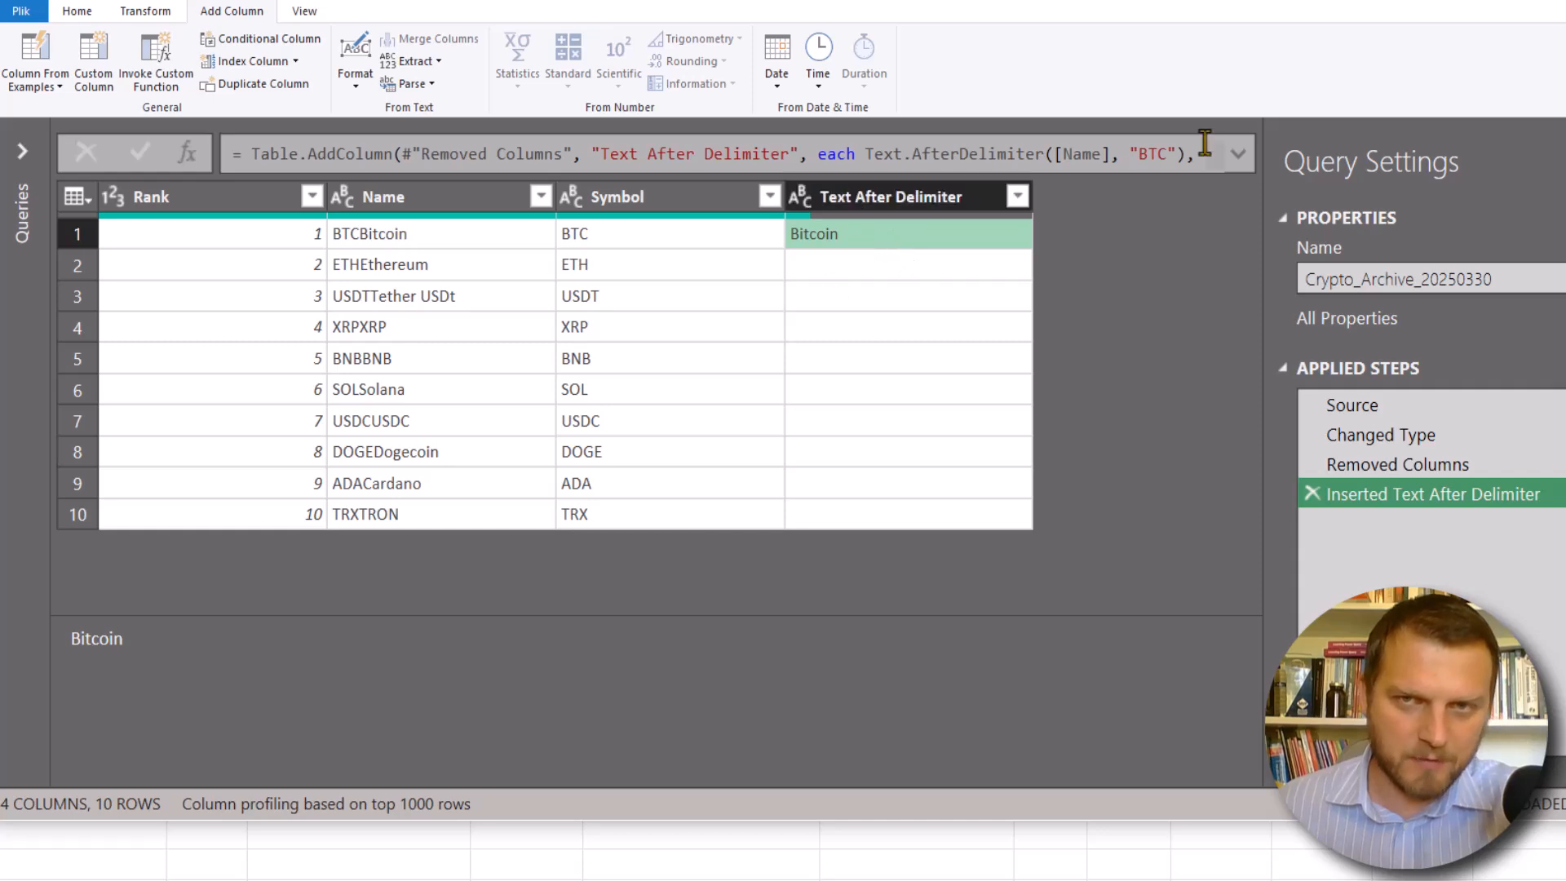
# Step: Replace the fixed "BTC" delimiter in the Text.AfterDelimiter formula with the column reference [Symbol]
pyautogui.click(1238, 154)
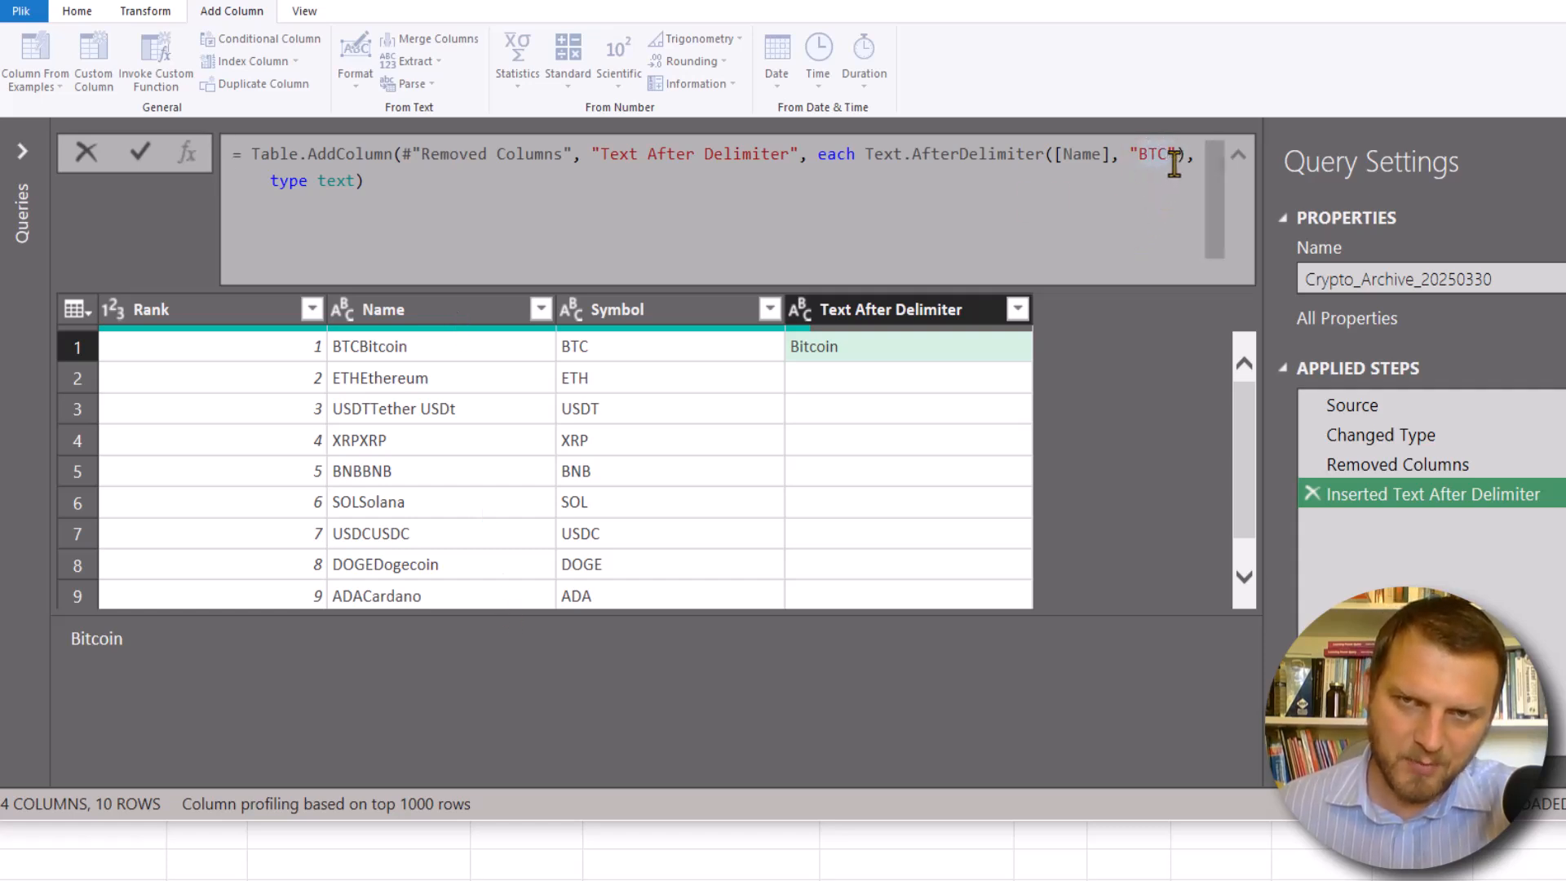
pyautogui.moveTo(1174, 153); pyautogui.dragTo(1132, 155)
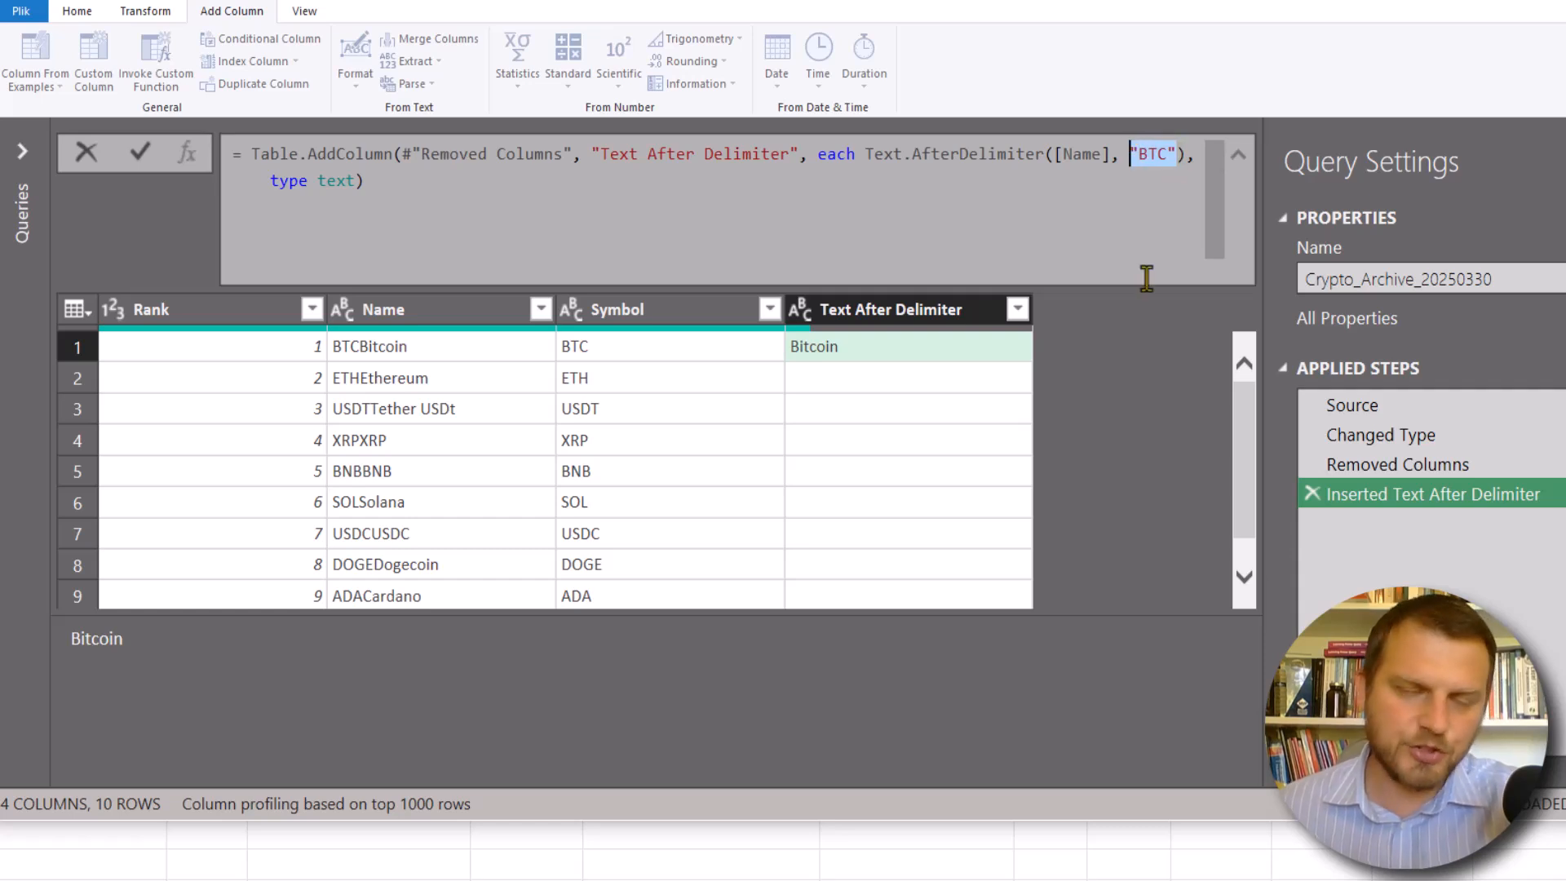
pyautogui.write('[')
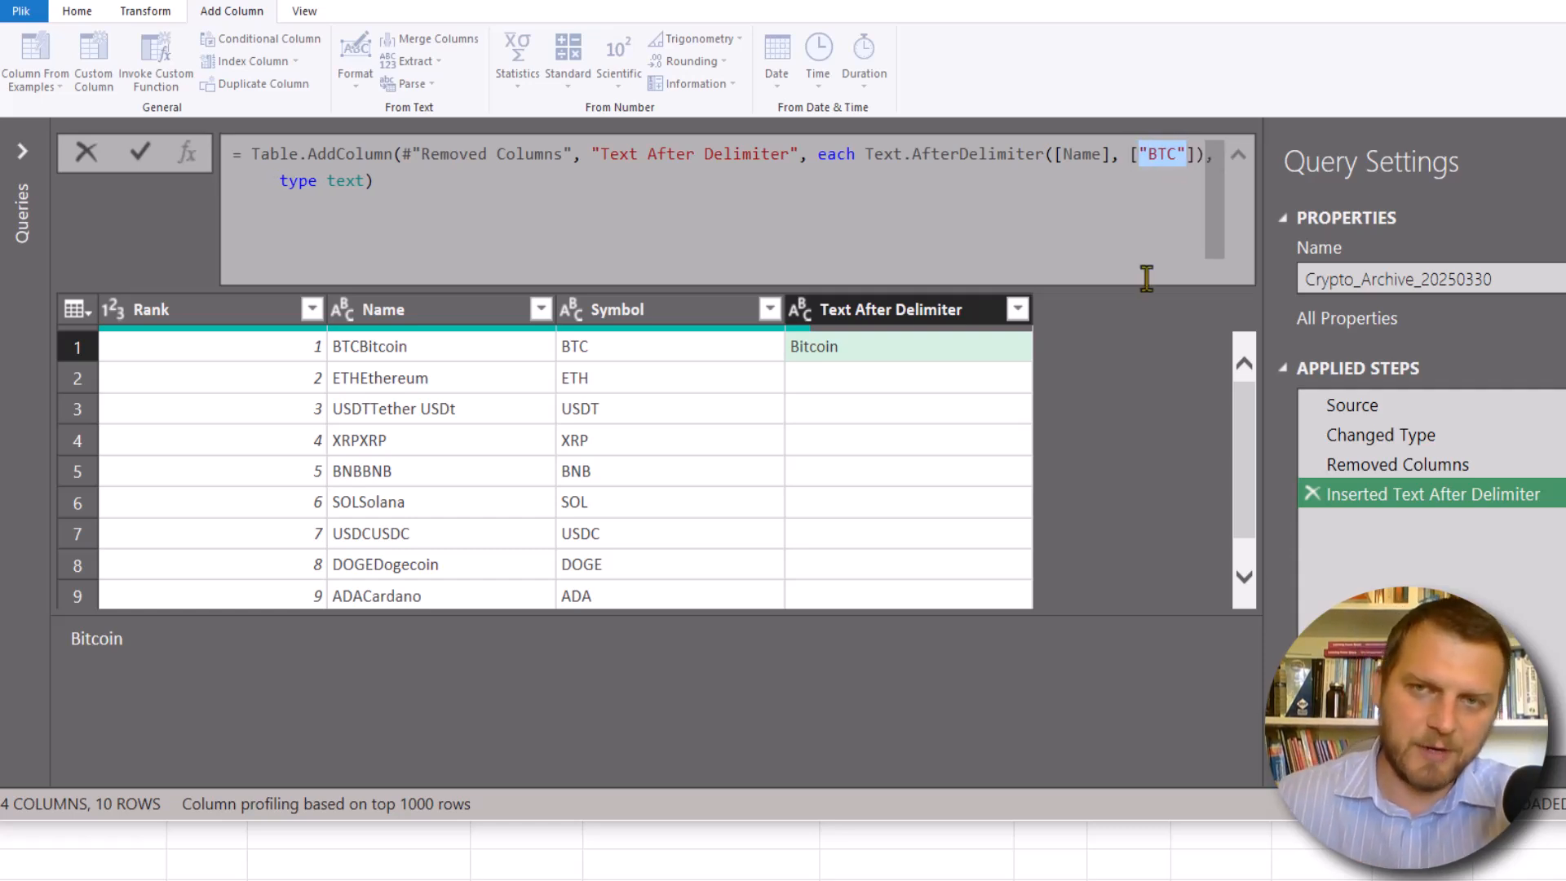
pyautogui.write('Symbol')
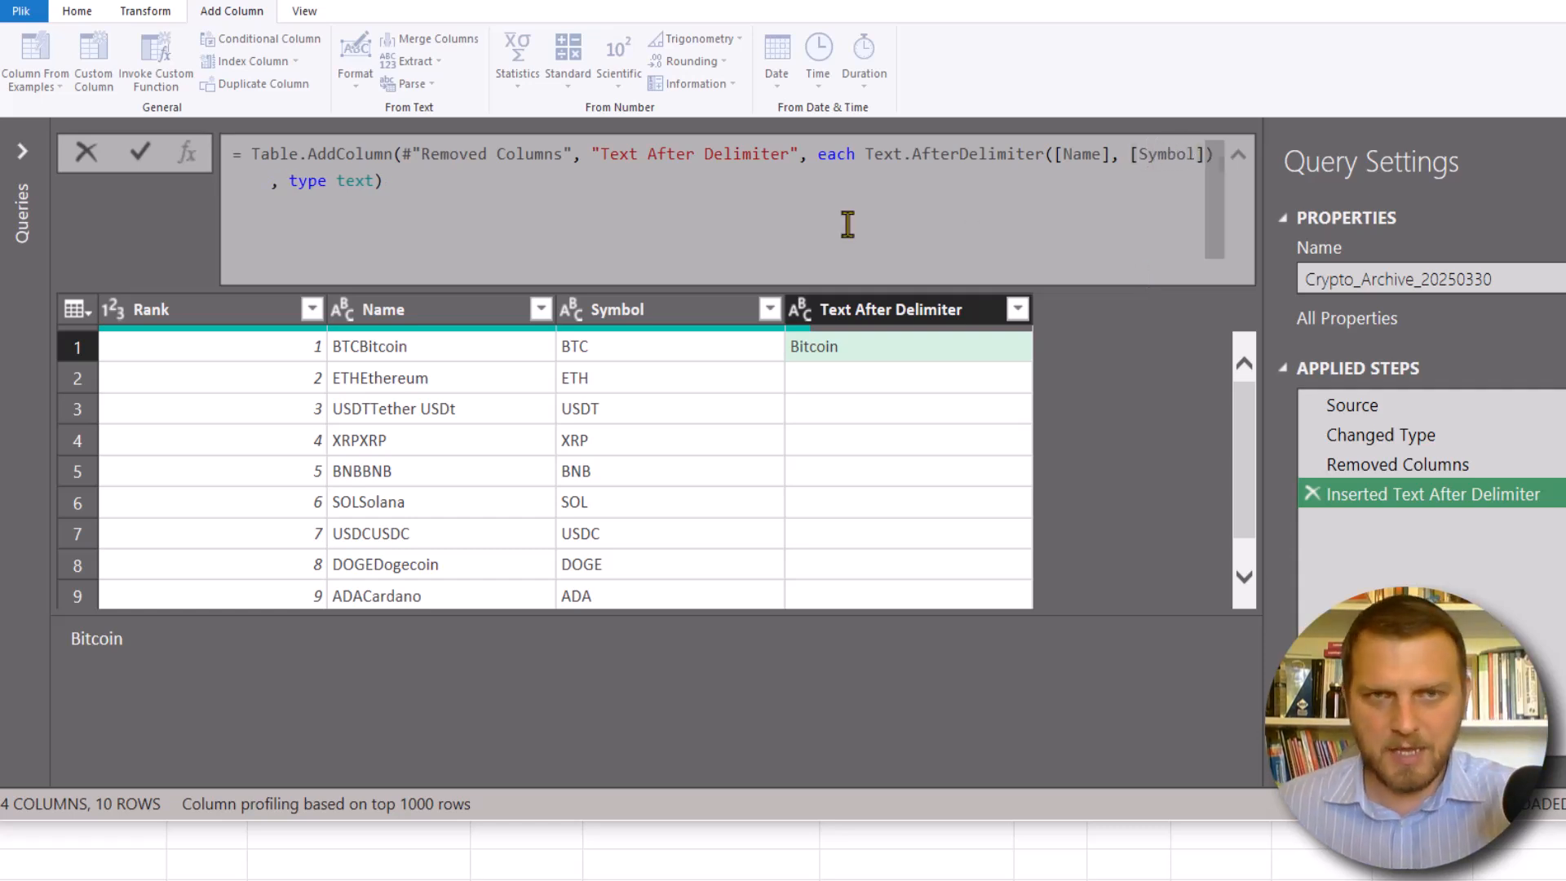
pyautogui.press('Return')
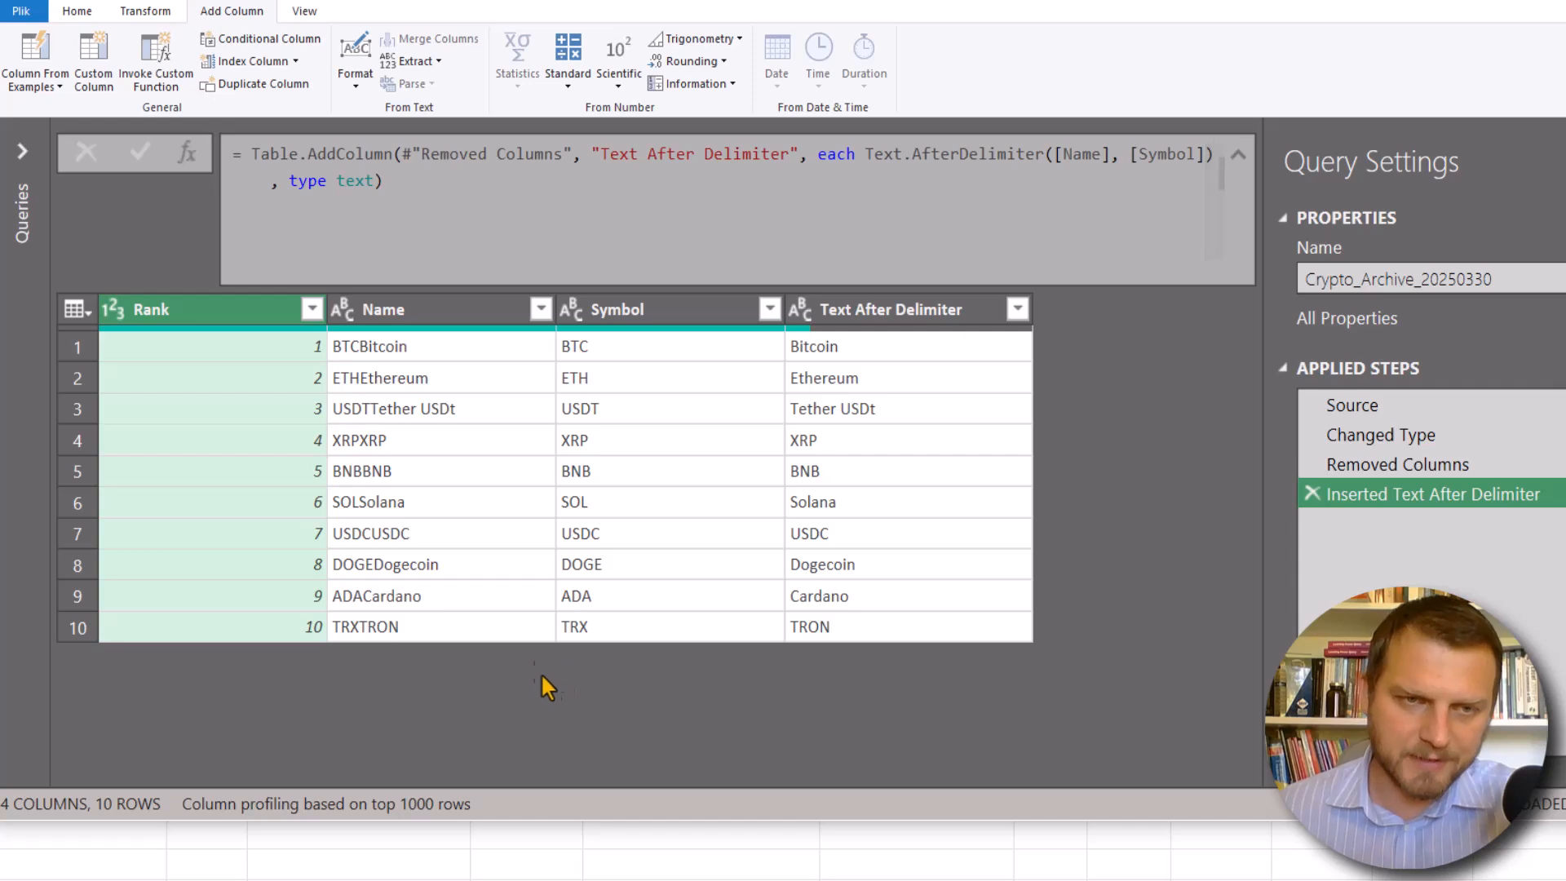
# Step: Start a custom column and insert the Text.RemoveRange function into its formula
pyautogui.click(441, 309)
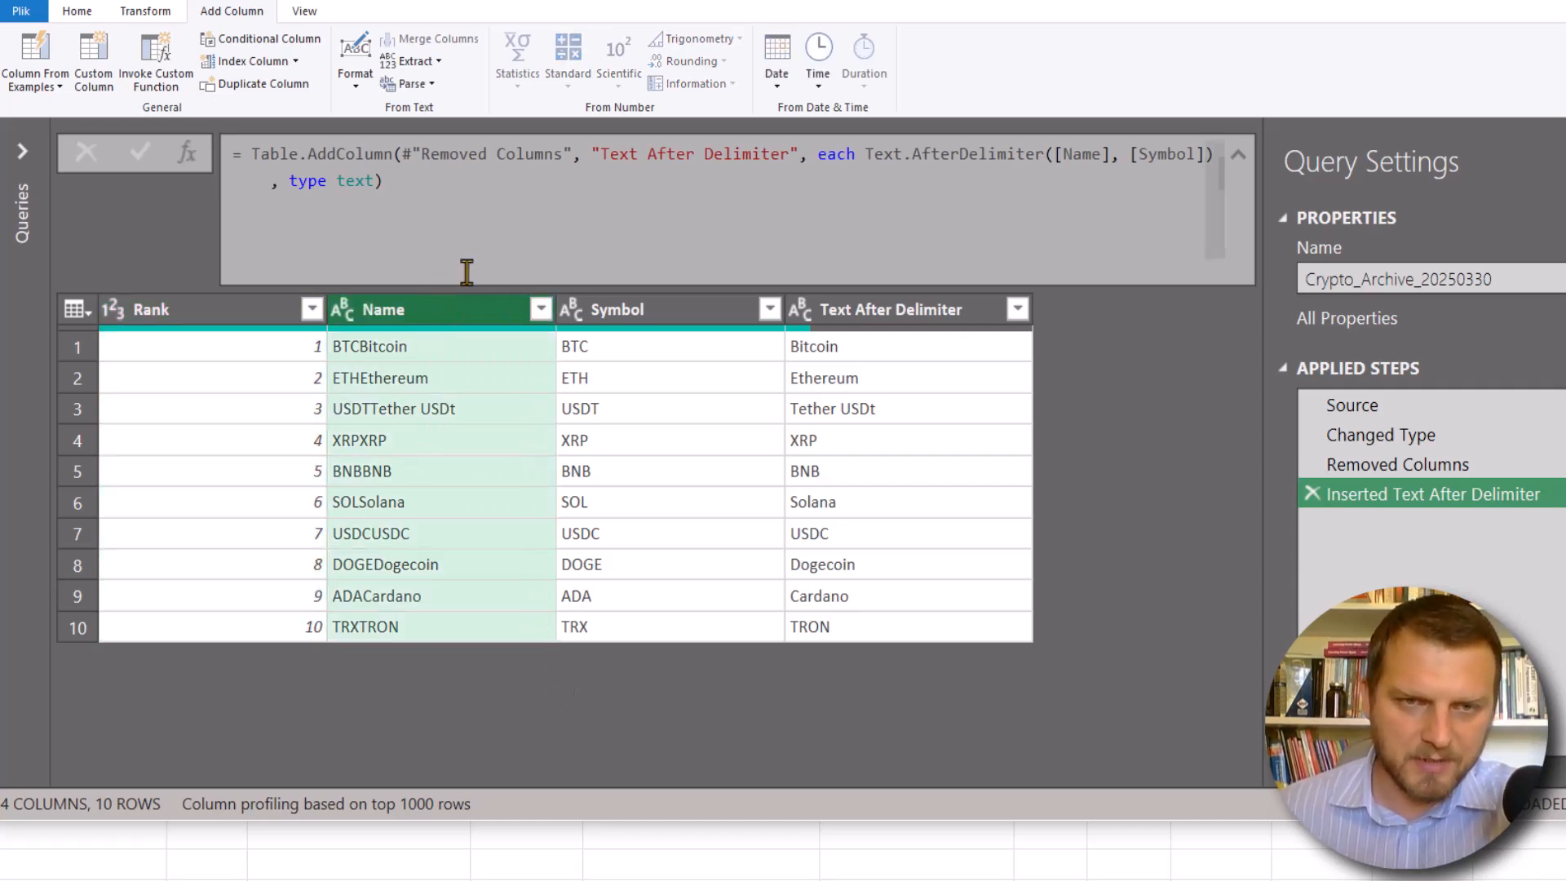
pyautogui.click(256, 12)
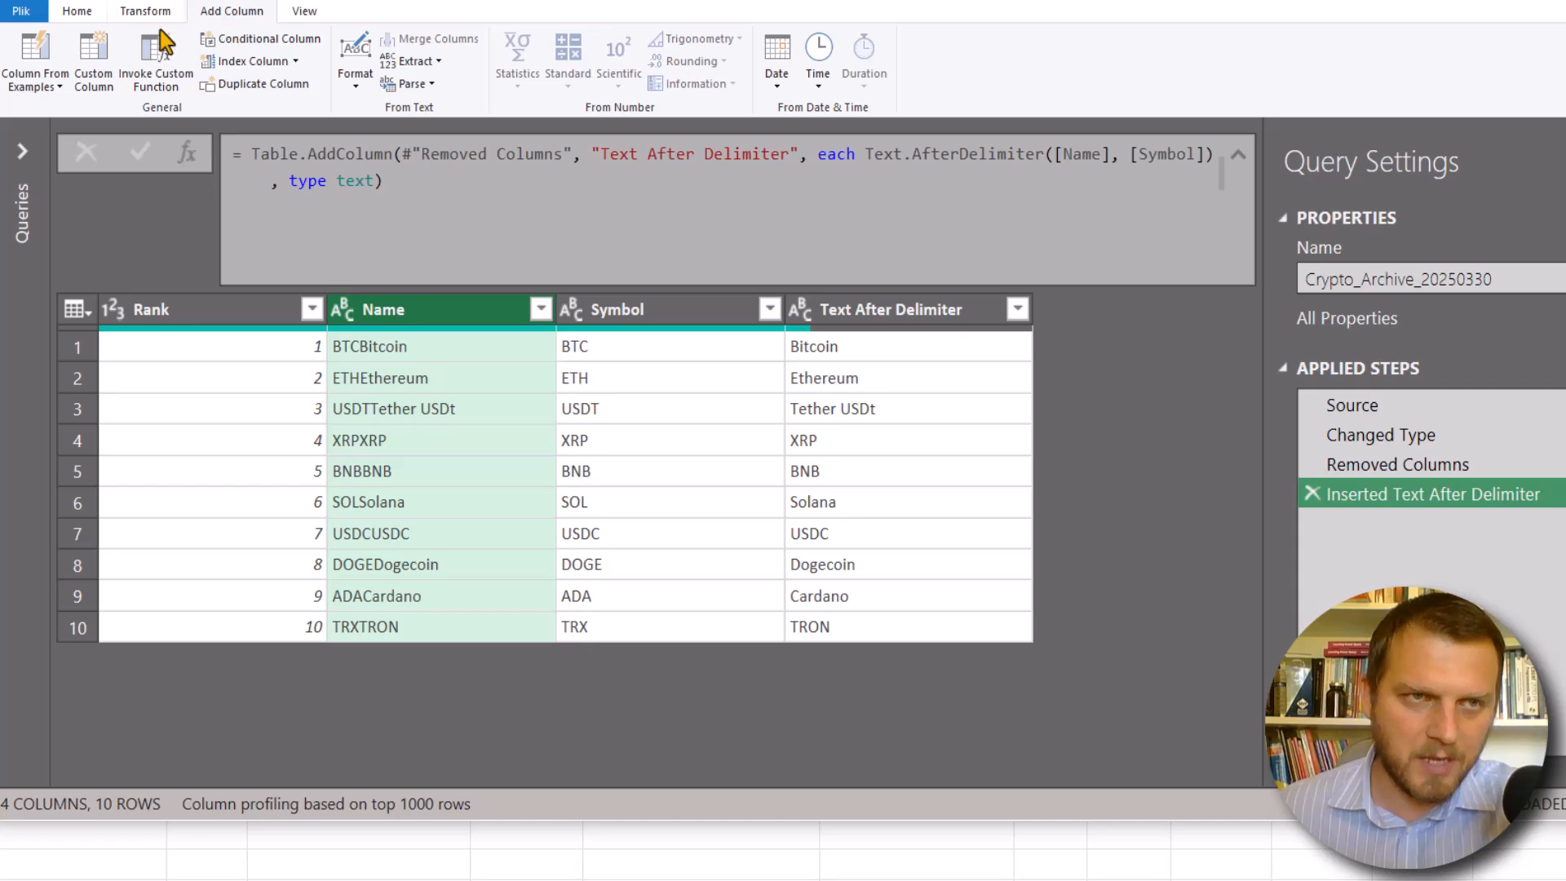
pyautogui.click(94, 51)
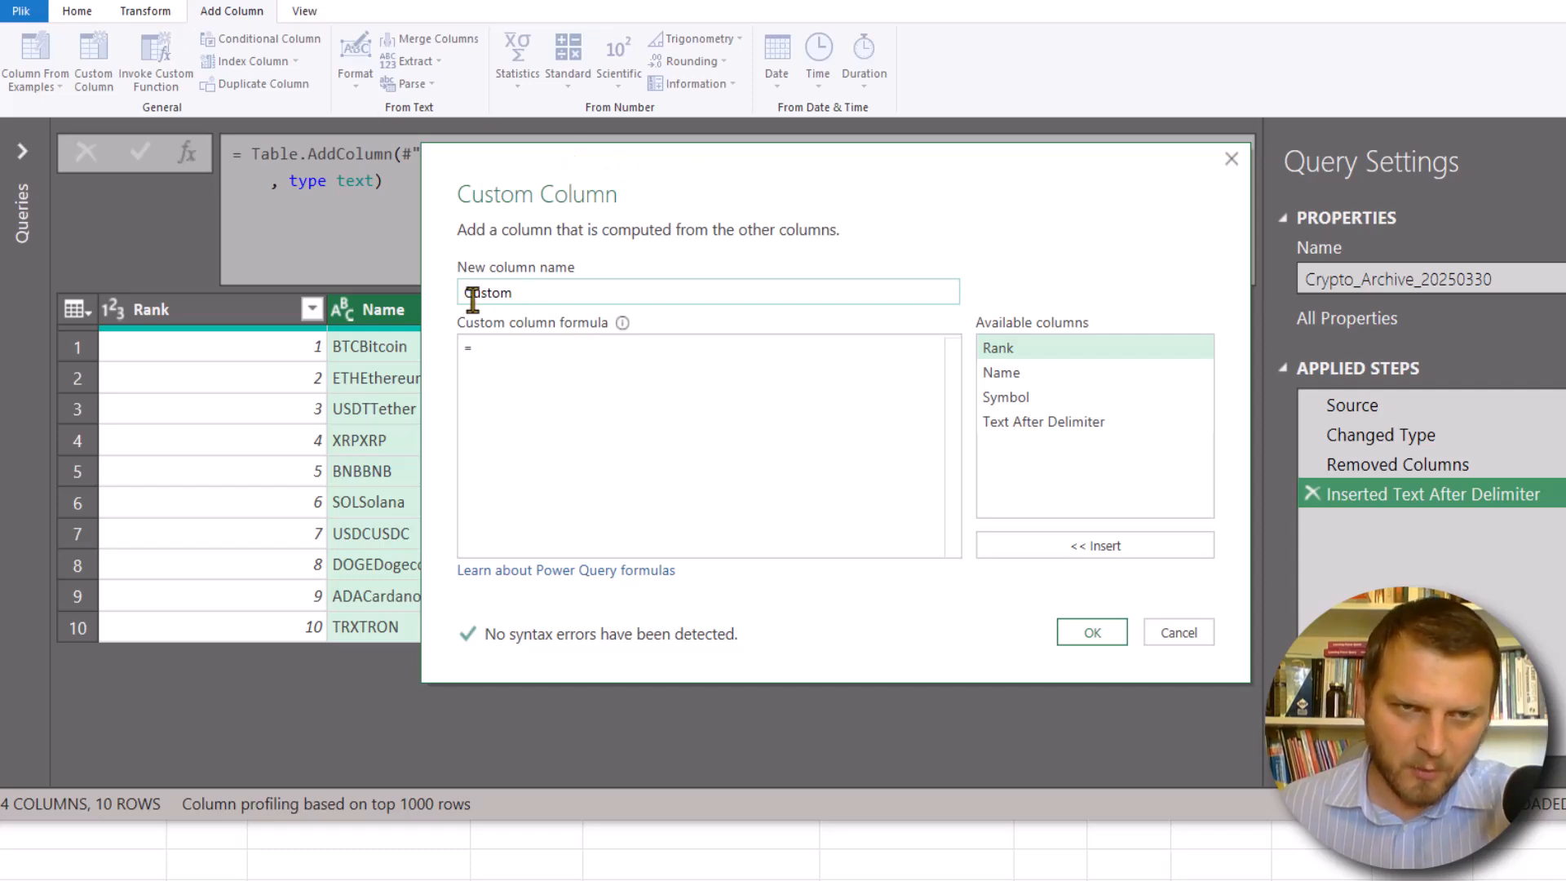
pyautogui.click(508, 354)
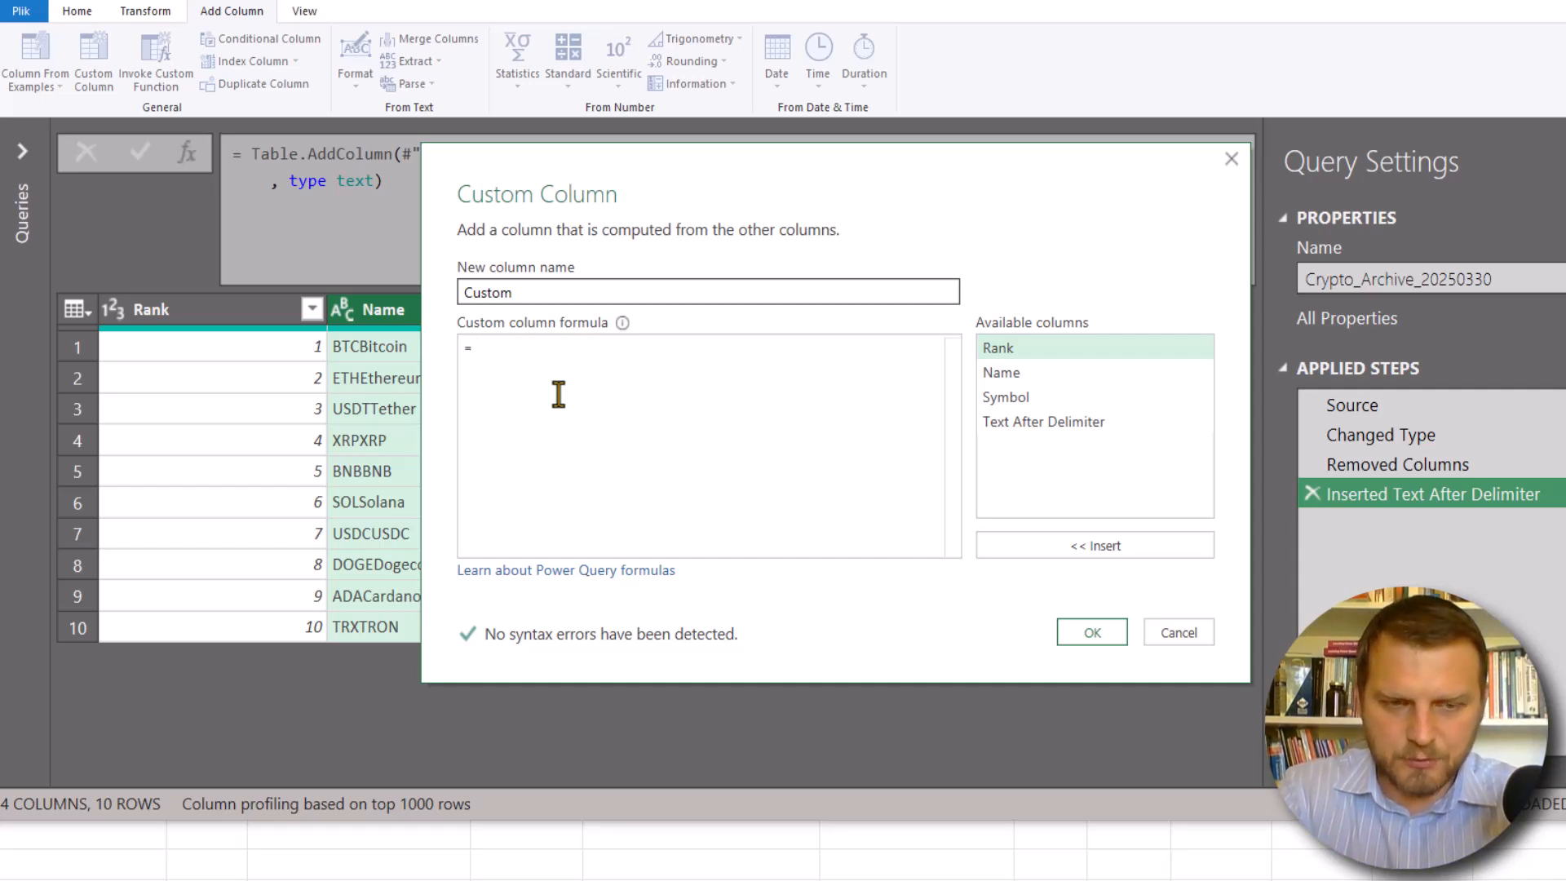
pyautogui.write('Tex')
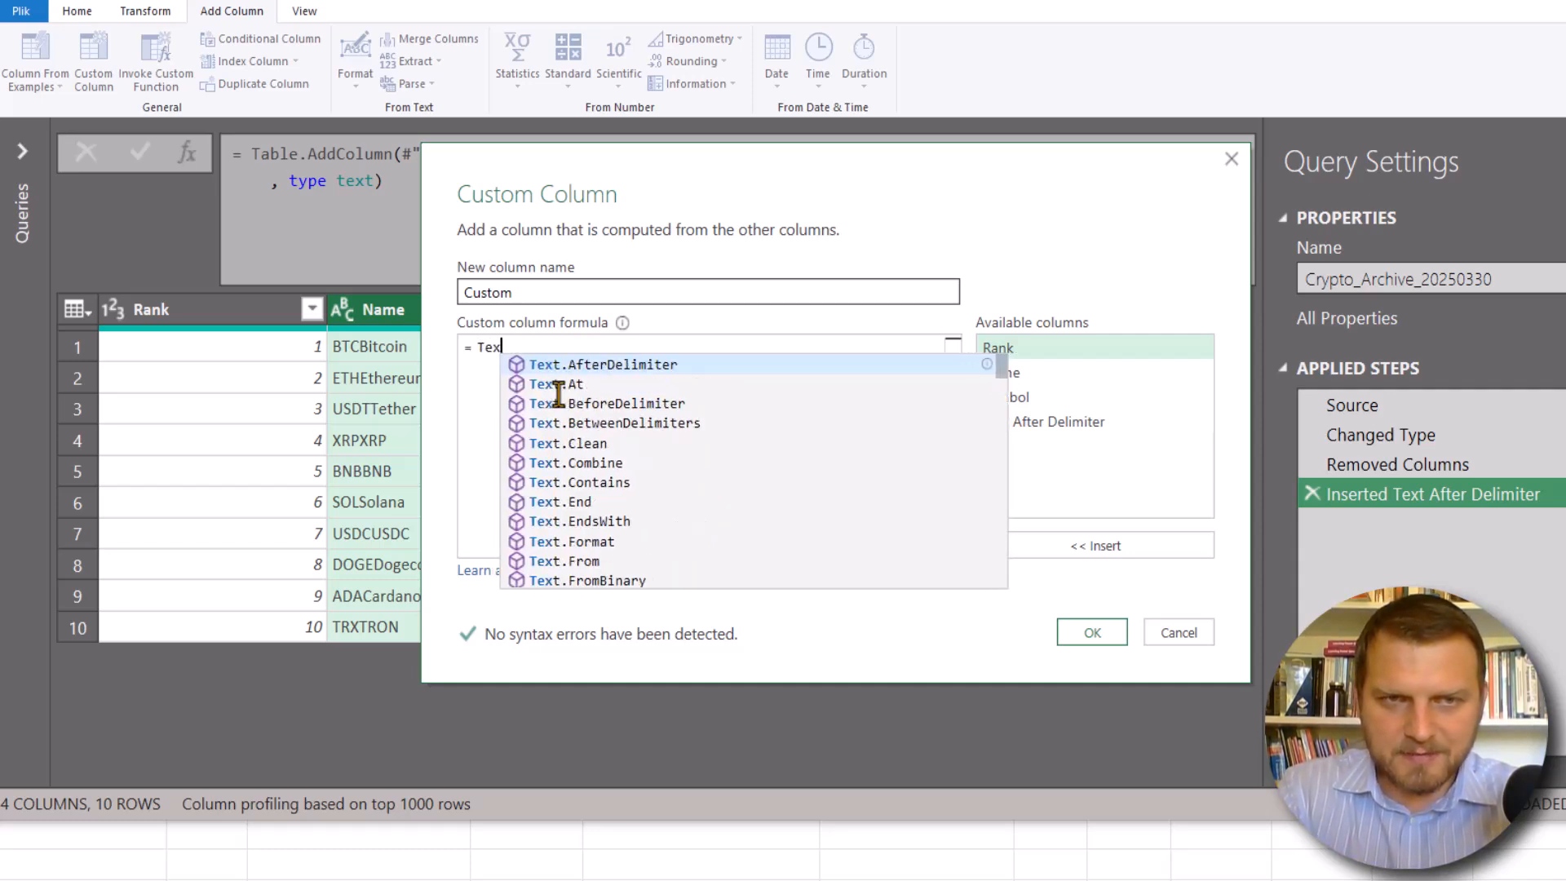
pyautogui.write('t.Re')
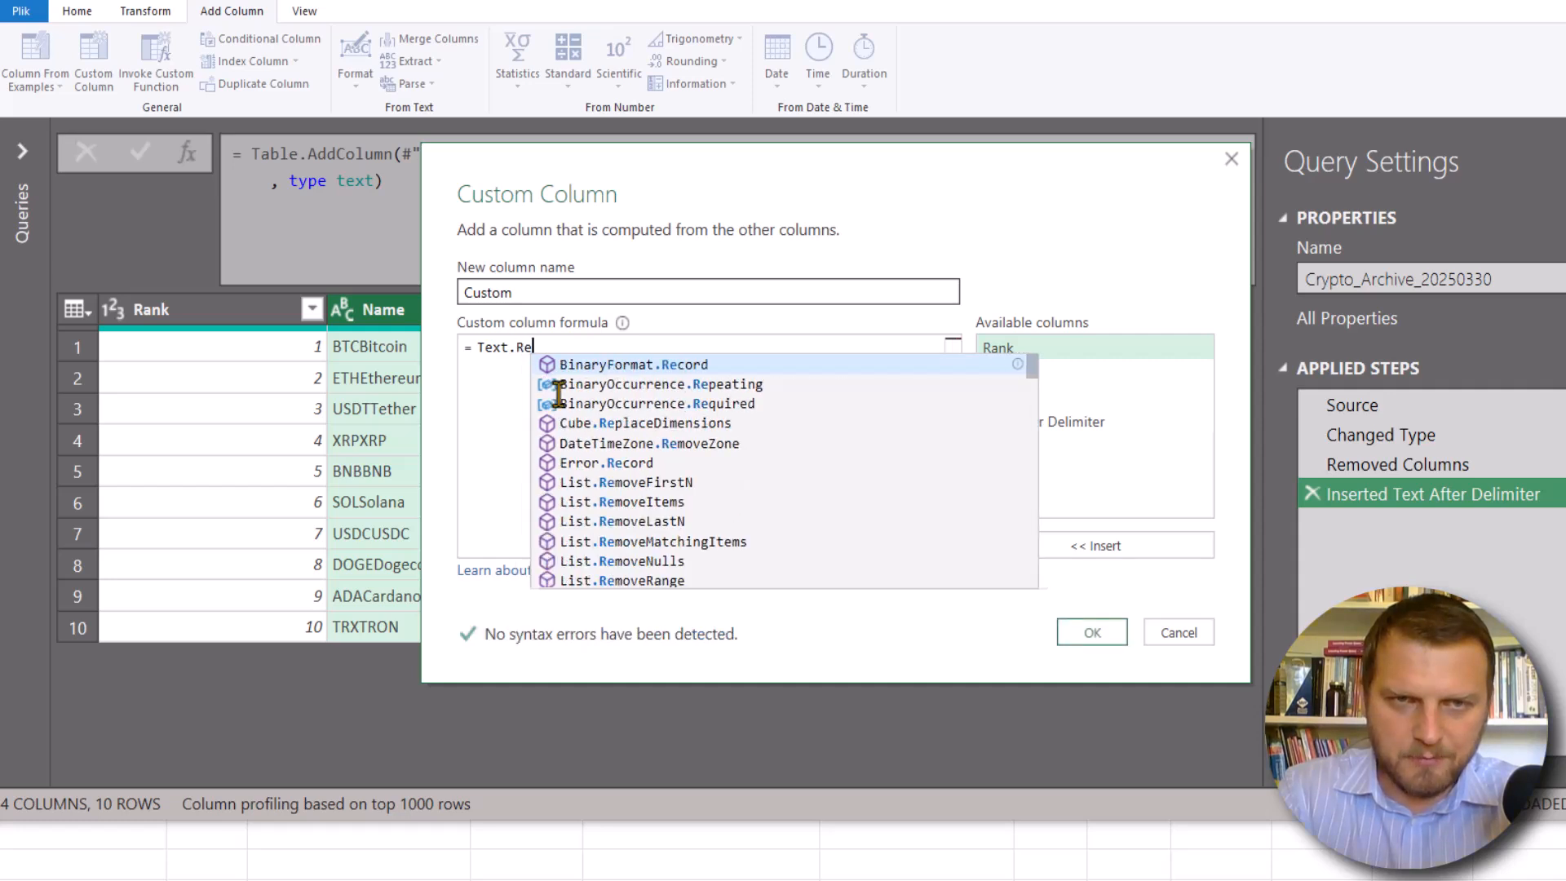
pyautogui.write('moveR')
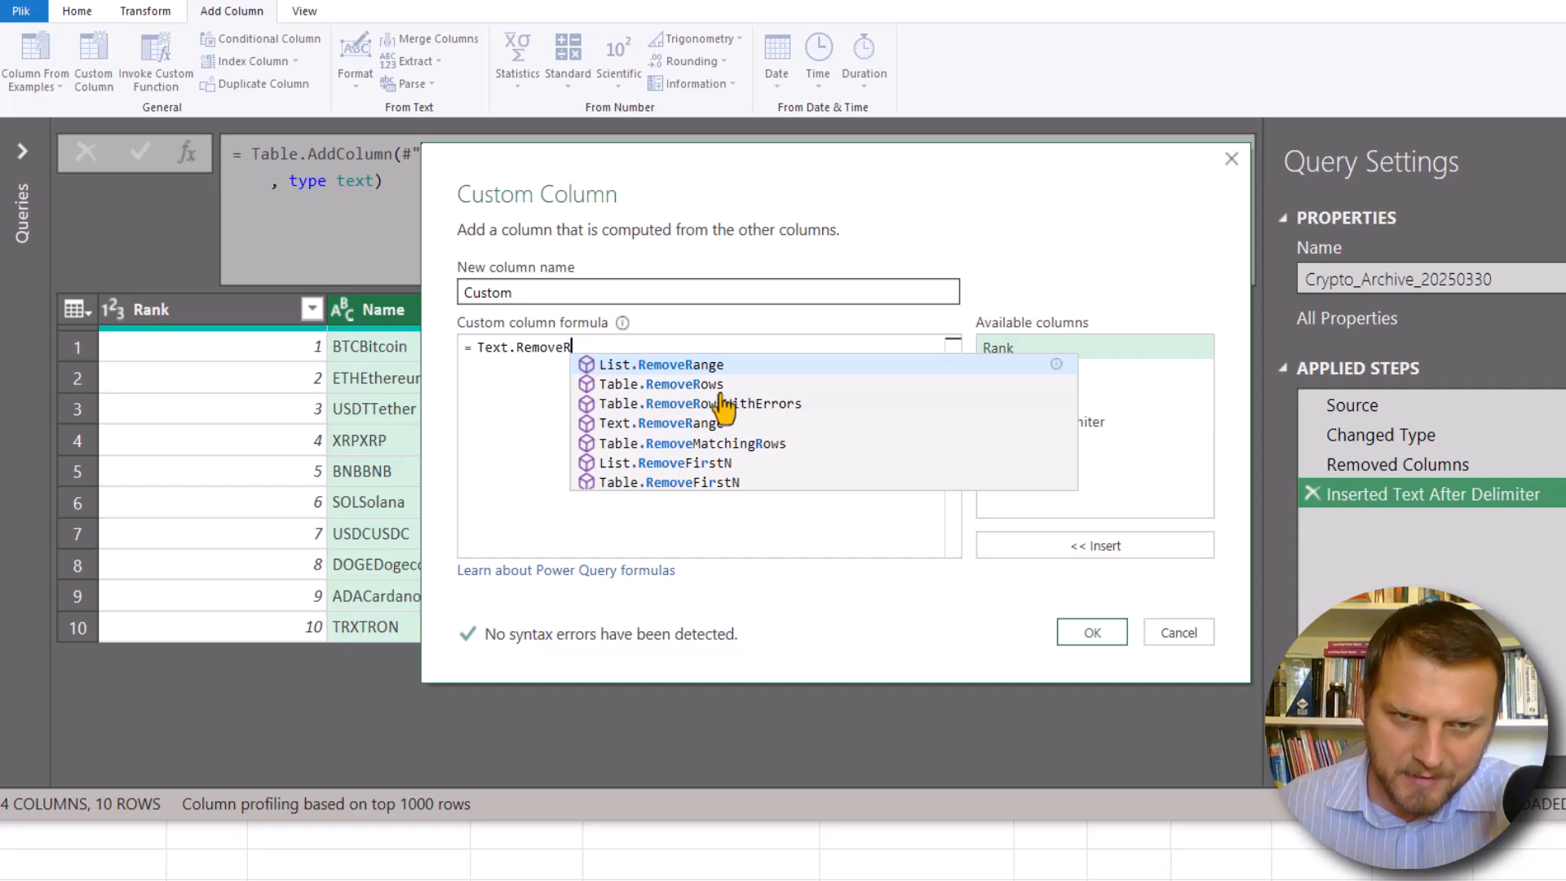
pyautogui.click(657, 423)
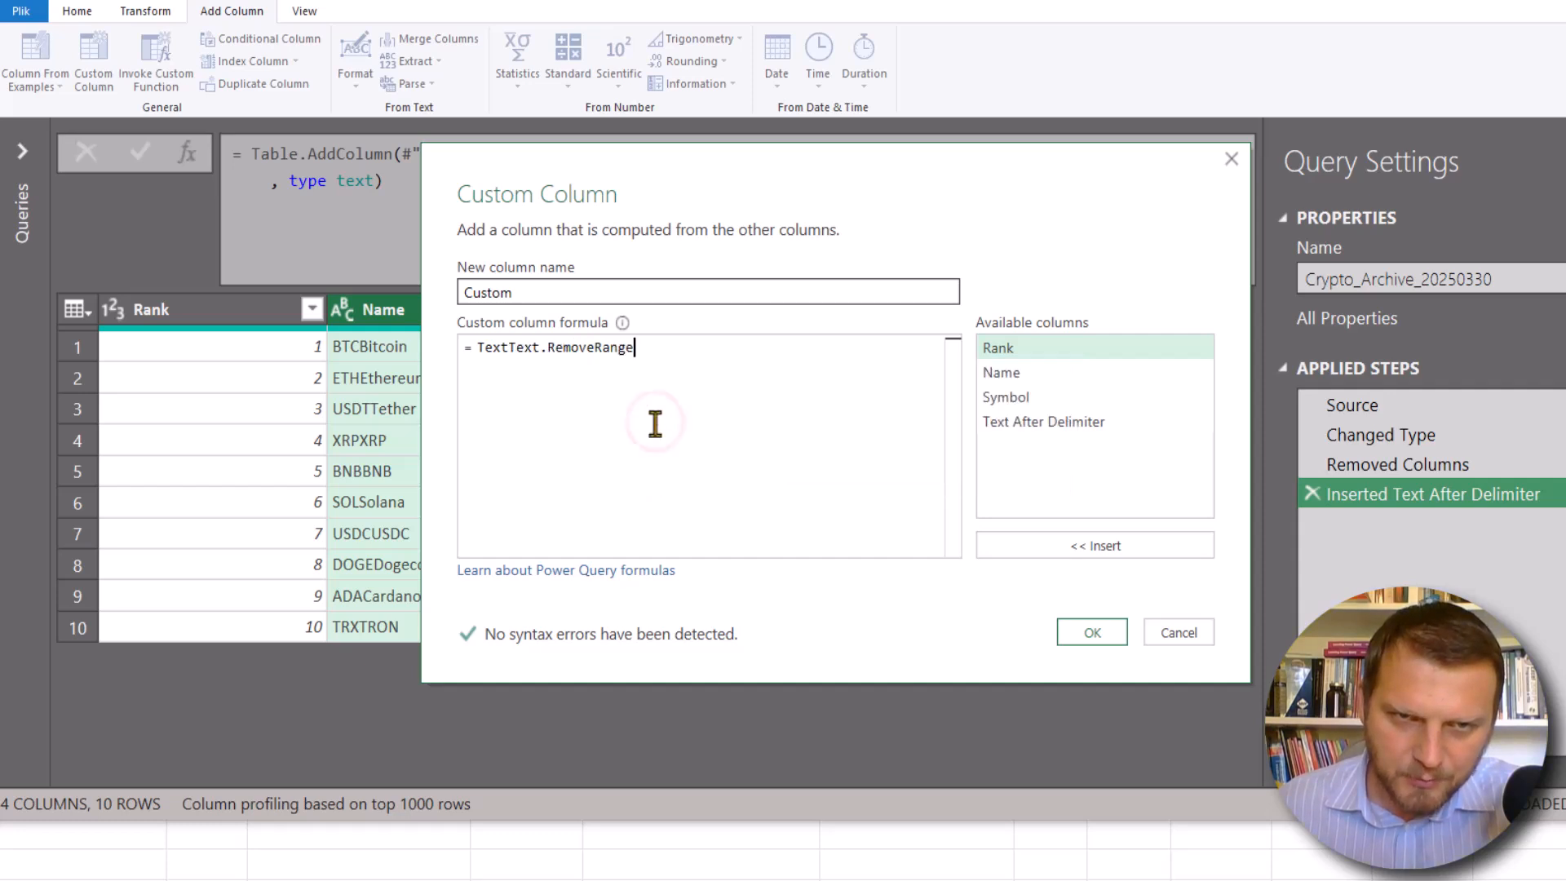
# Step: Remove the duplicate "Text" before Text.RemoveRange in the custom column formula and open the function's argument list
pyautogui.click(507, 349)
pyautogui.press('BackSpace')
pyautogui.press('BackSpace')
pyautogui.press('BackSpace')
pyautogui.press('BackSpace')
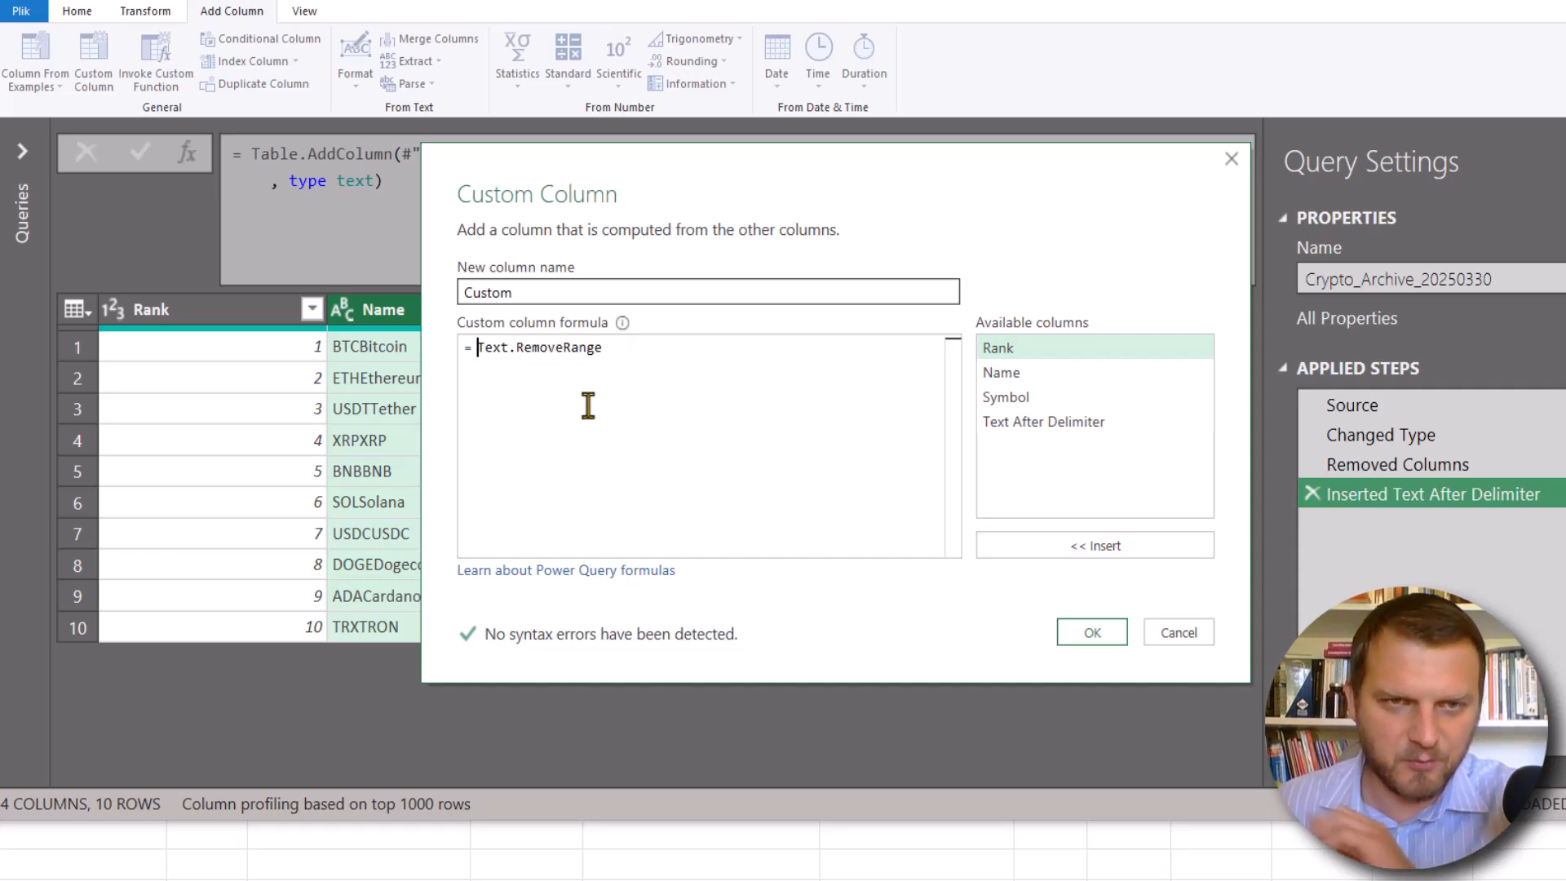
pyautogui.click(610, 349)
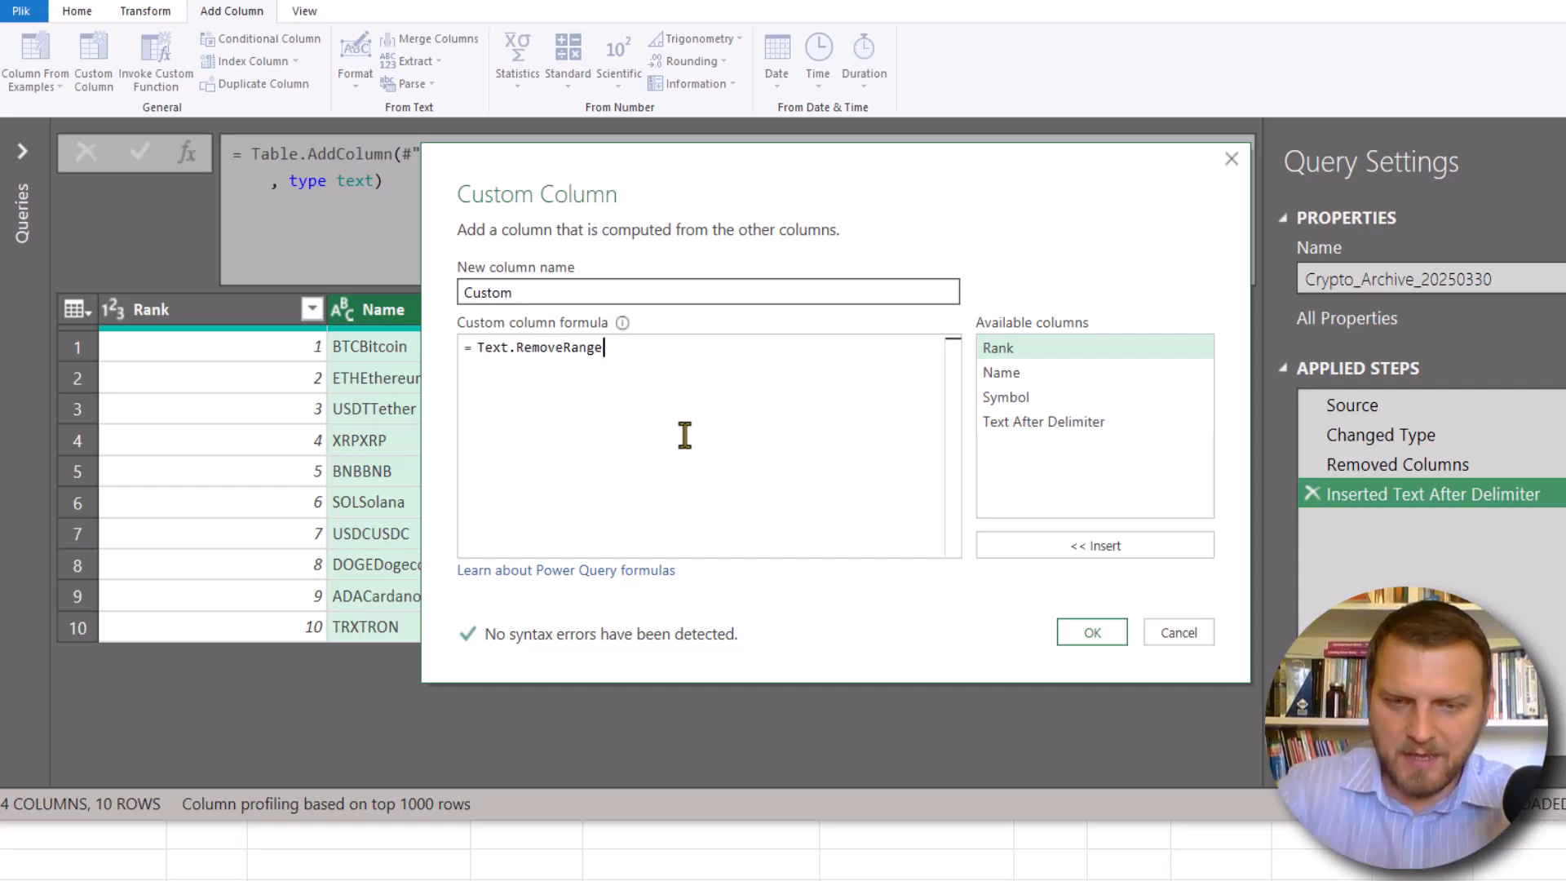
pyautogui.write('(')
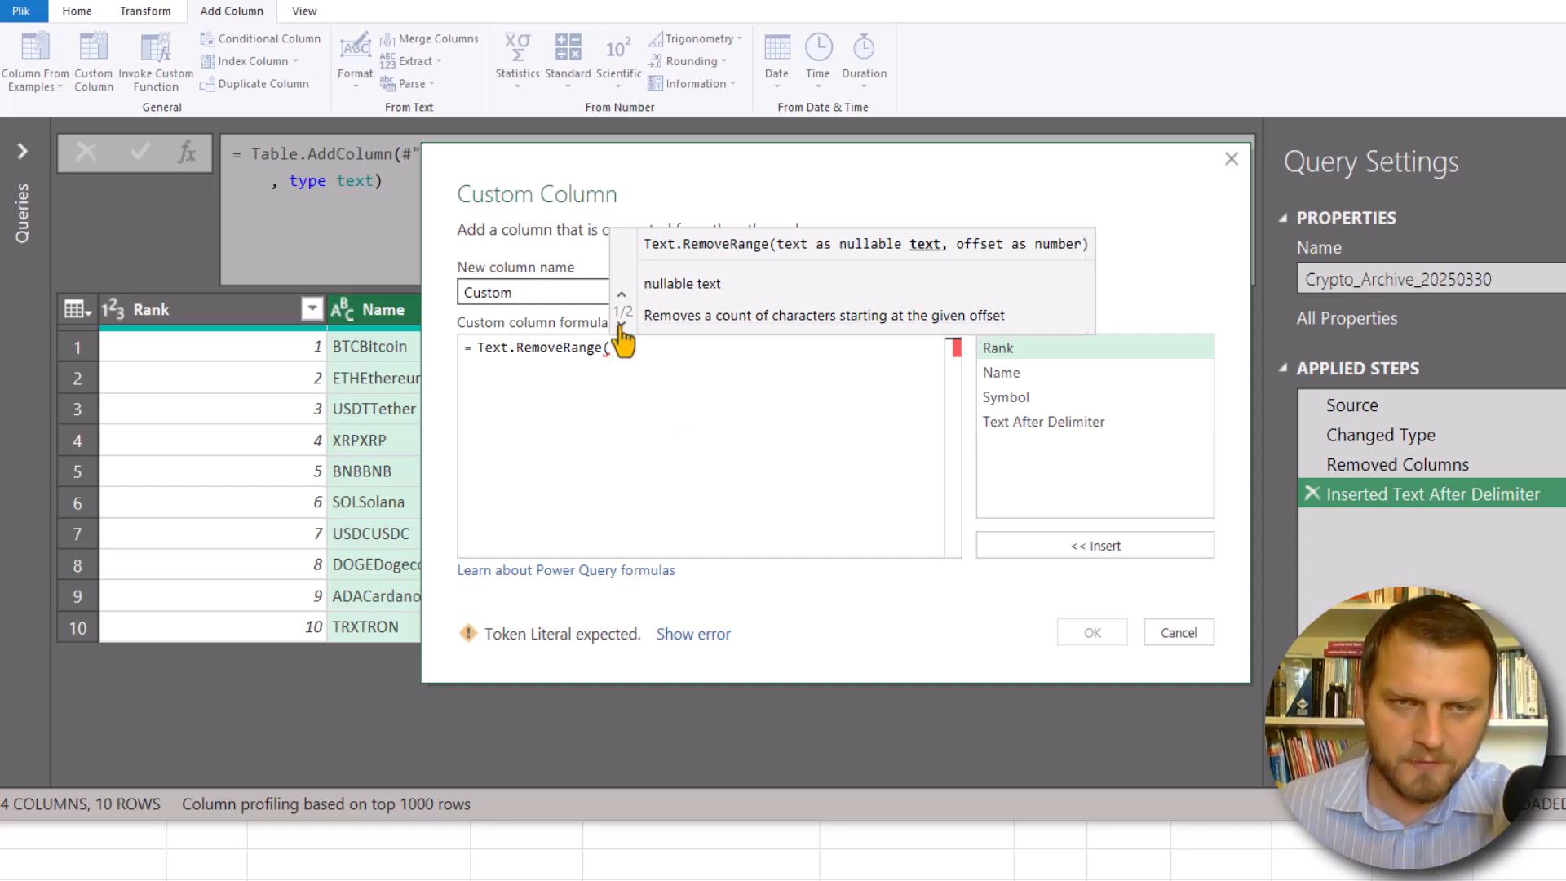
# Step: Give Text.RemoveRange the [Name] column as its text and 0 as its offset
pyautogui.click(621, 325)
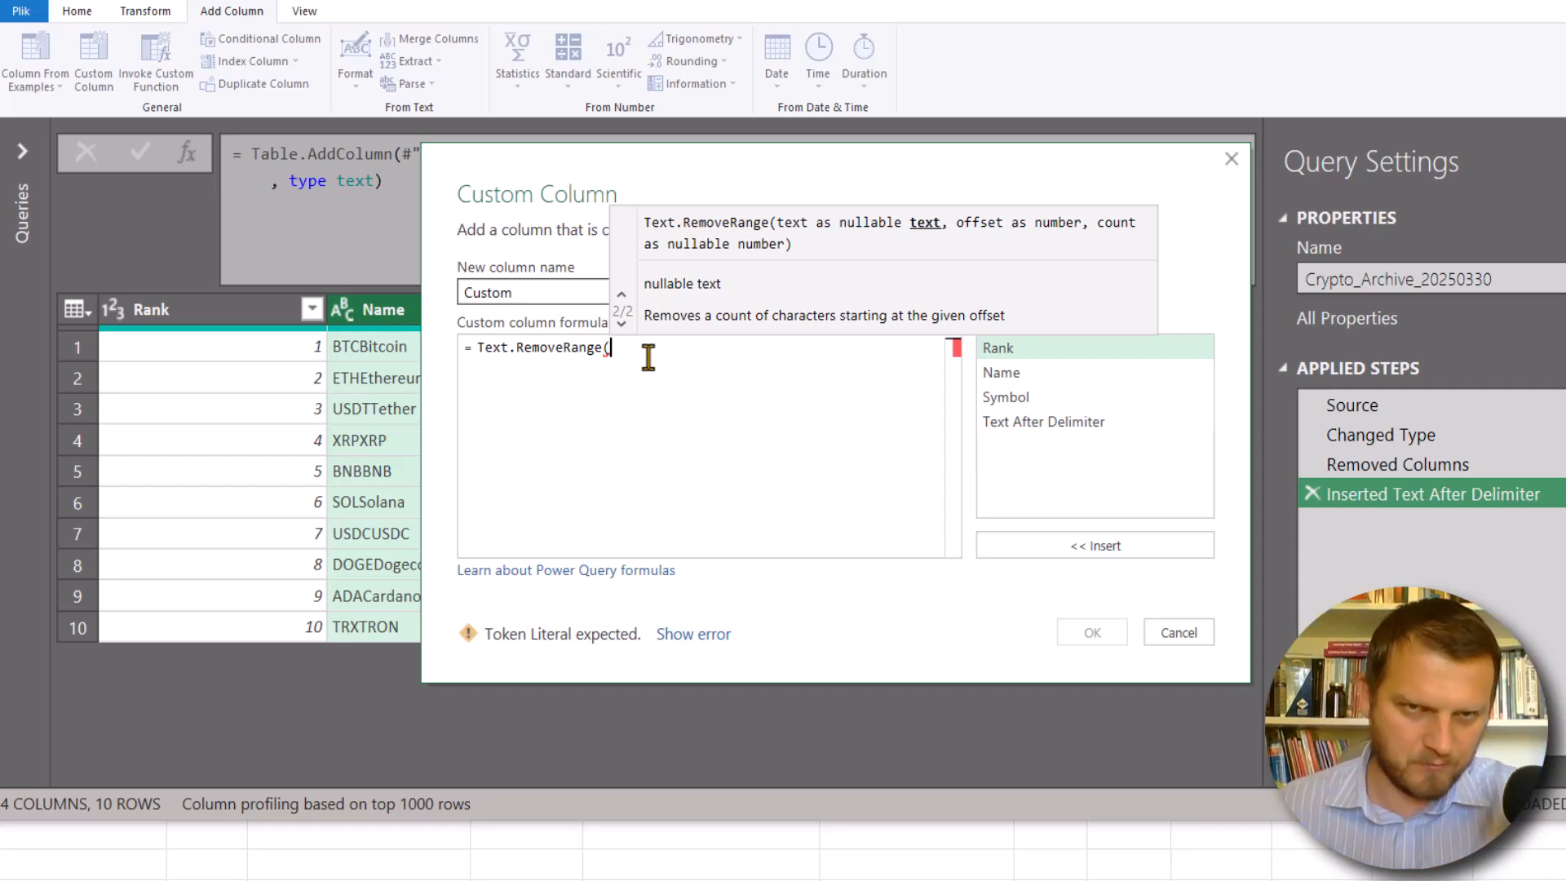
pyautogui.doubleClick(1025, 375)
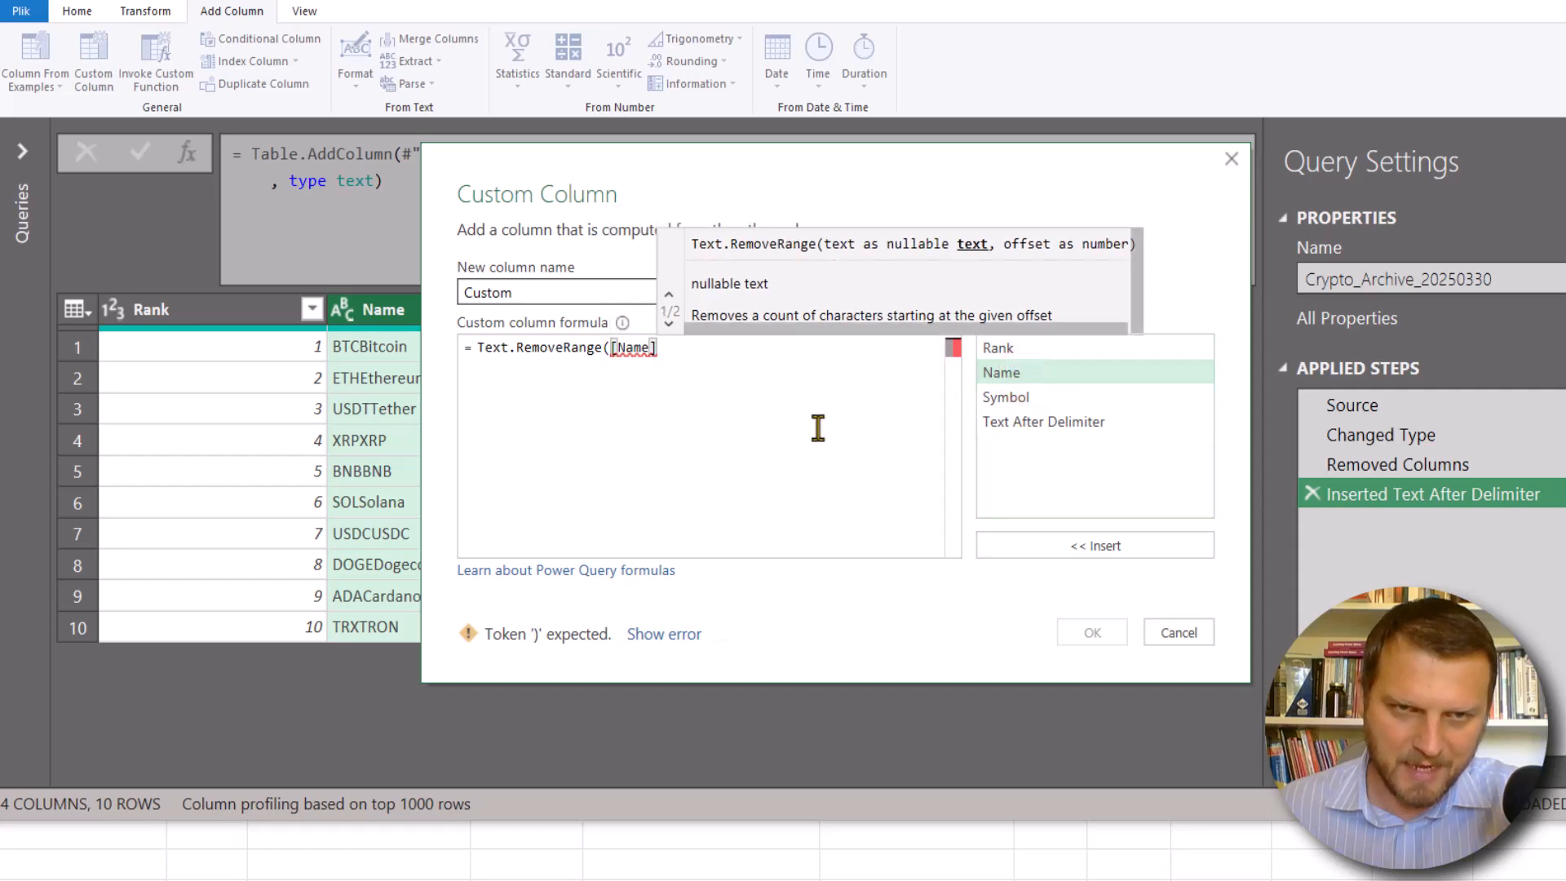
pyautogui.write(',')
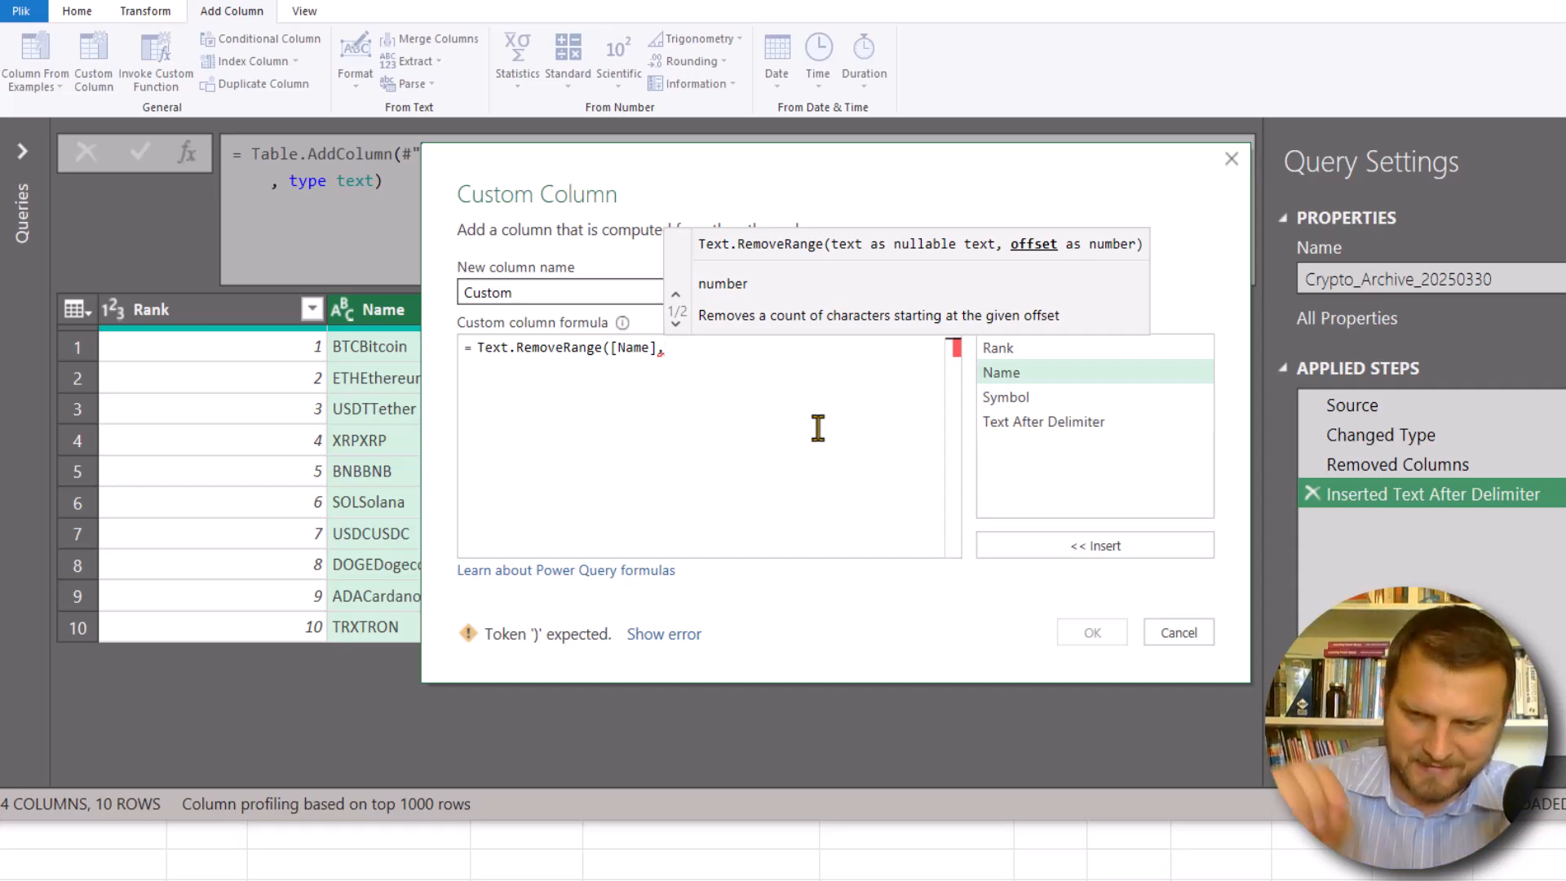
pyautogui.write('0')
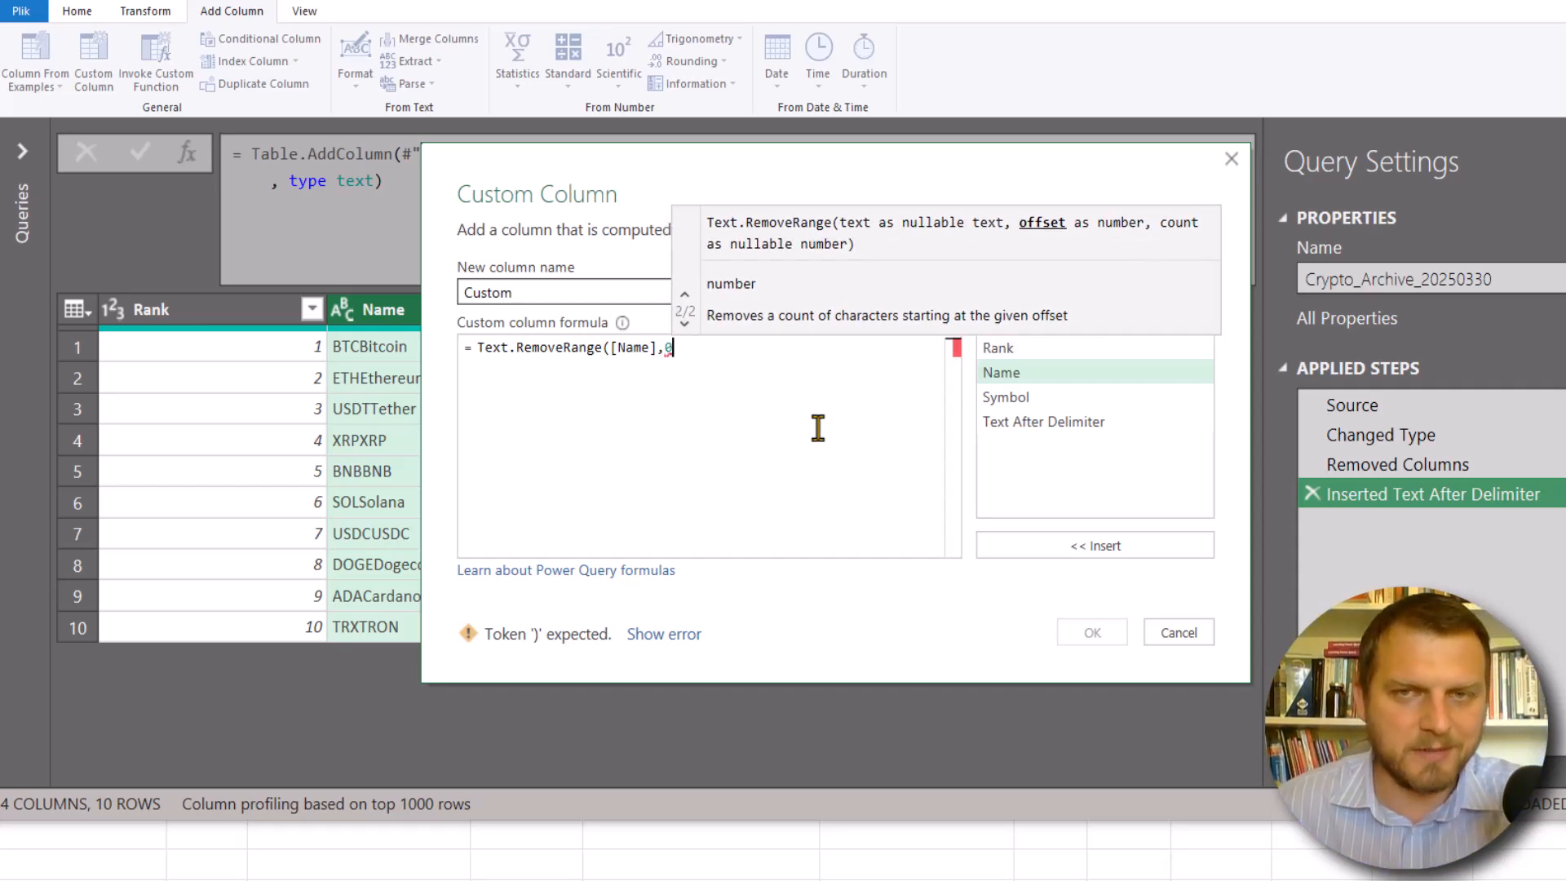
pyautogui.write(',')
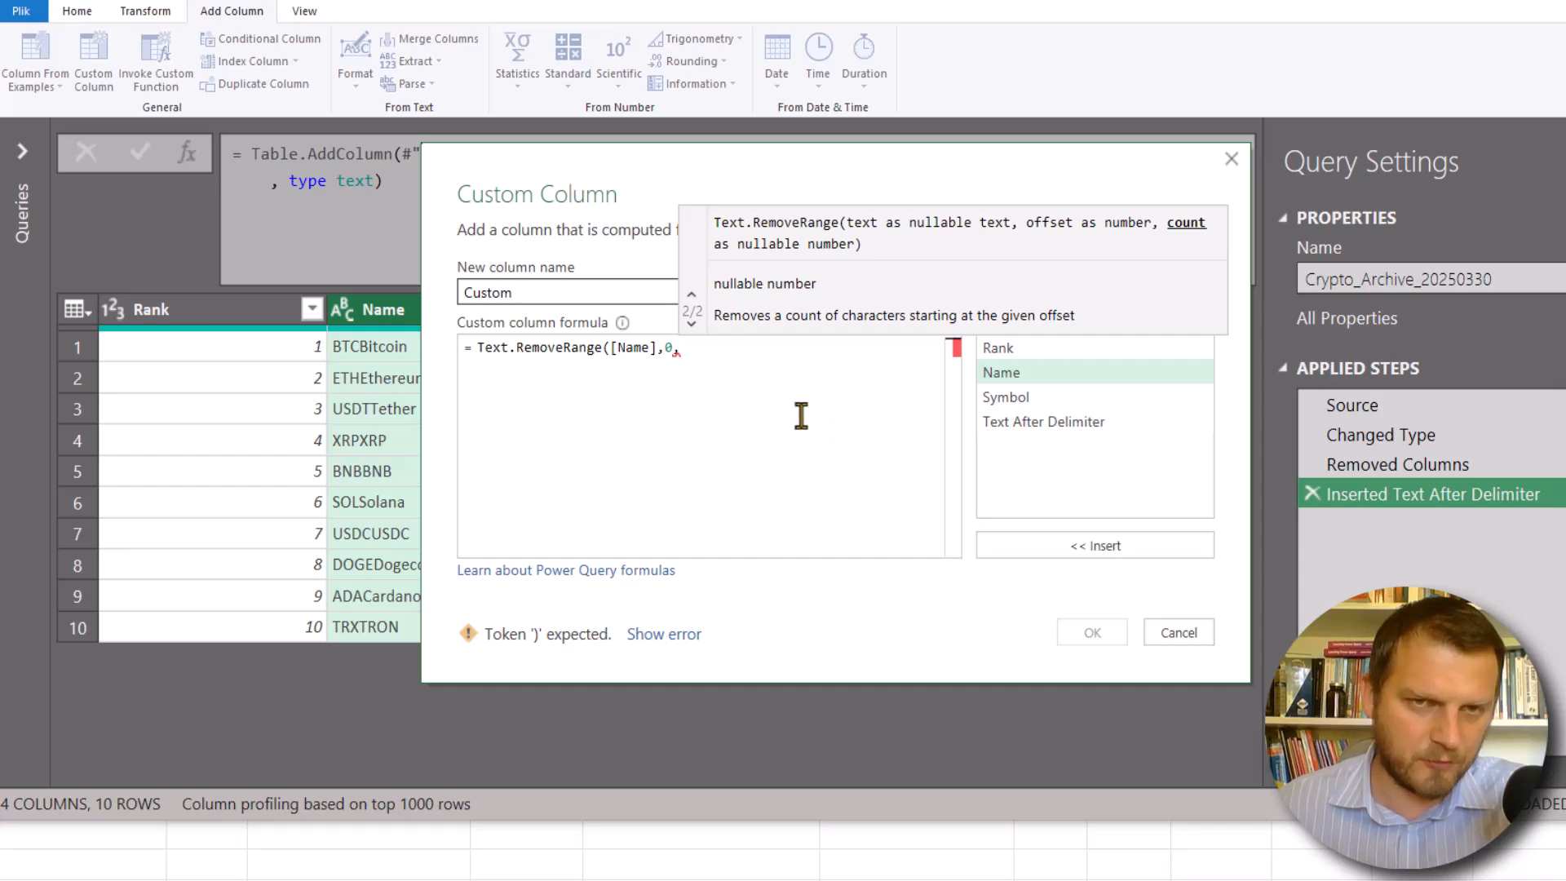
pyautogui.doubleClick(668, 347)
pyautogui.click(698, 351)
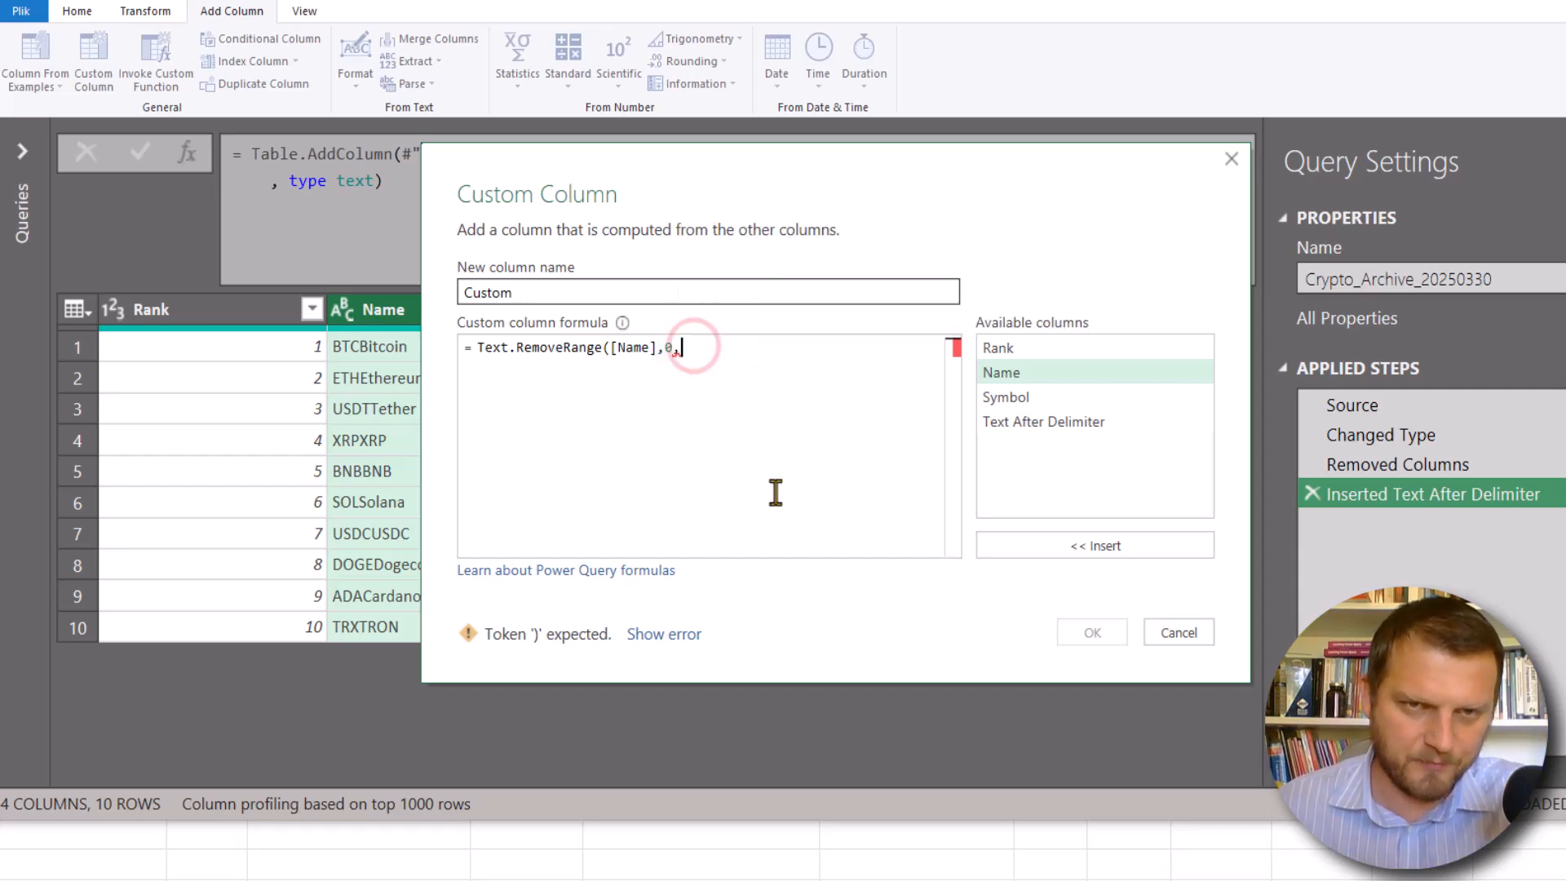
# Step: Set the count argument to Text.Length([Symbol]), close the formula and add the custom column
pyautogui.write('T')
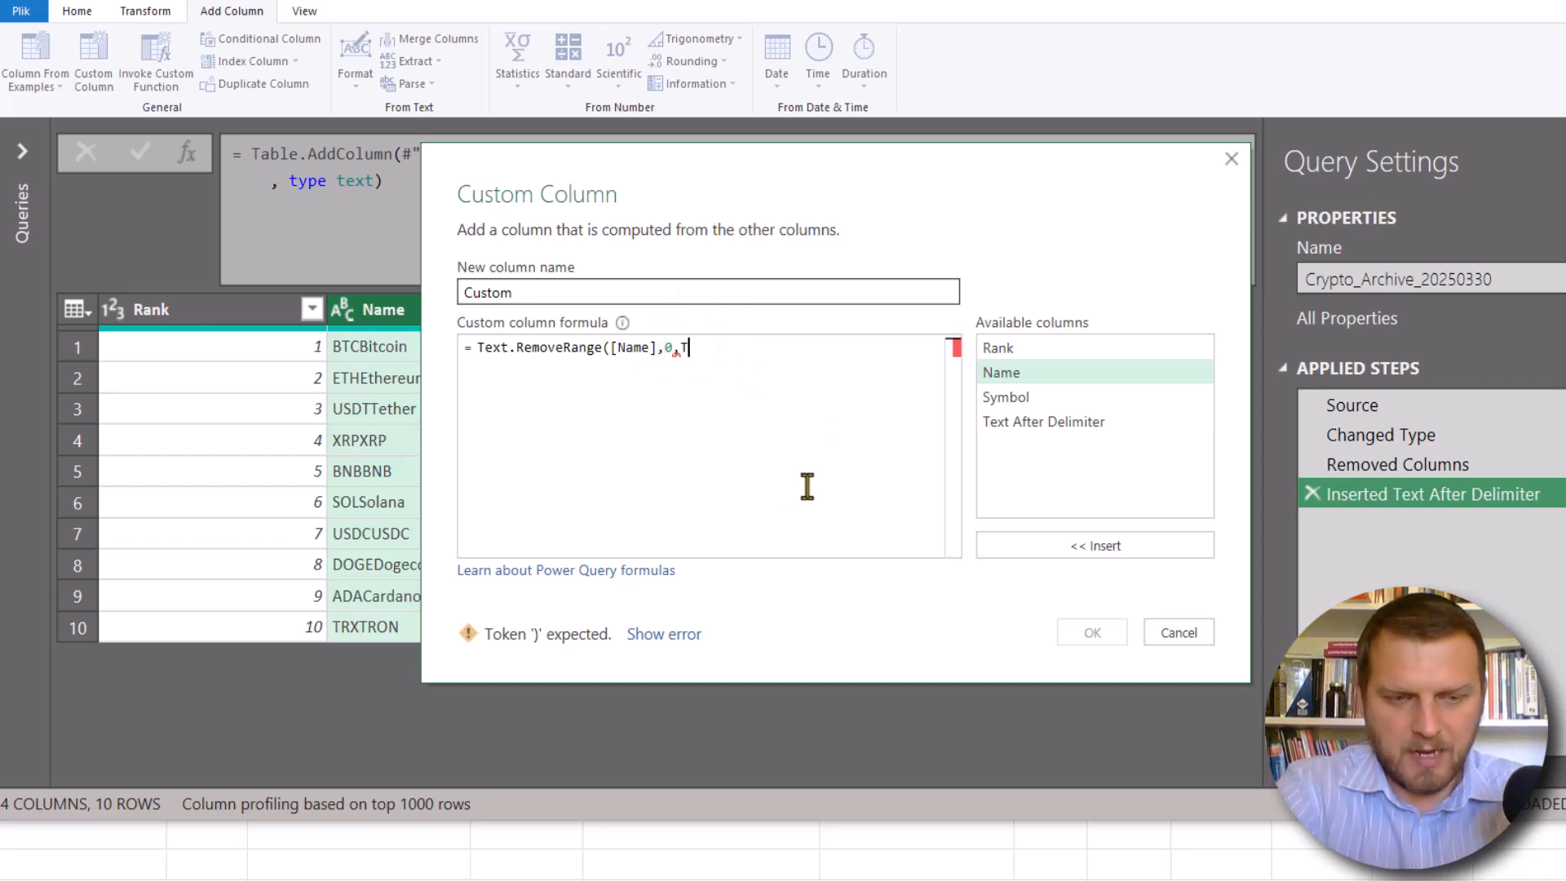
pyautogui.write('ext.Leng')
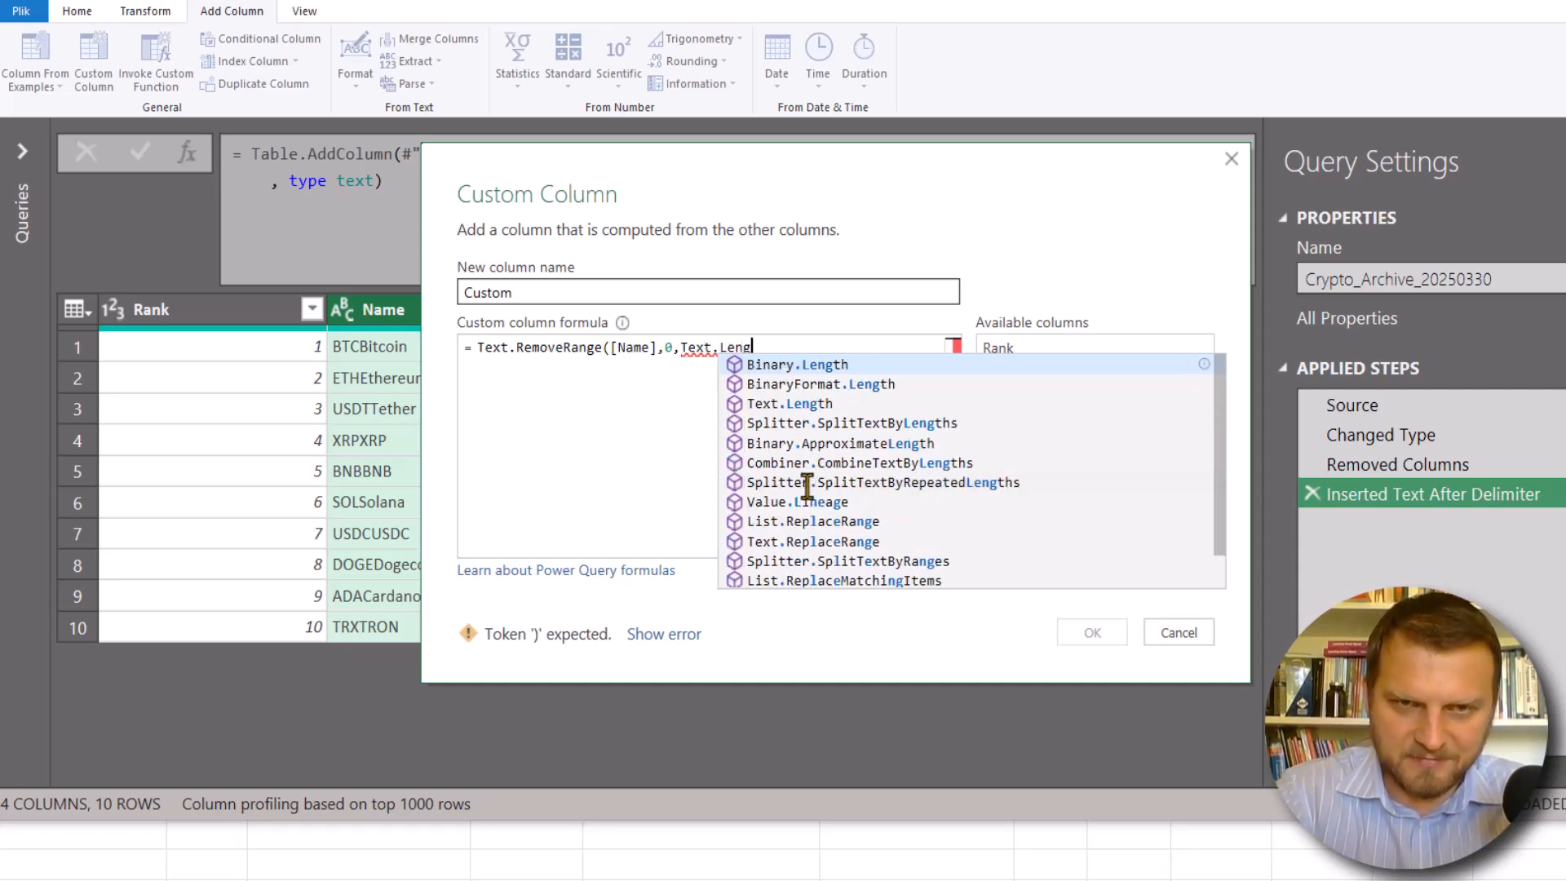
pyautogui.write('th(')
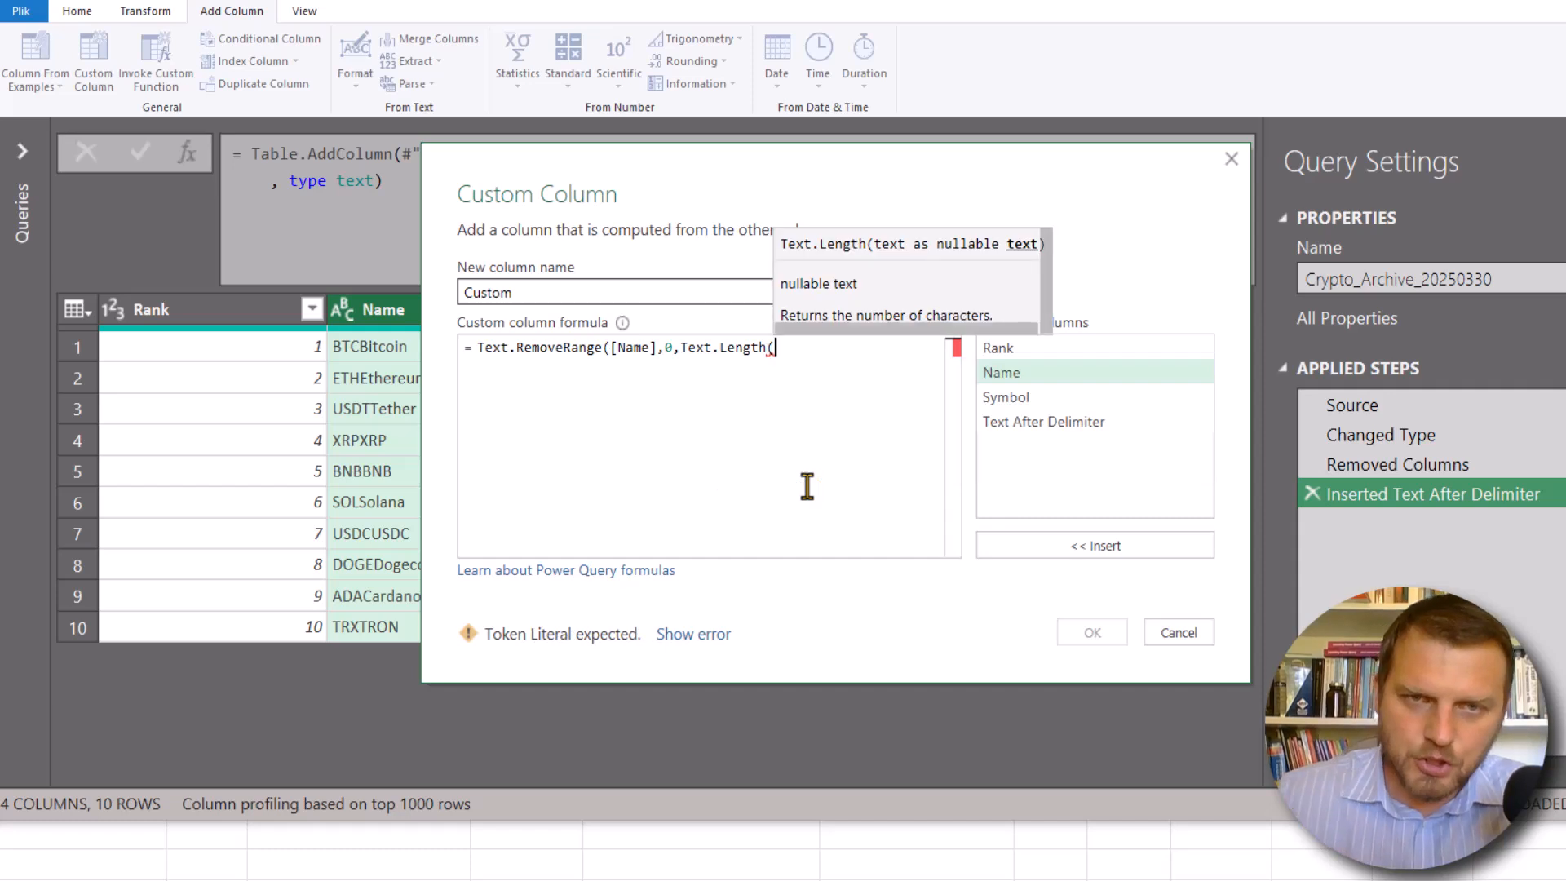
pyautogui.doubleClick(1070, 397)
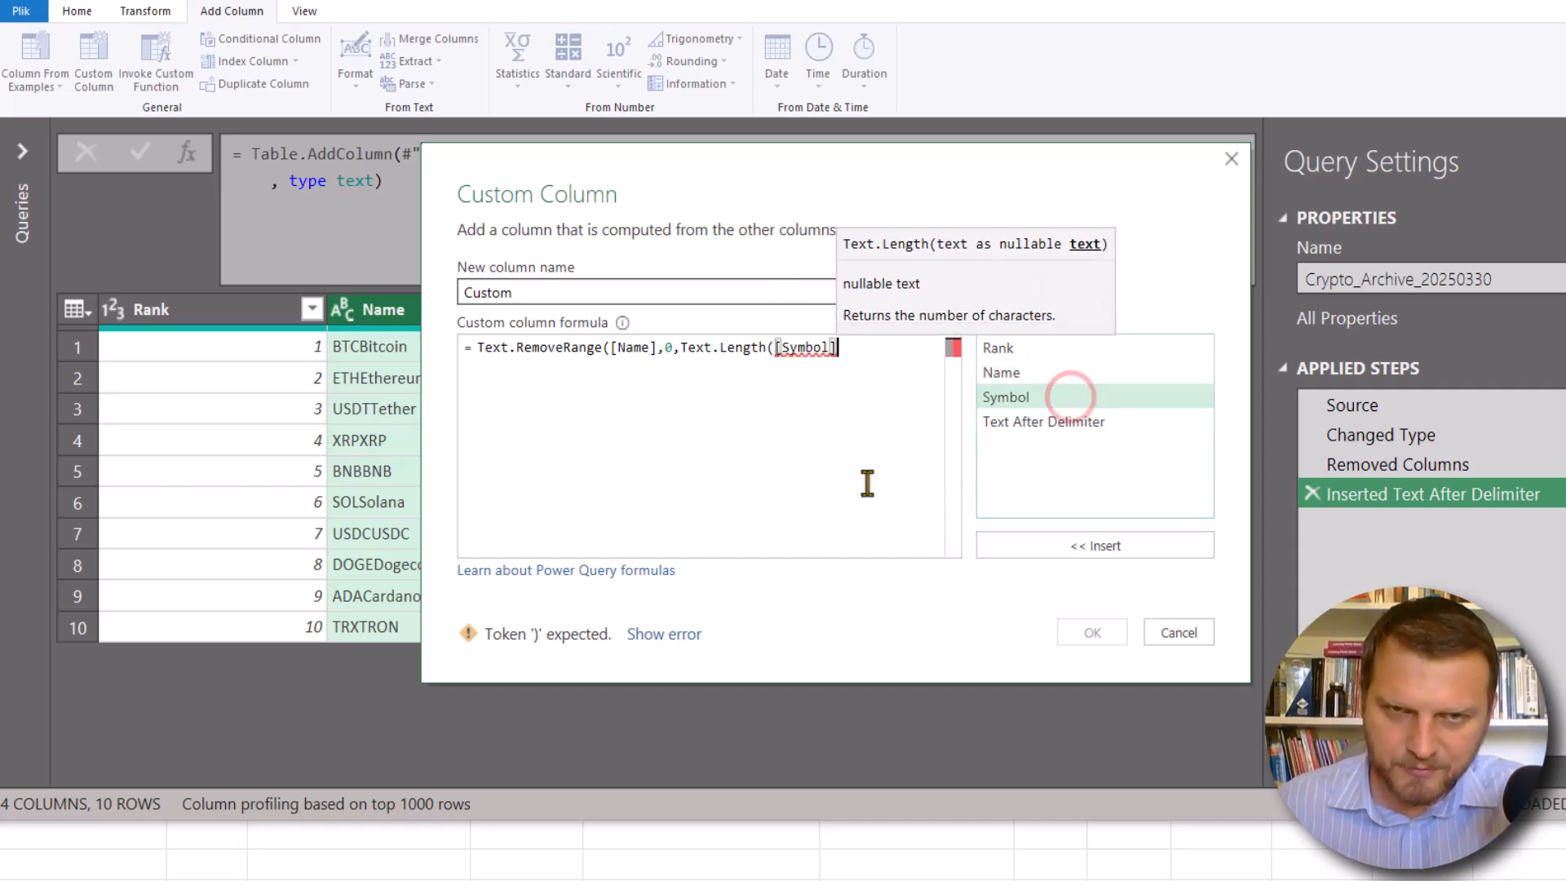
pyautogui.write(')')
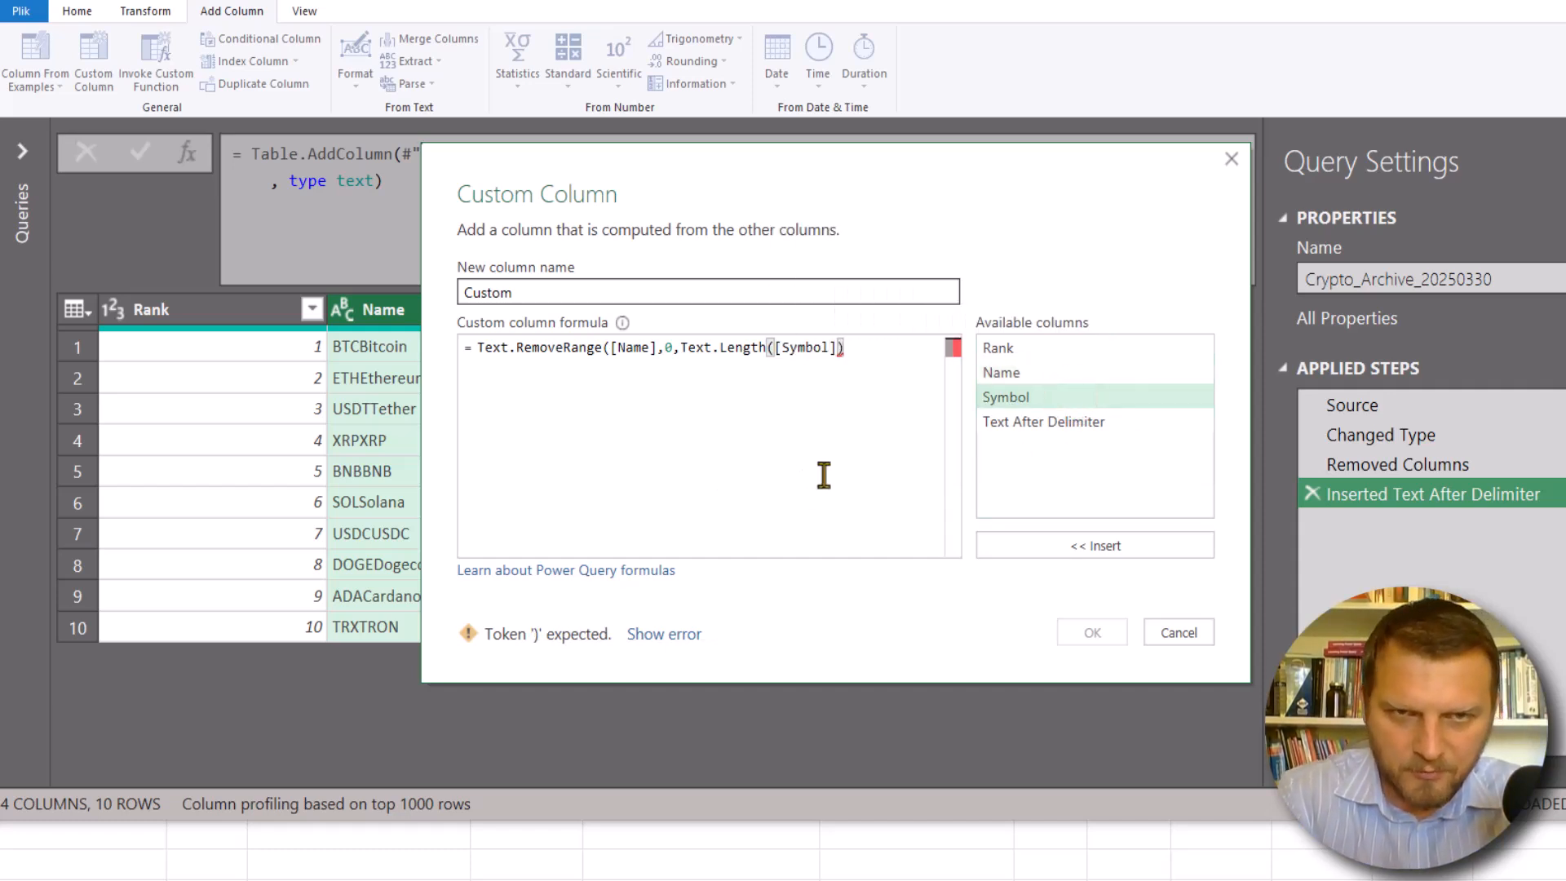
pyautogui.write(')')
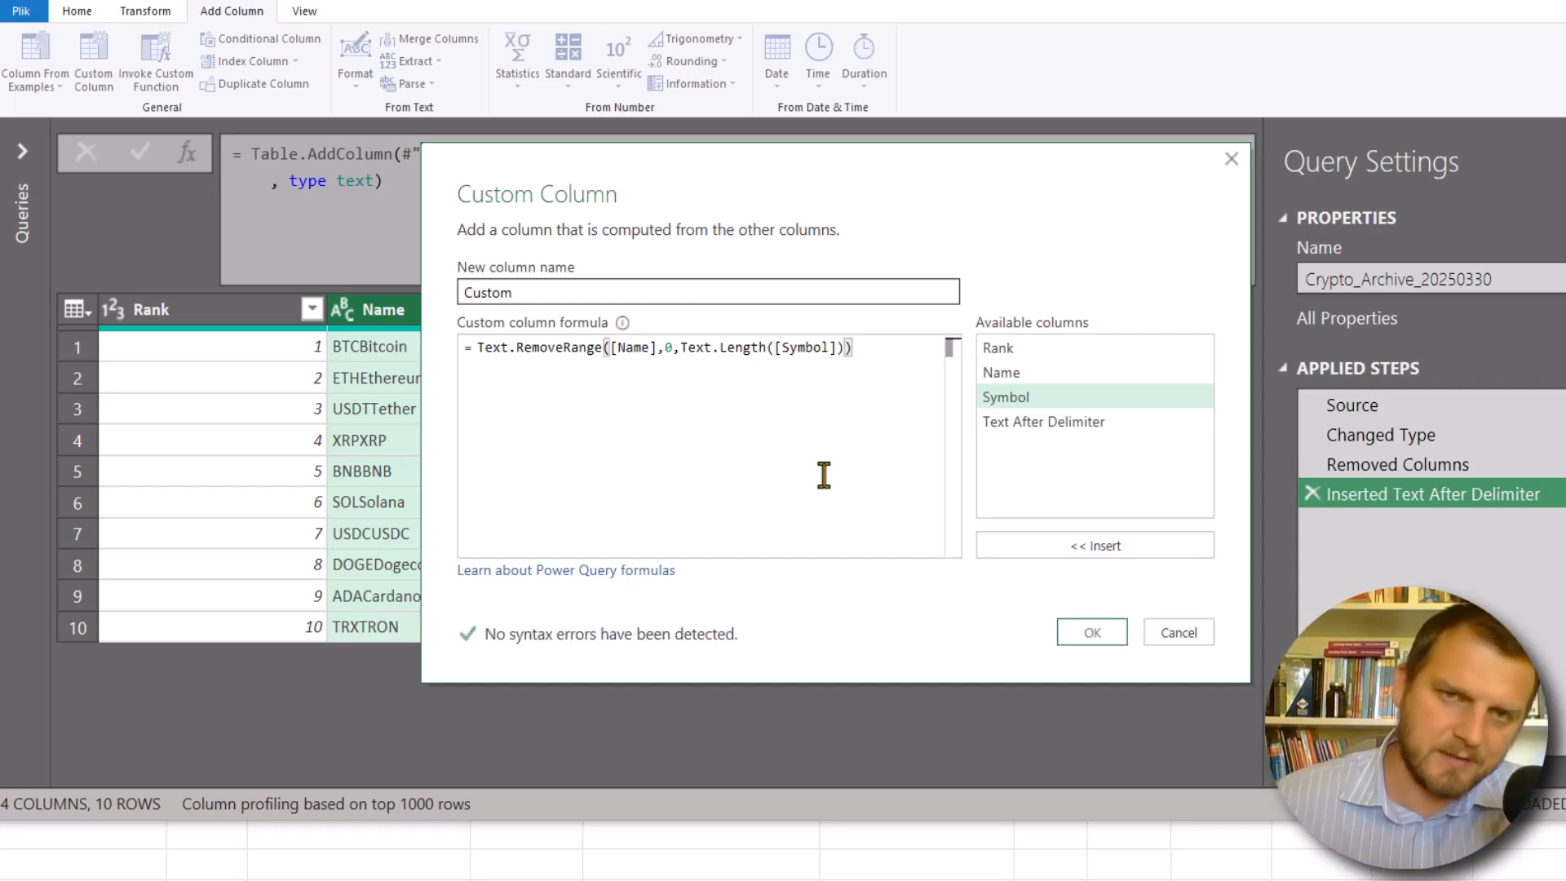
pyautogui.click(1091, 634)
# Step: Compare the Text After Delimiter and Custom columns, and remove the original Name column
pyautogui.click(871, 302)
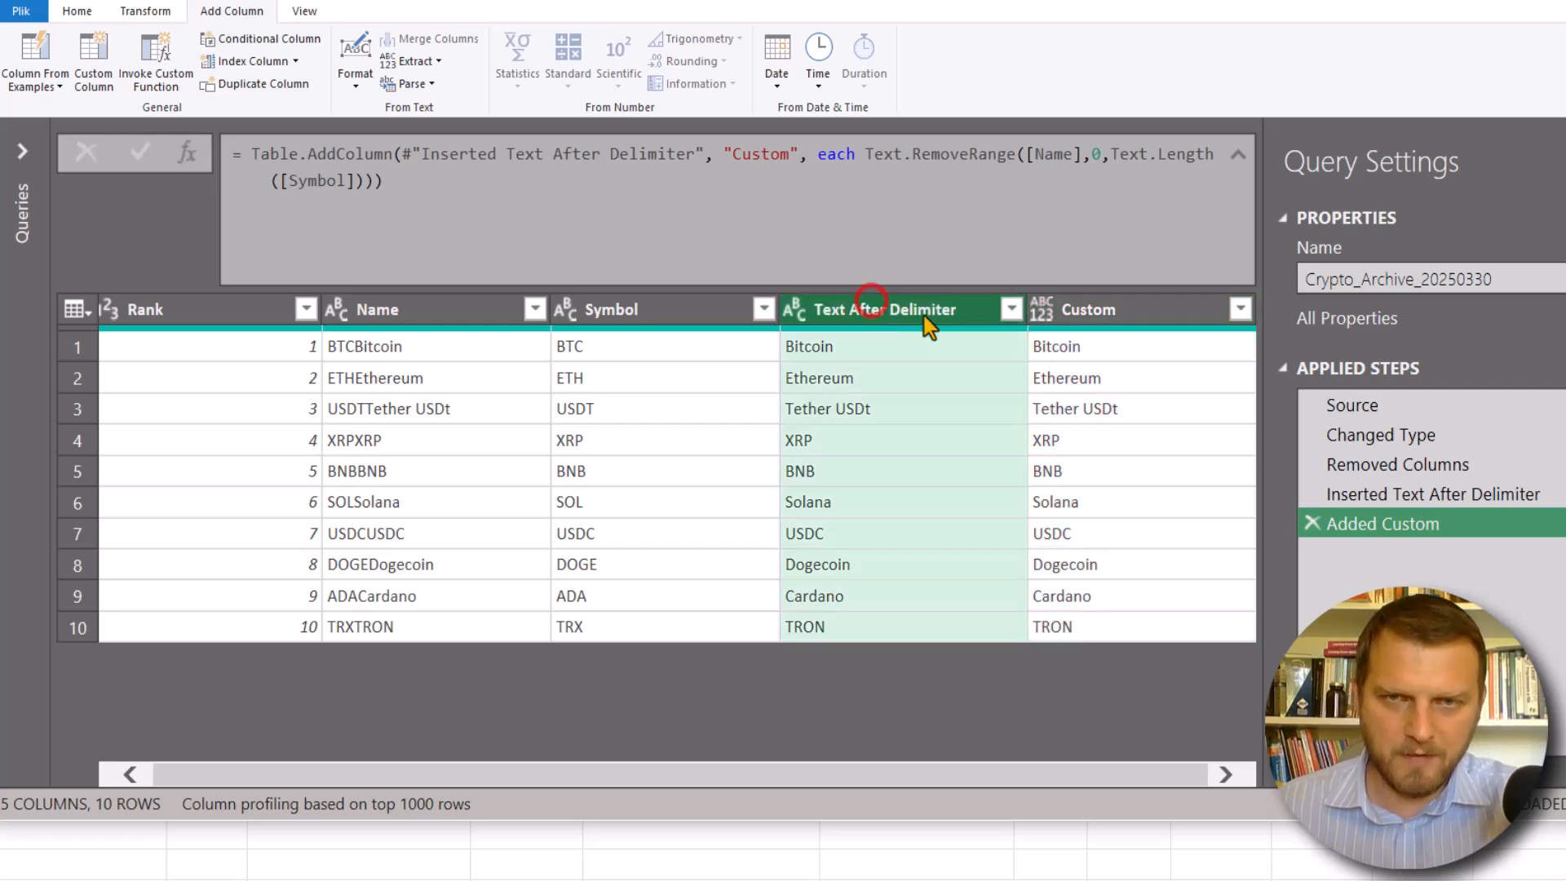
pyautogui.click(1117, 309)
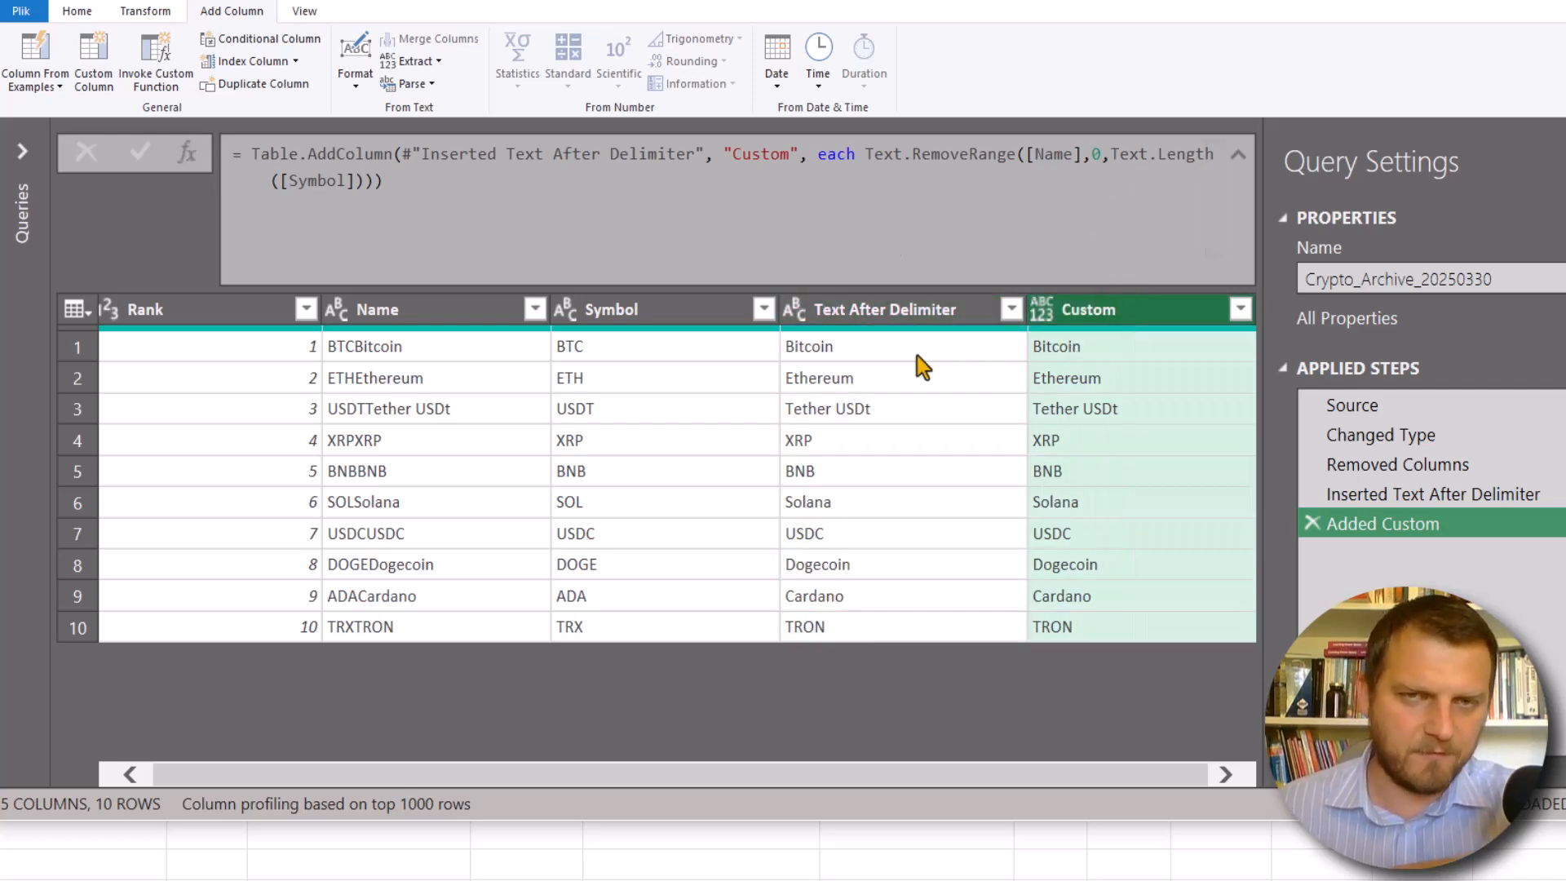
pyautogui.click(876, 305)
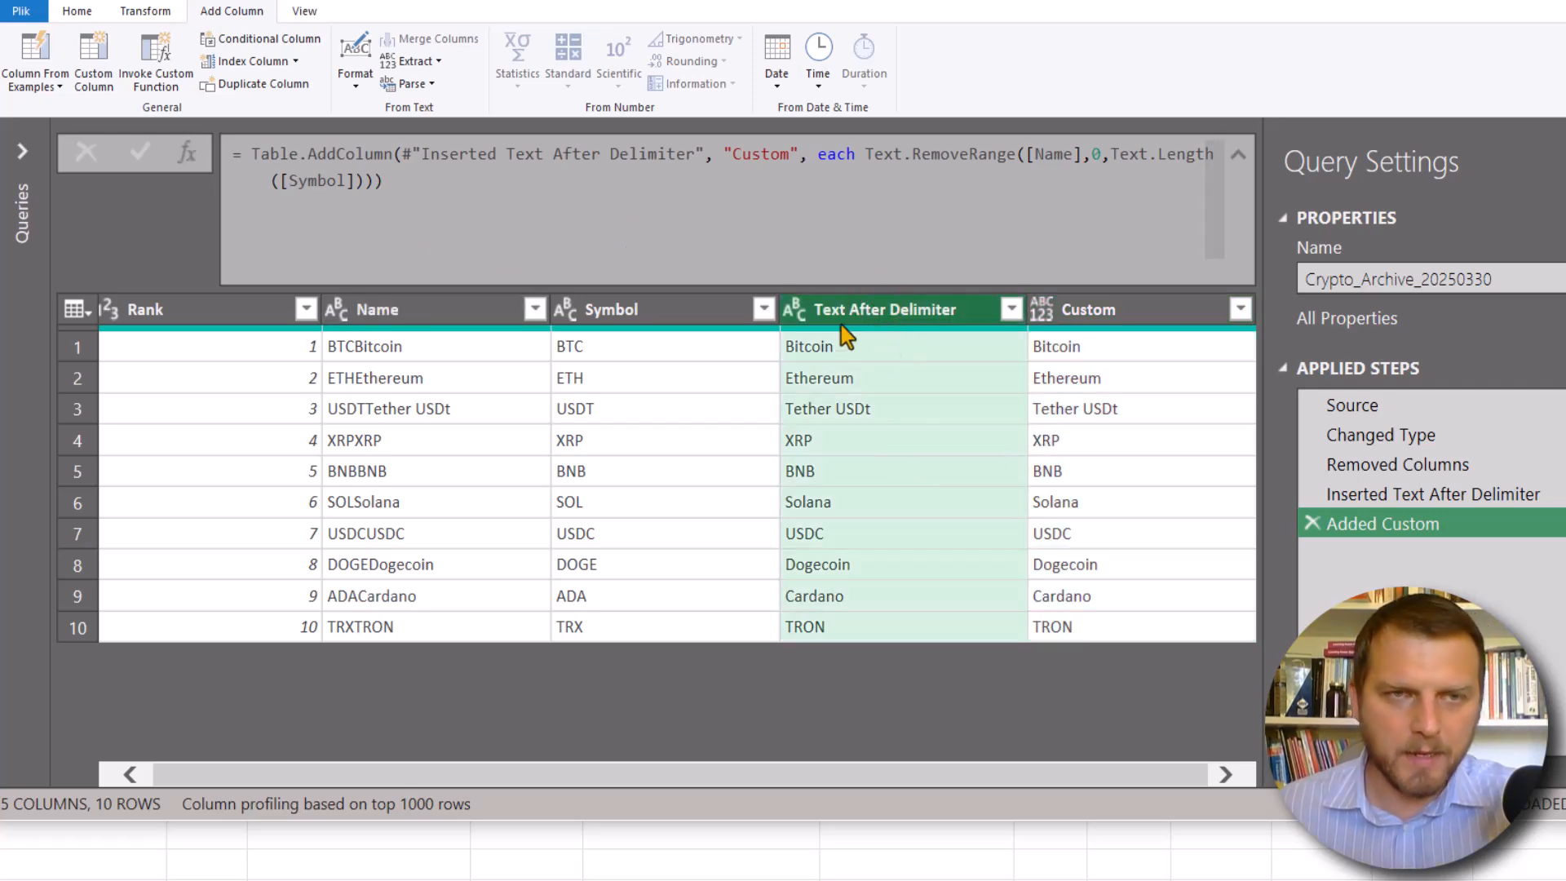
pyautogui.click(414, 306)
pyautogui.press('Delete')
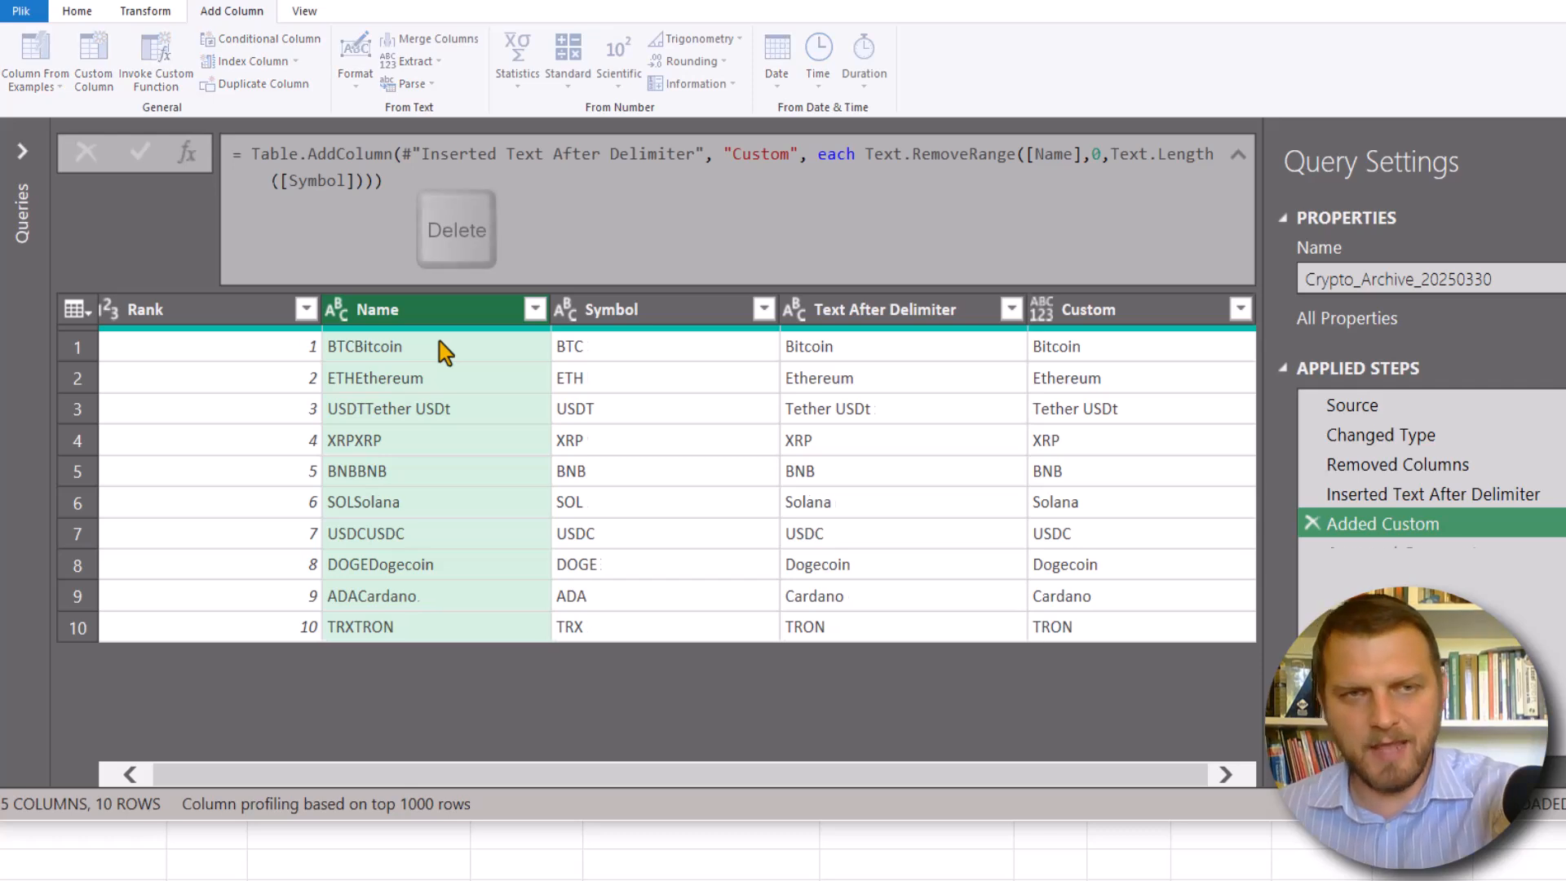
# Step: Rename the Text After Delimiter column to Name
pyautogui.click(682, 310)
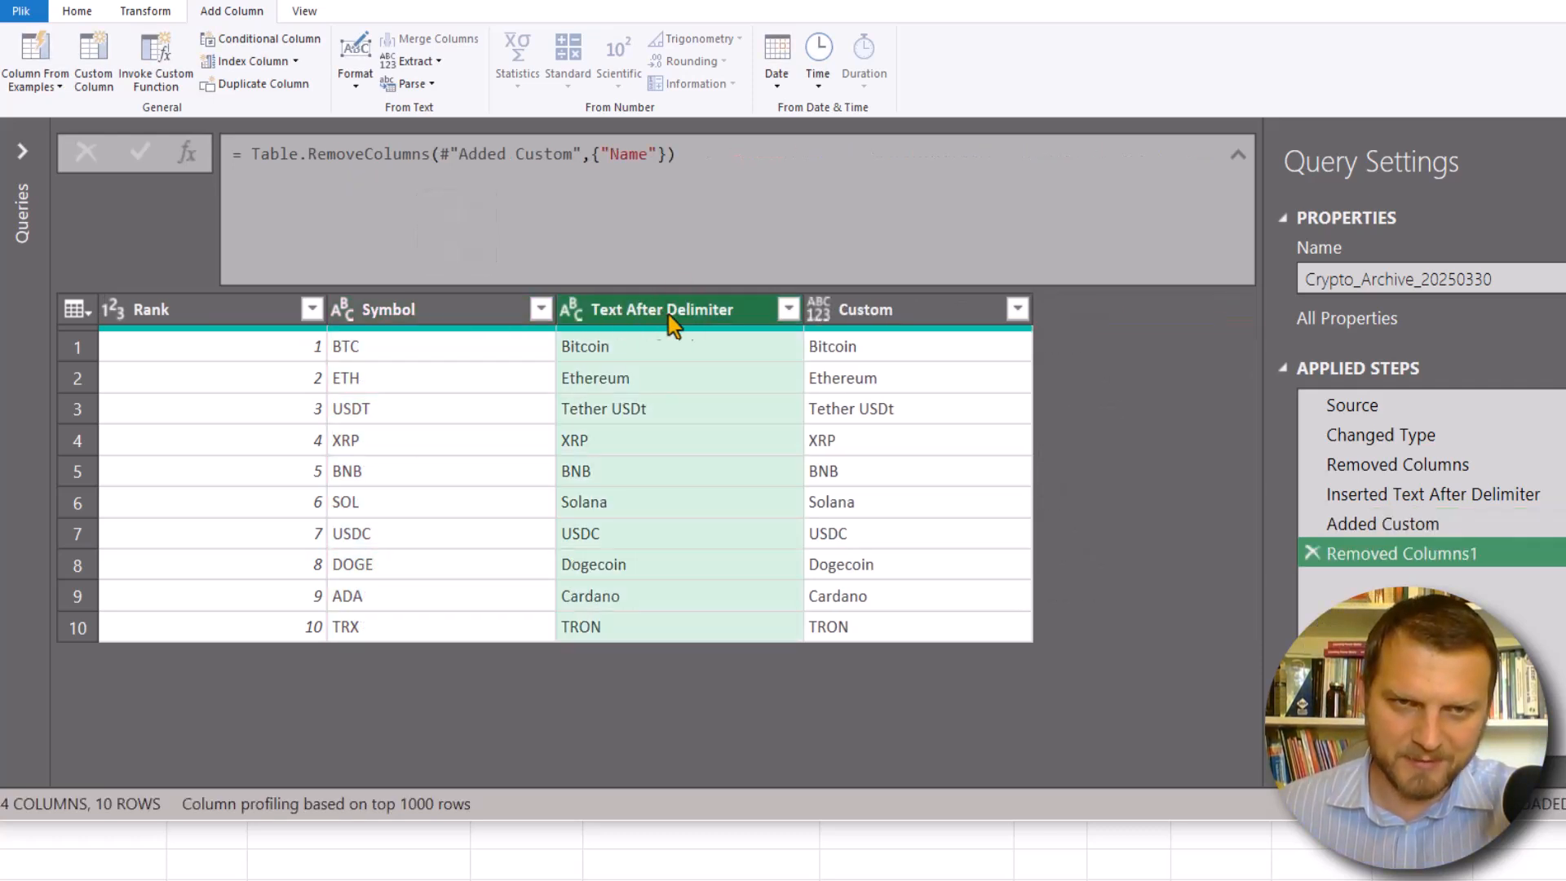
pyautogui.doubleClick(679, 315)
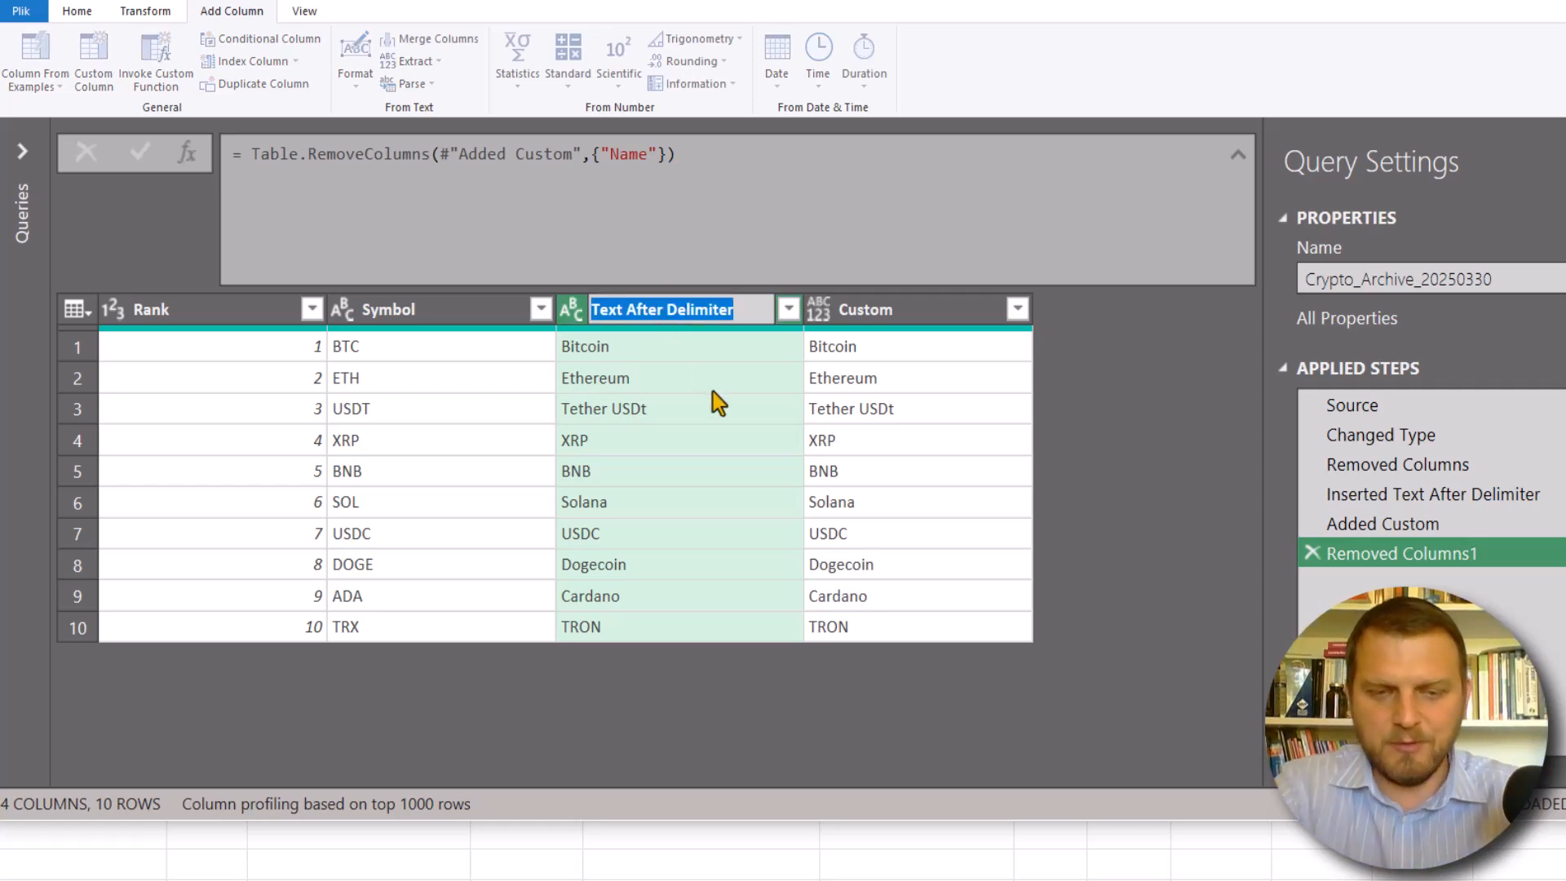
pyautogui.write('Name')
pyautogui.press('Return')
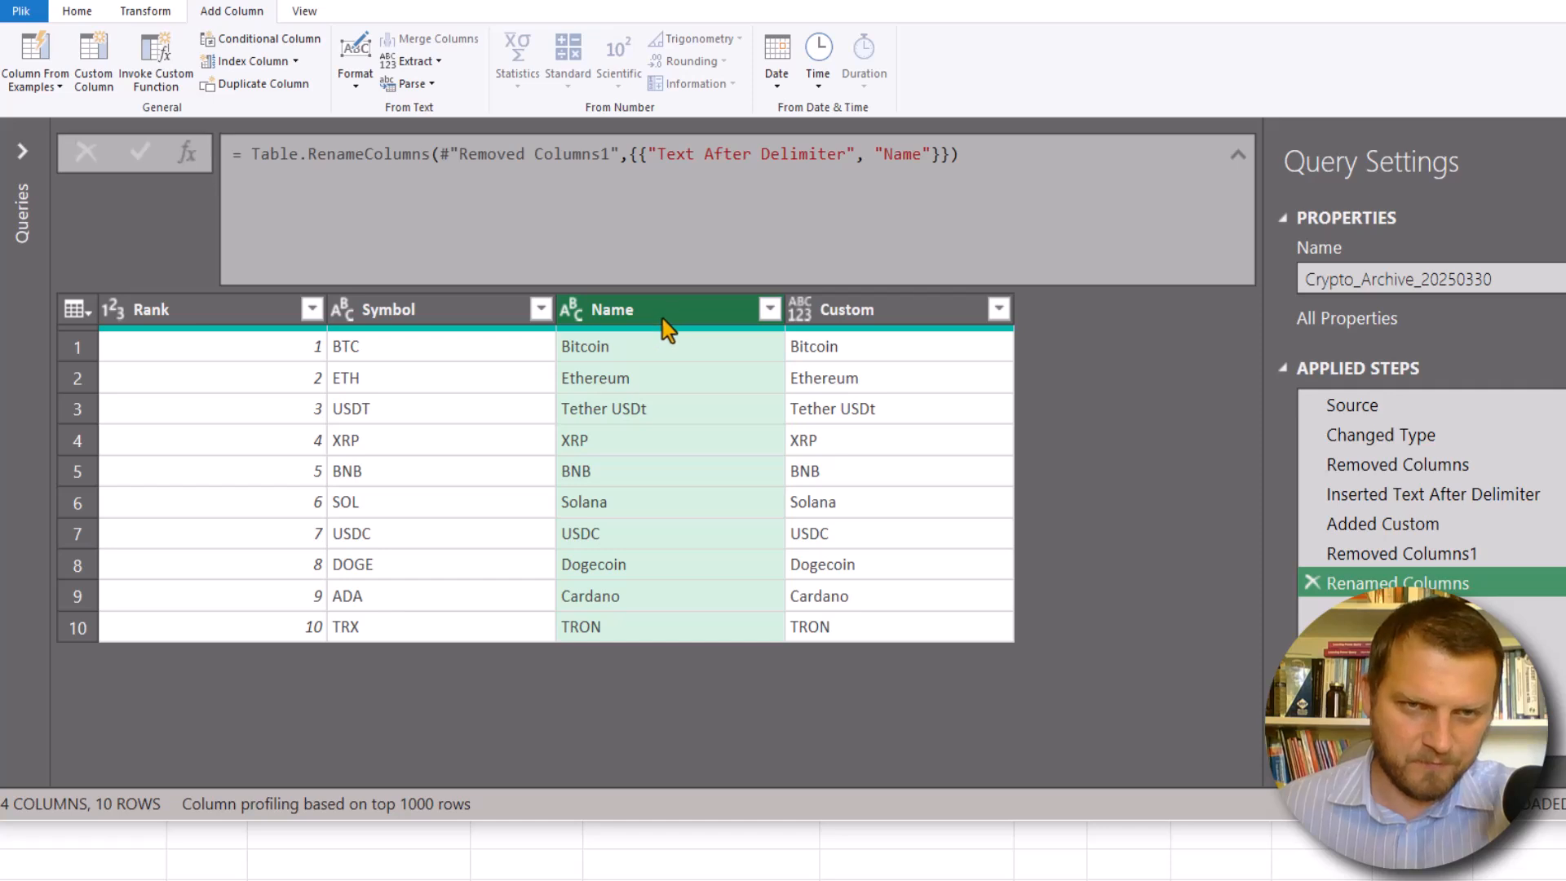
pyautogui.moveTo(669, 316)
pyautogui.mouseDown()
pyautogui.moveTo(496, 321)
pyautogui.moveTo(665, 322)
pyautogui.mouseUp()
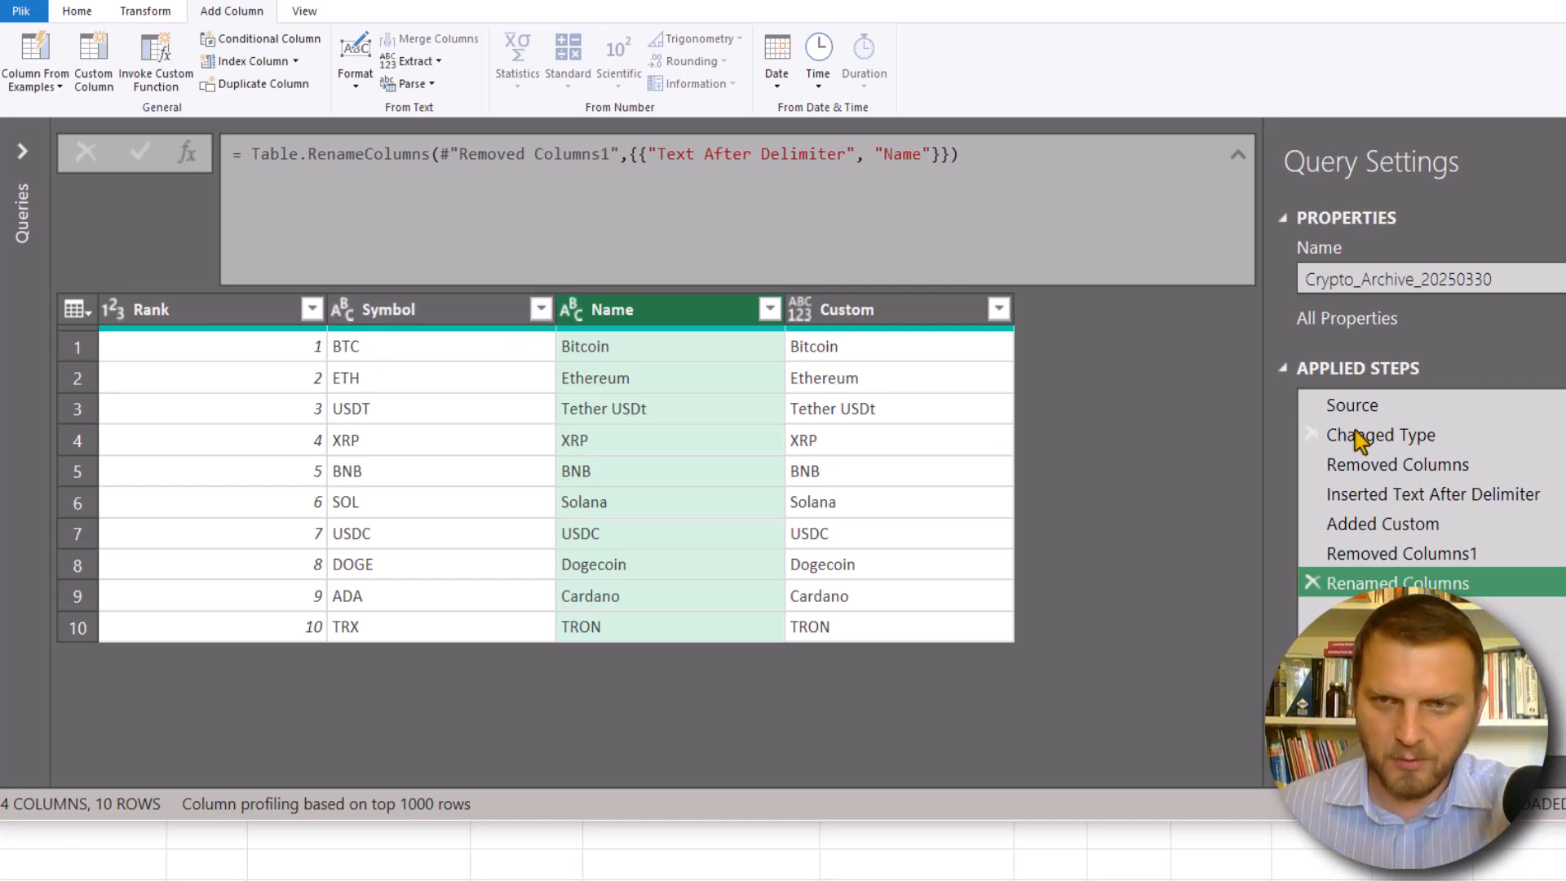
# Step: Delete the first Removed Columns step from the query to restore the dropped columns, and return to the Renamed Columns step
pyautogui.click(1465, 462)
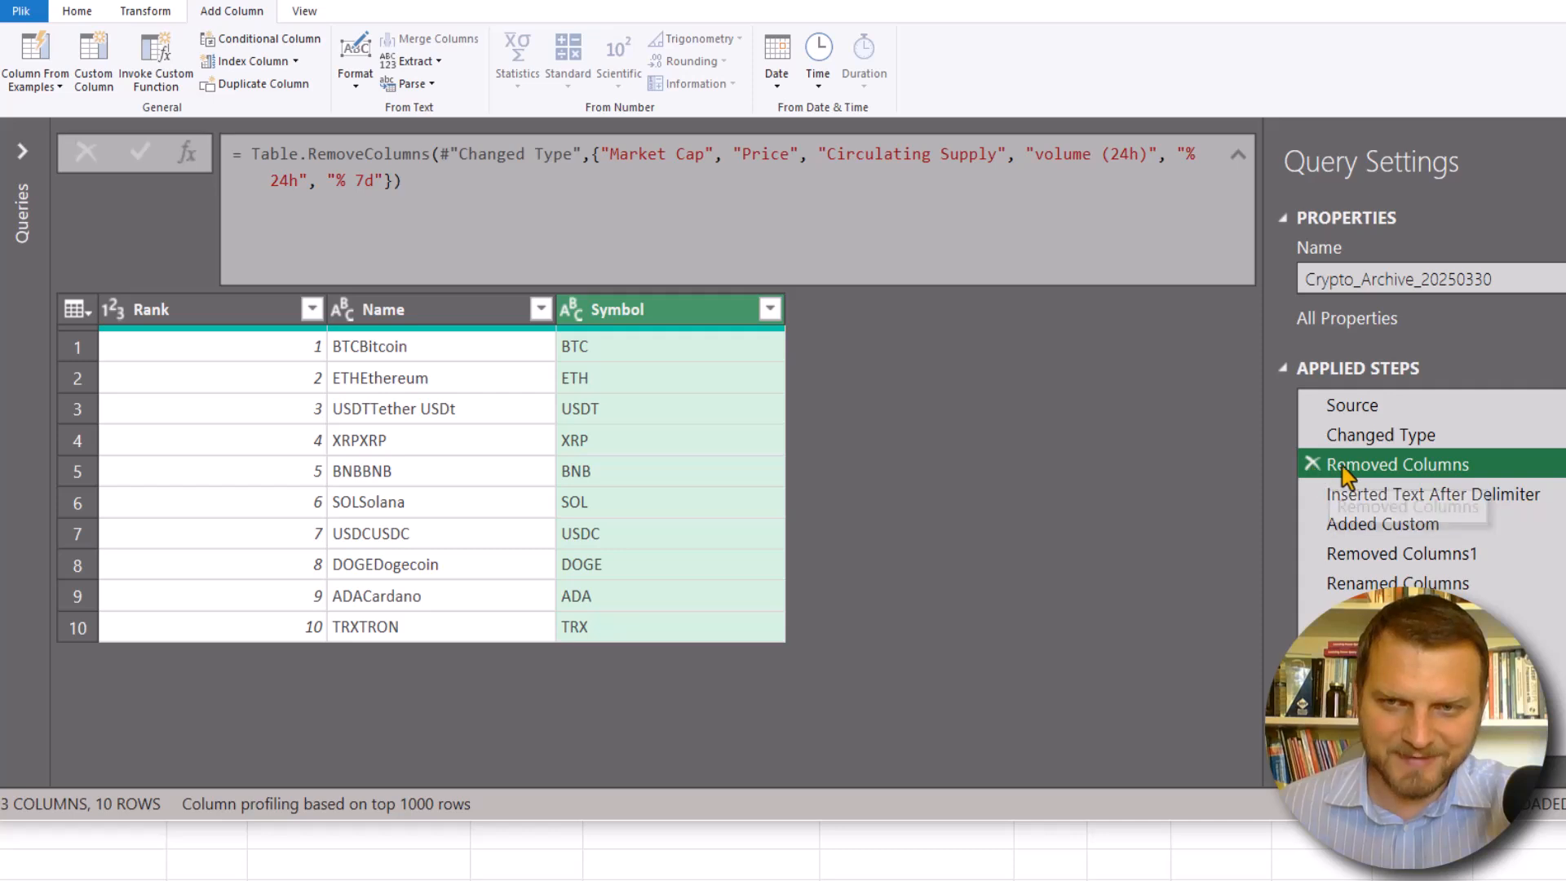
pyautogui.click(1384, 434)
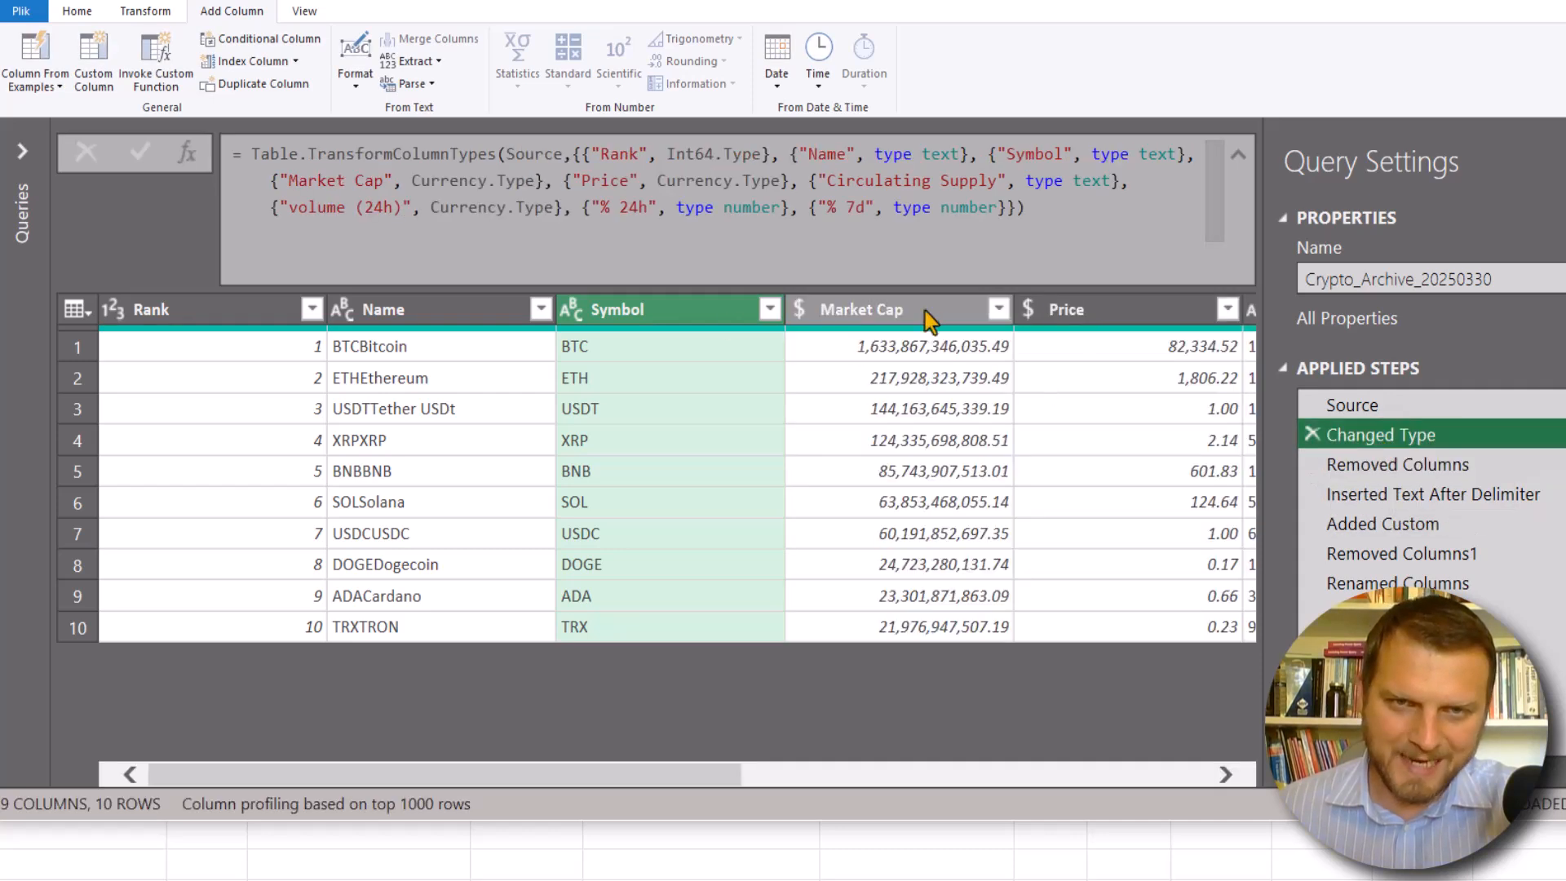
pyautogui.click(1375, 464)
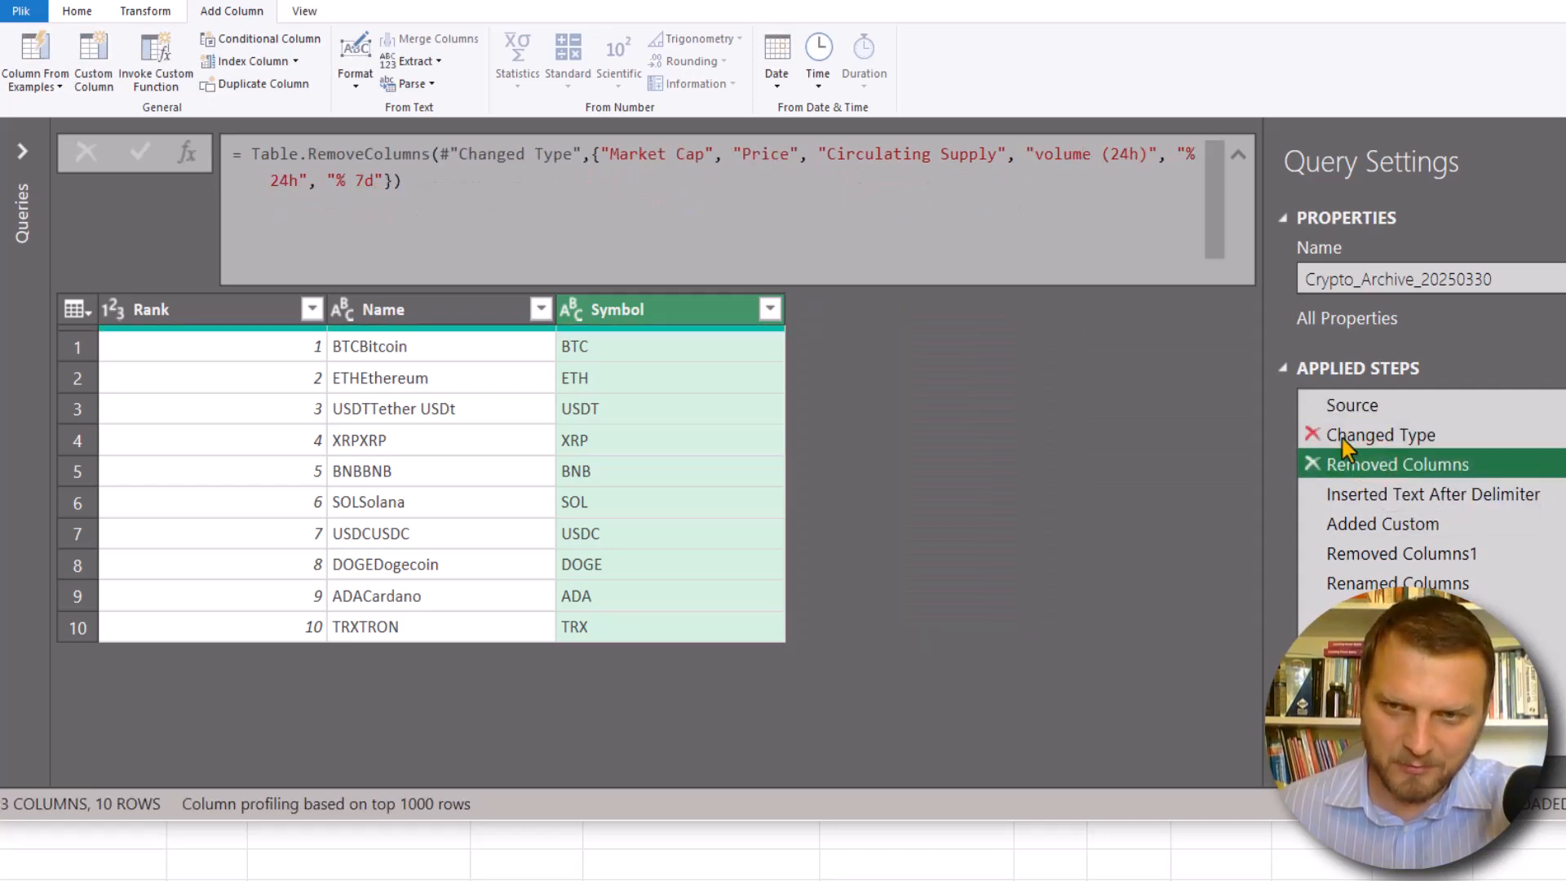
pyautogui.click(1311, 464)
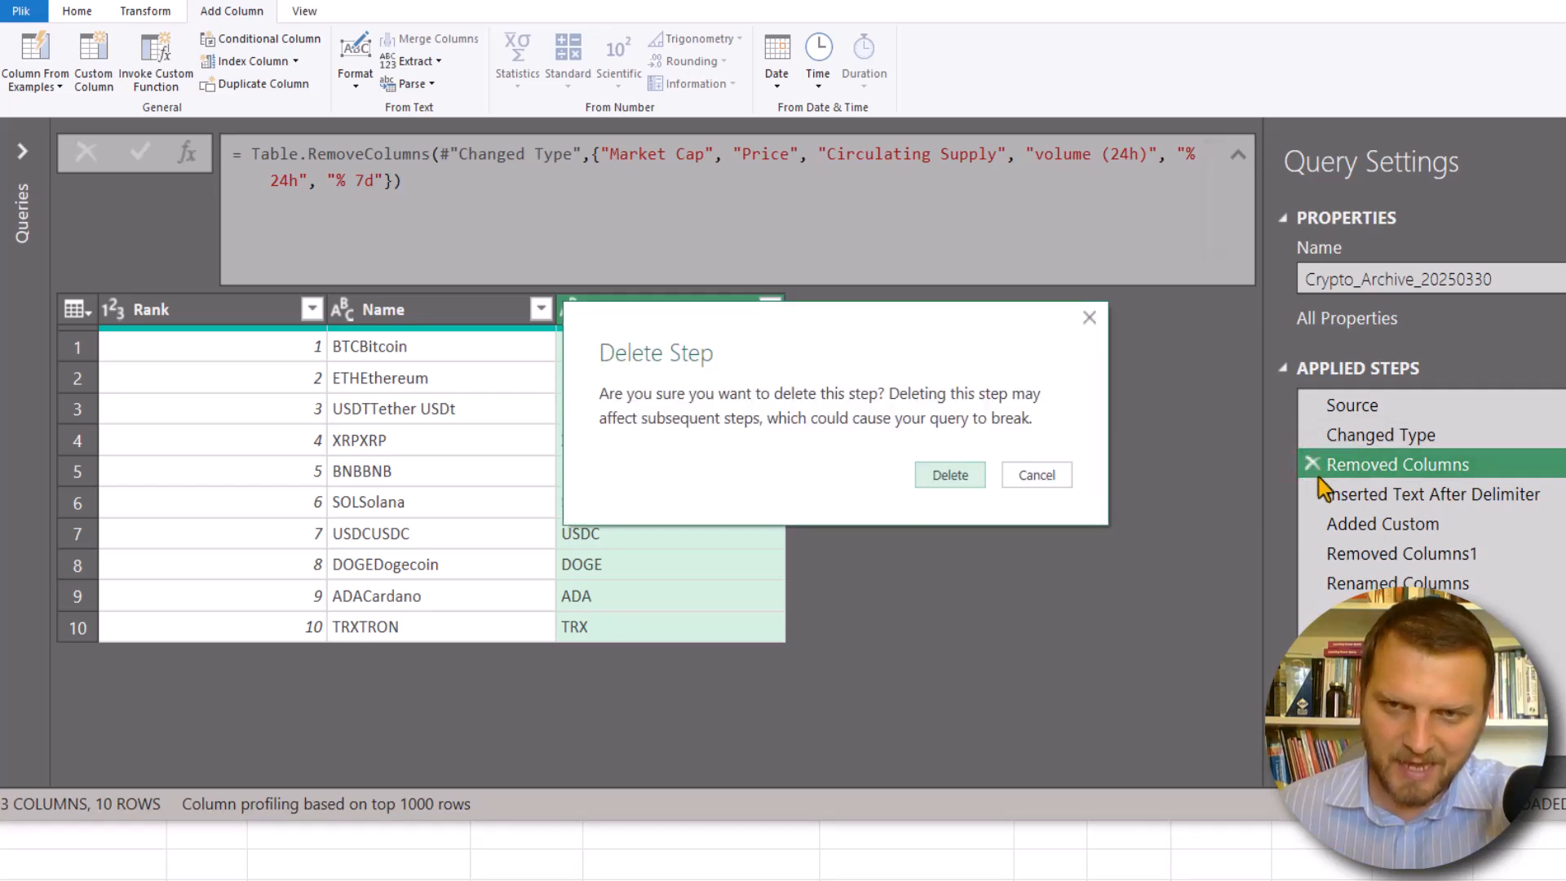
pyautogui.click(938, 475)
pyautogui.click(1387, 555)
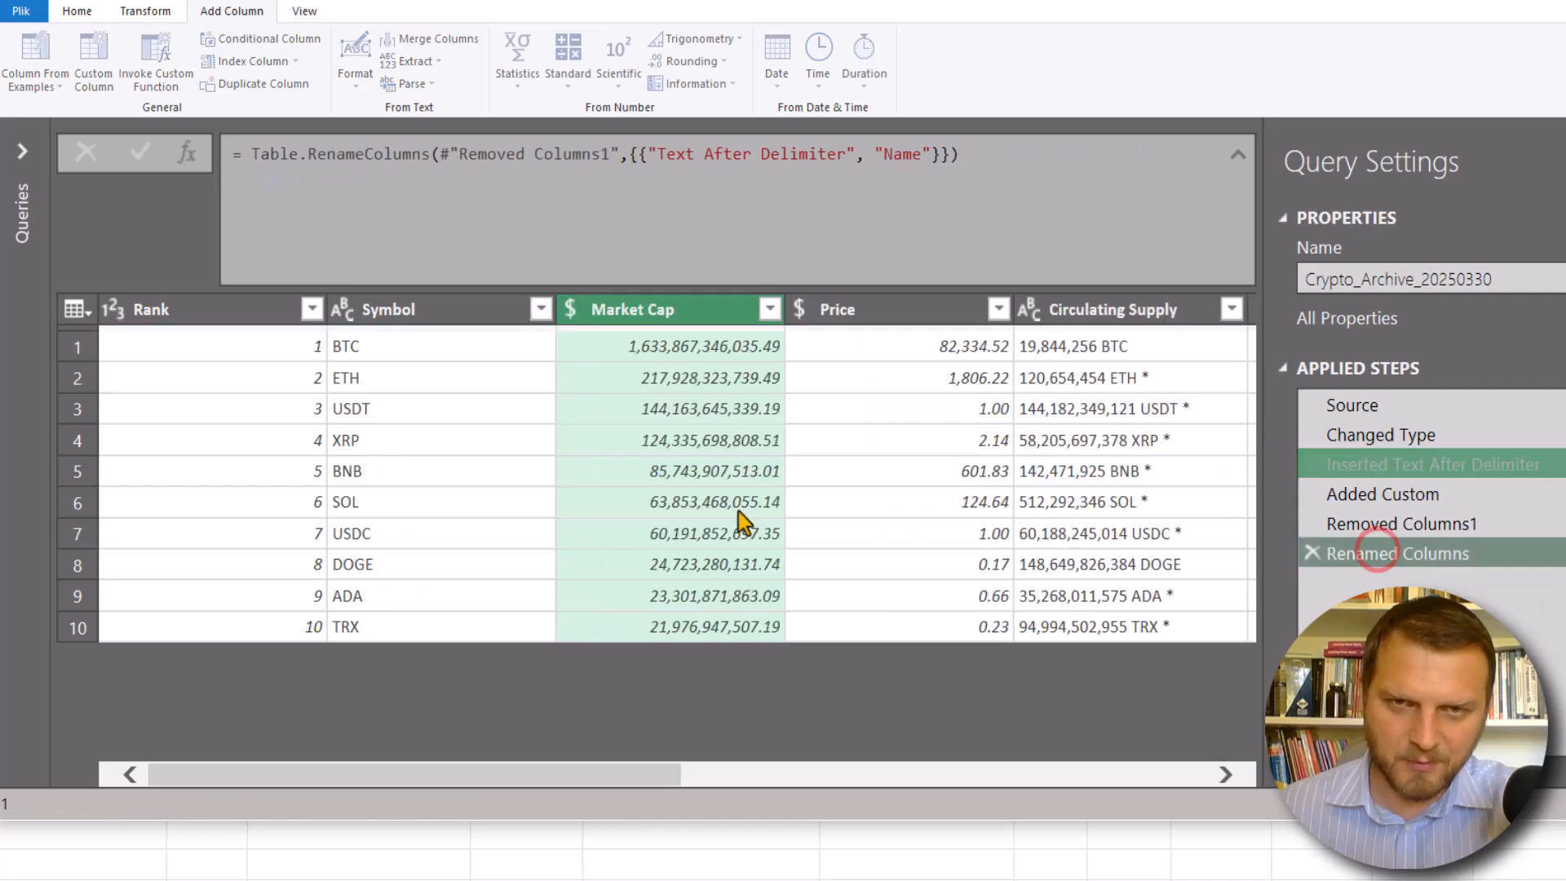
# Step: Move the cleaned Name column between the Rank and Symbol columns
pyautogui.moveTo(501, 776); pyautogui.dragTo(1100, 775)
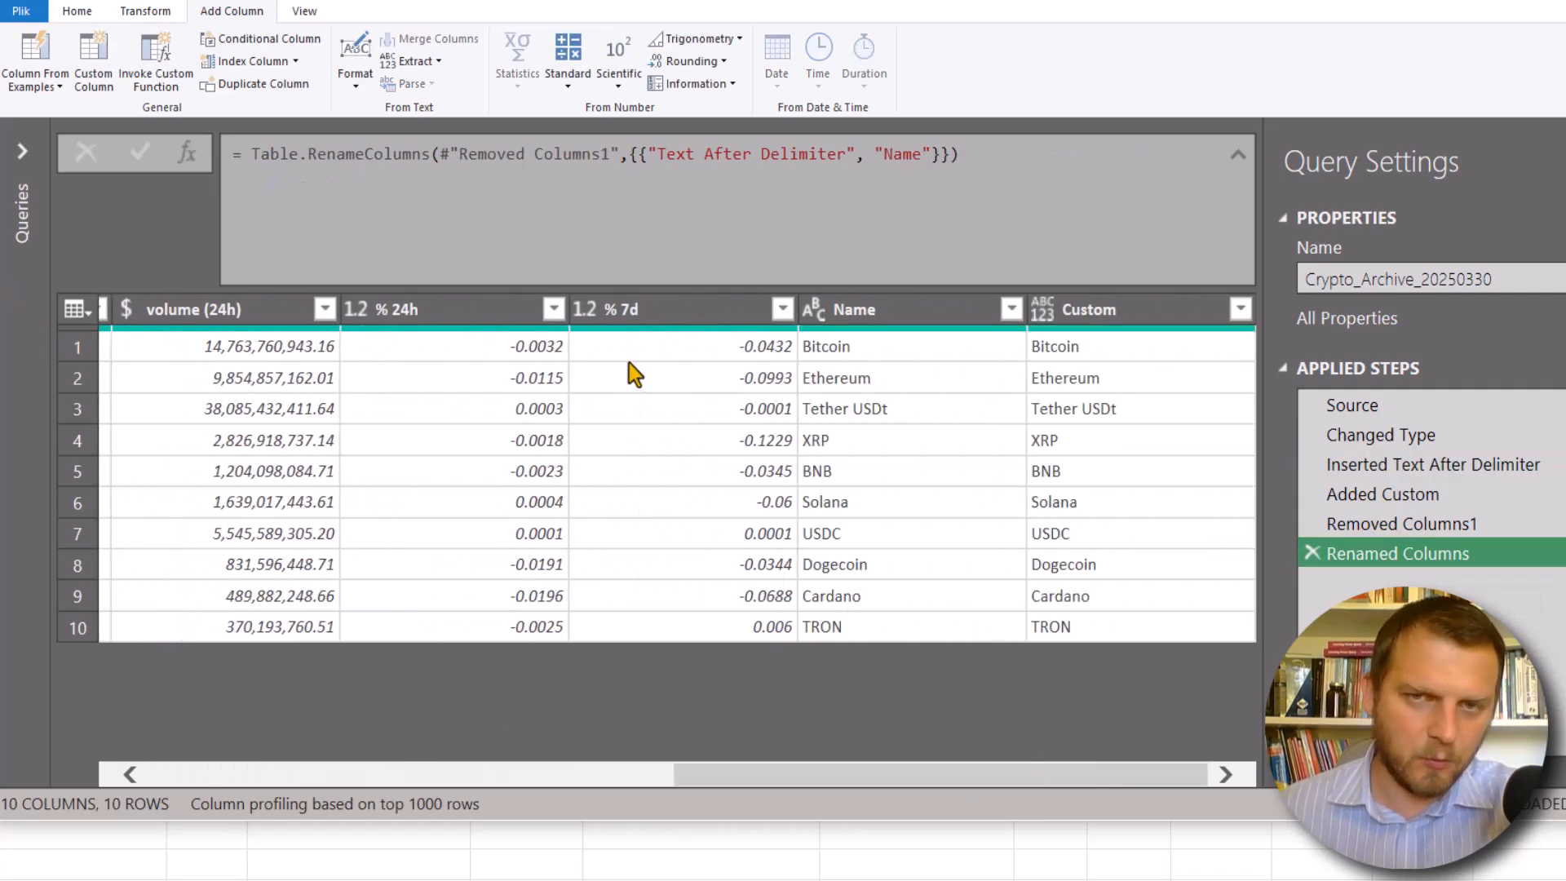
pyautogui.click(924, 311)
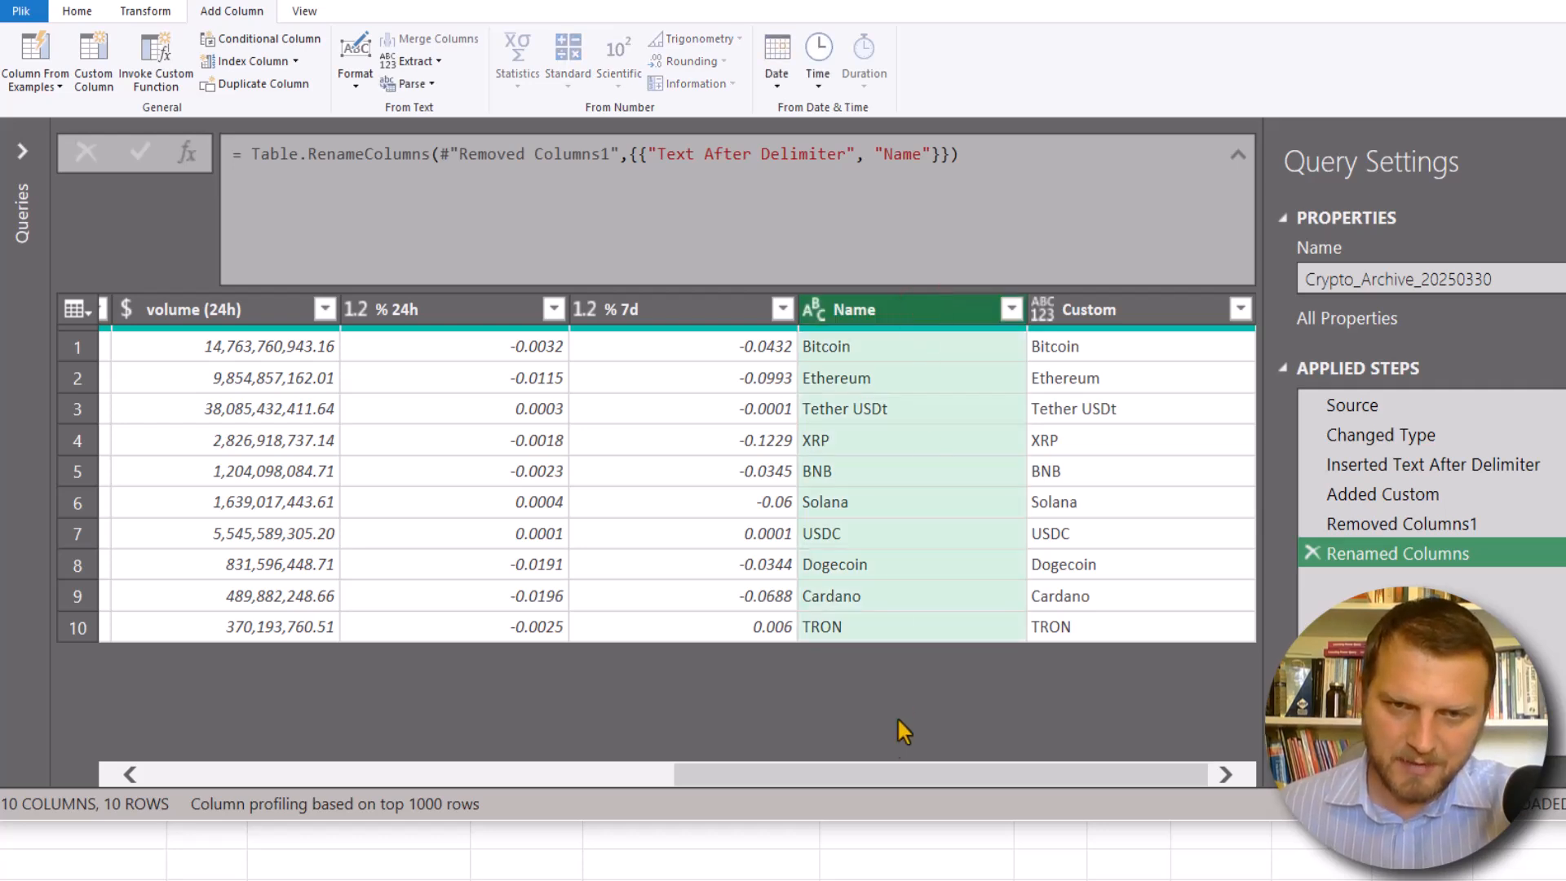
pyautogui.moveTo(901, 307); pyautogui.dragTo(343, 323)
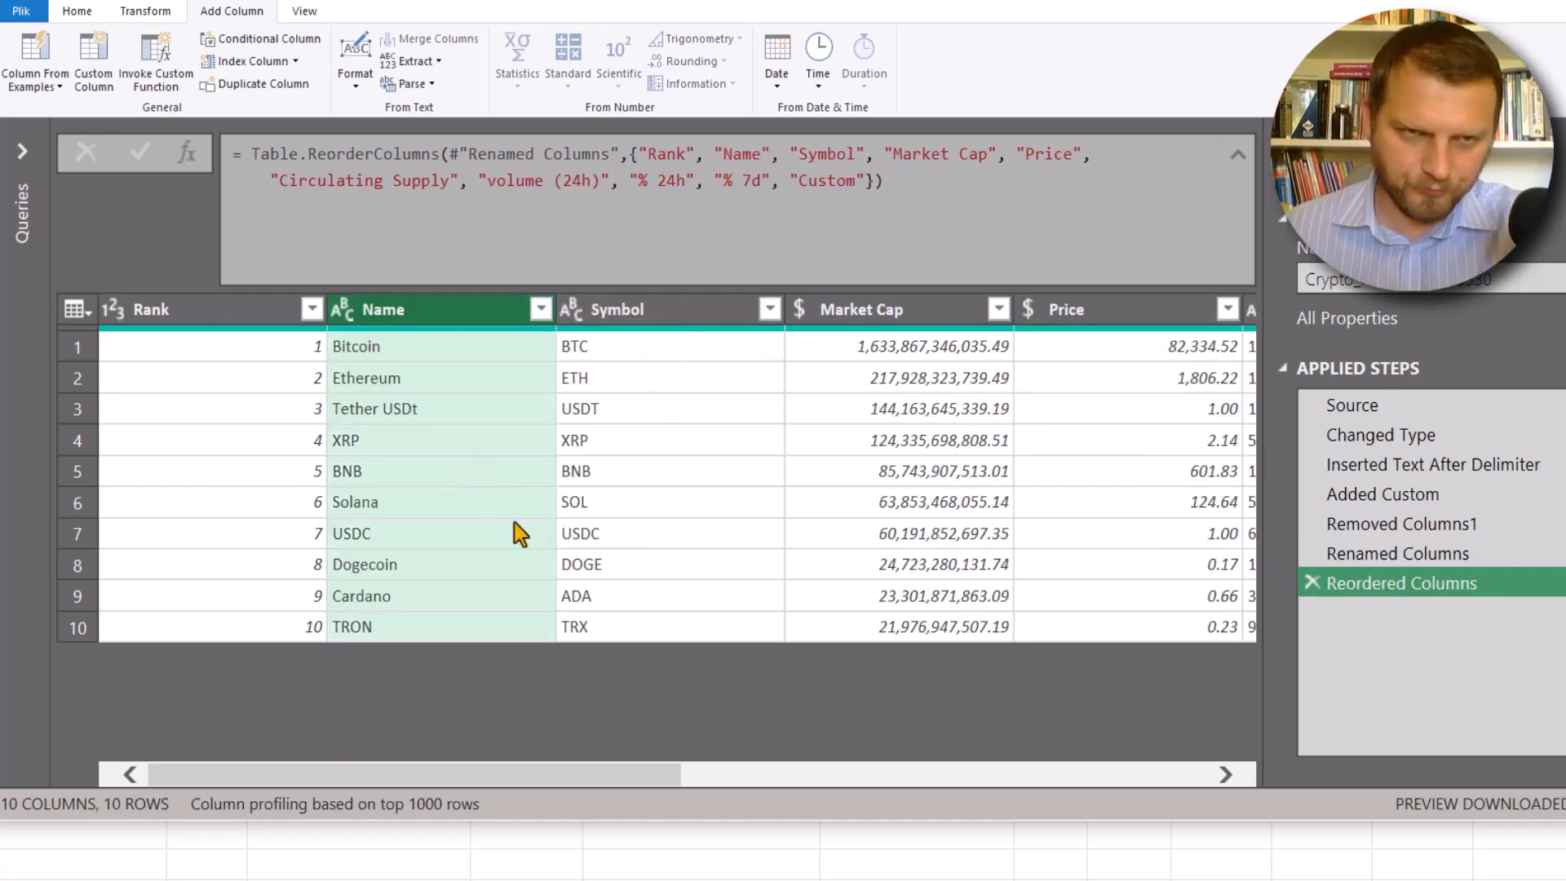
# Step: Transform the Circulating Supply column to keep only the text before a space delimiter
pyautogui.moveTo(387, 775); pyautogui.dragTo(804, 776)
pyautogui.click(433, 312)
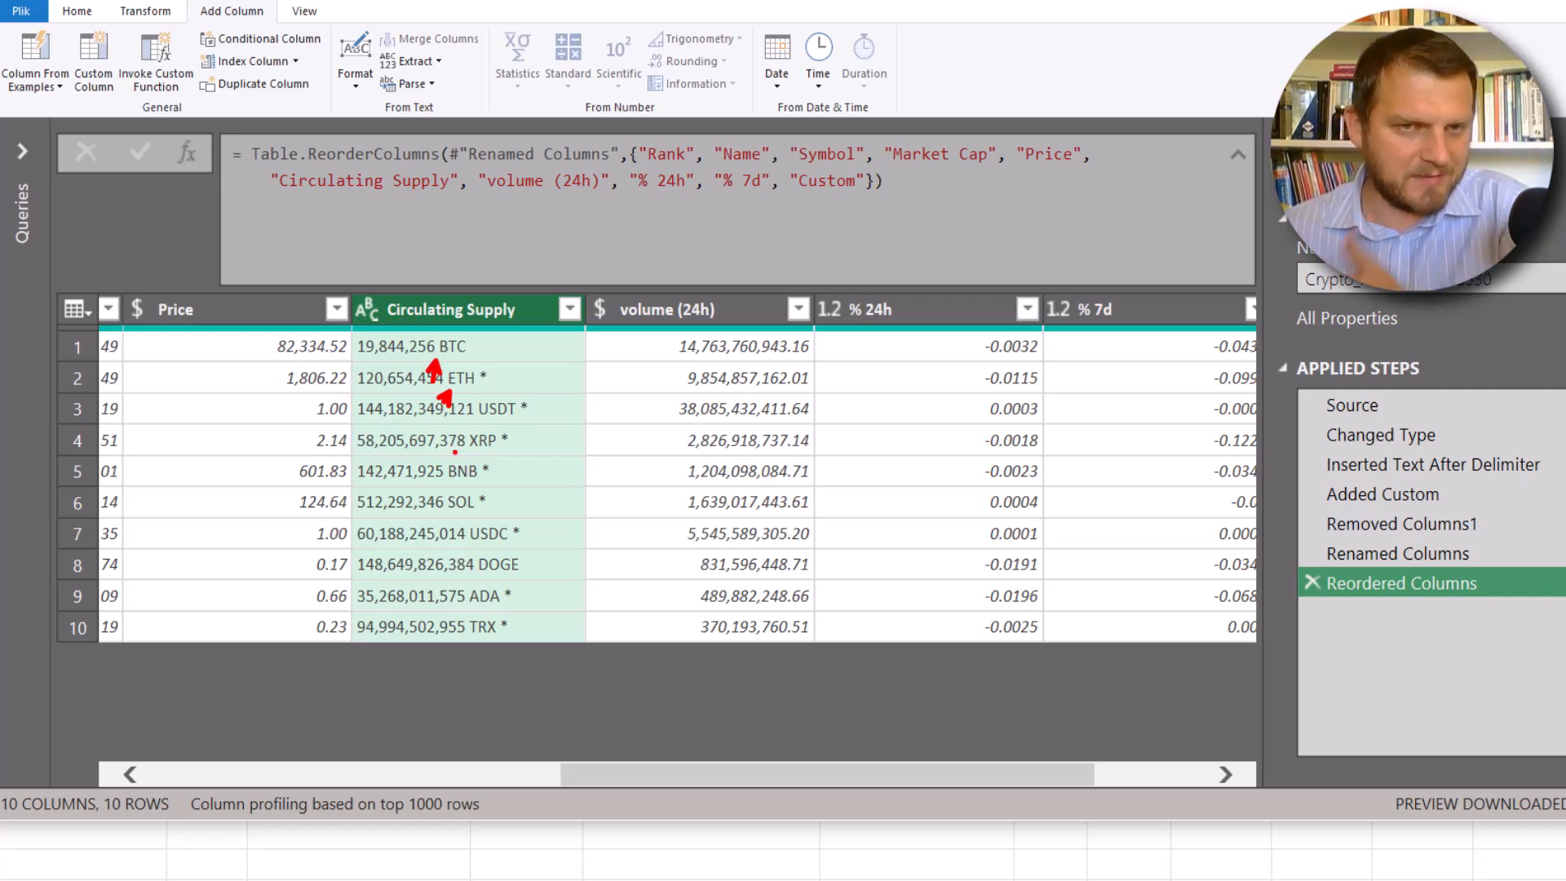
pyautogui.click(152, 12)
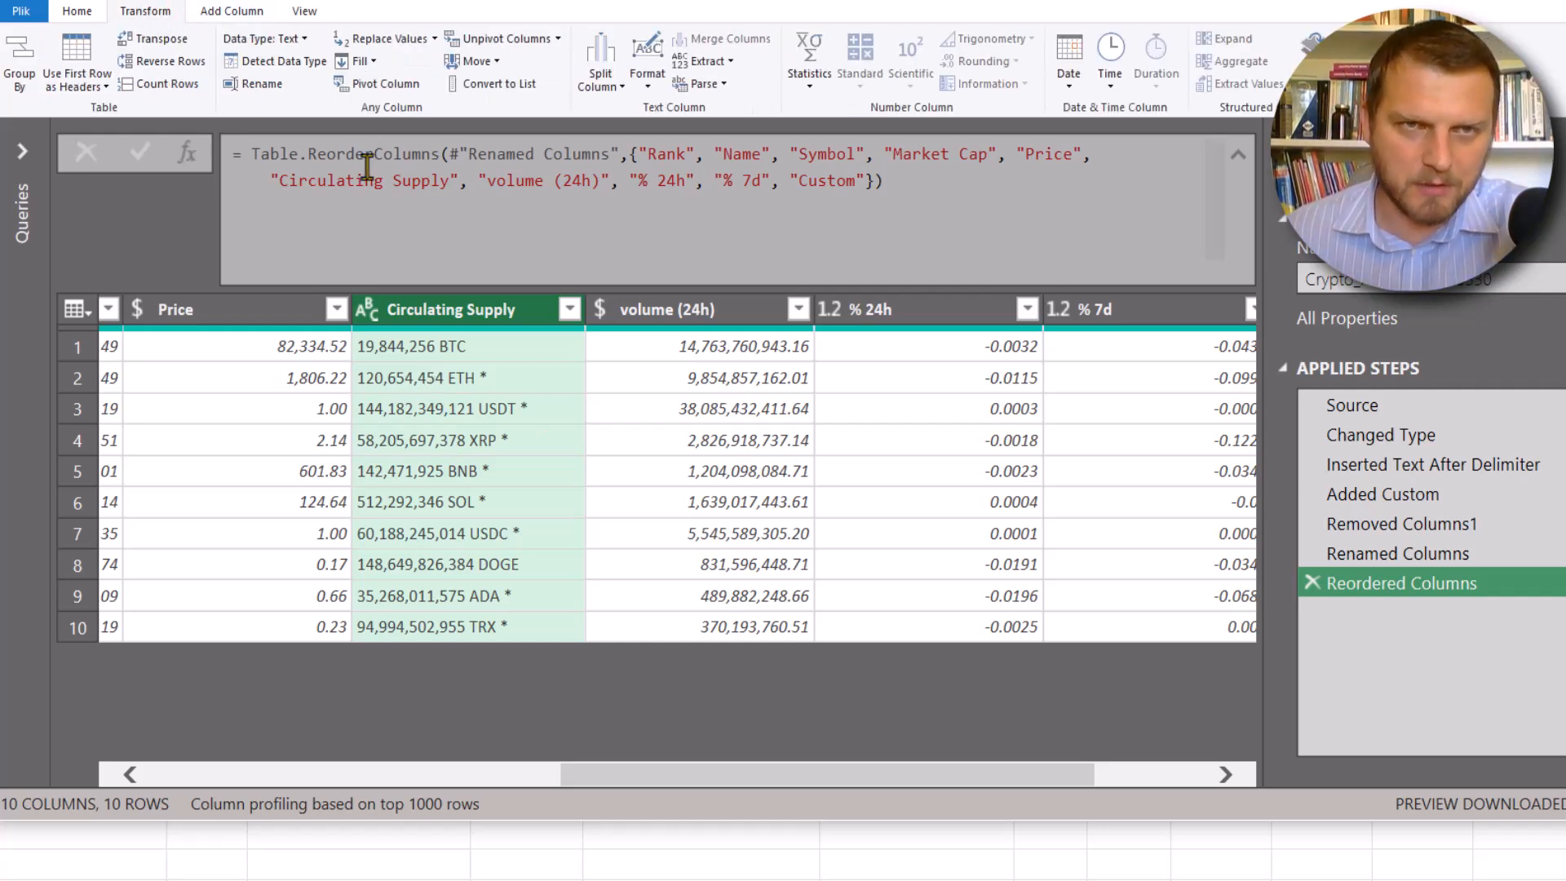
pyautogui.click(723, 62)
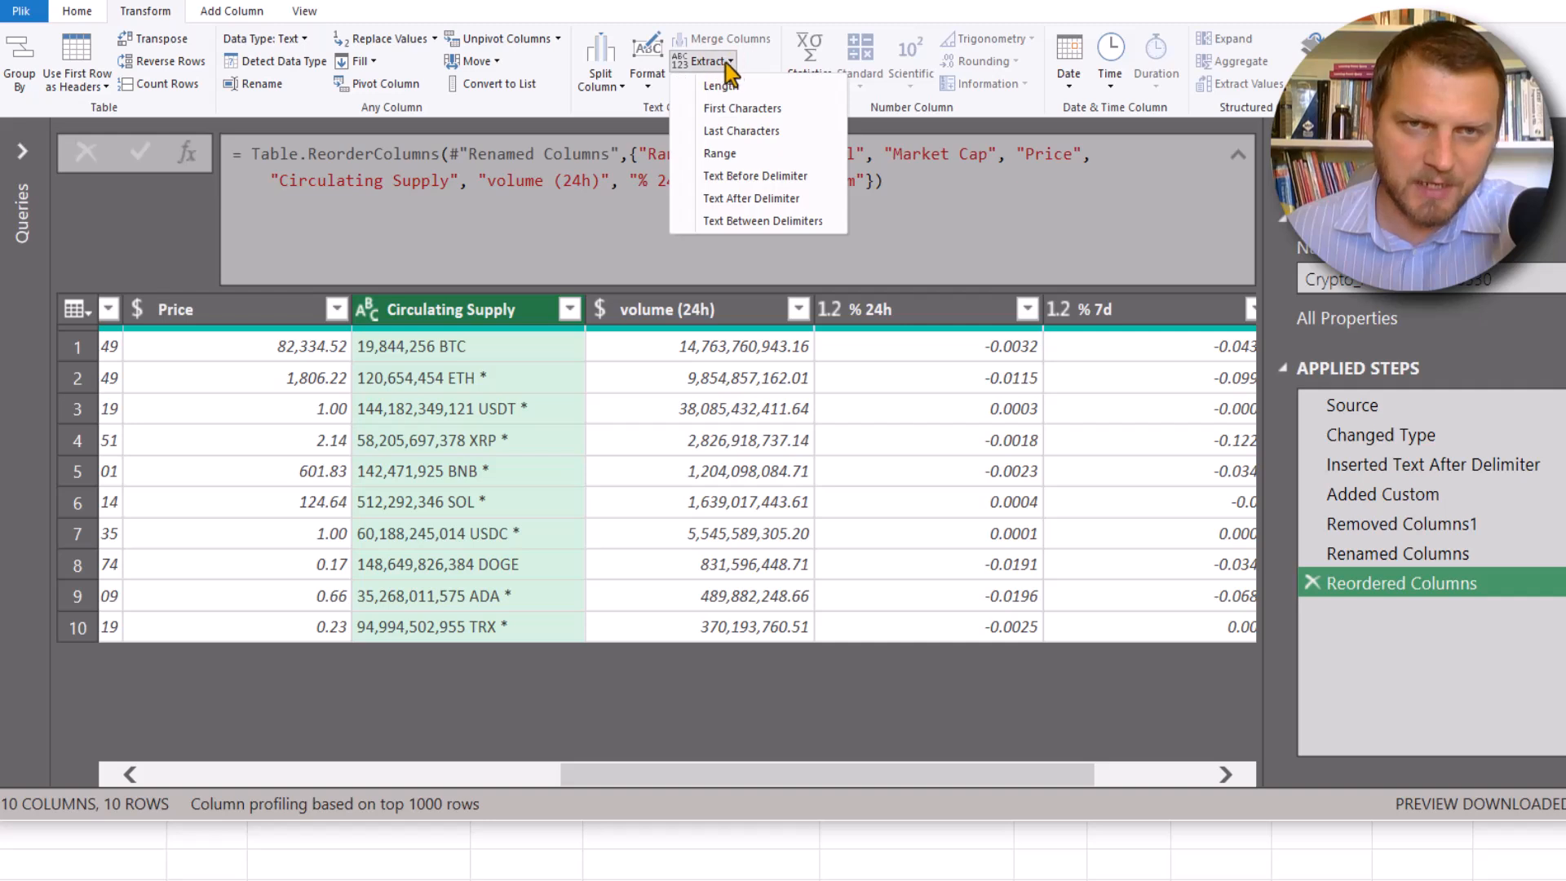
pyautogui.click(786, 175)
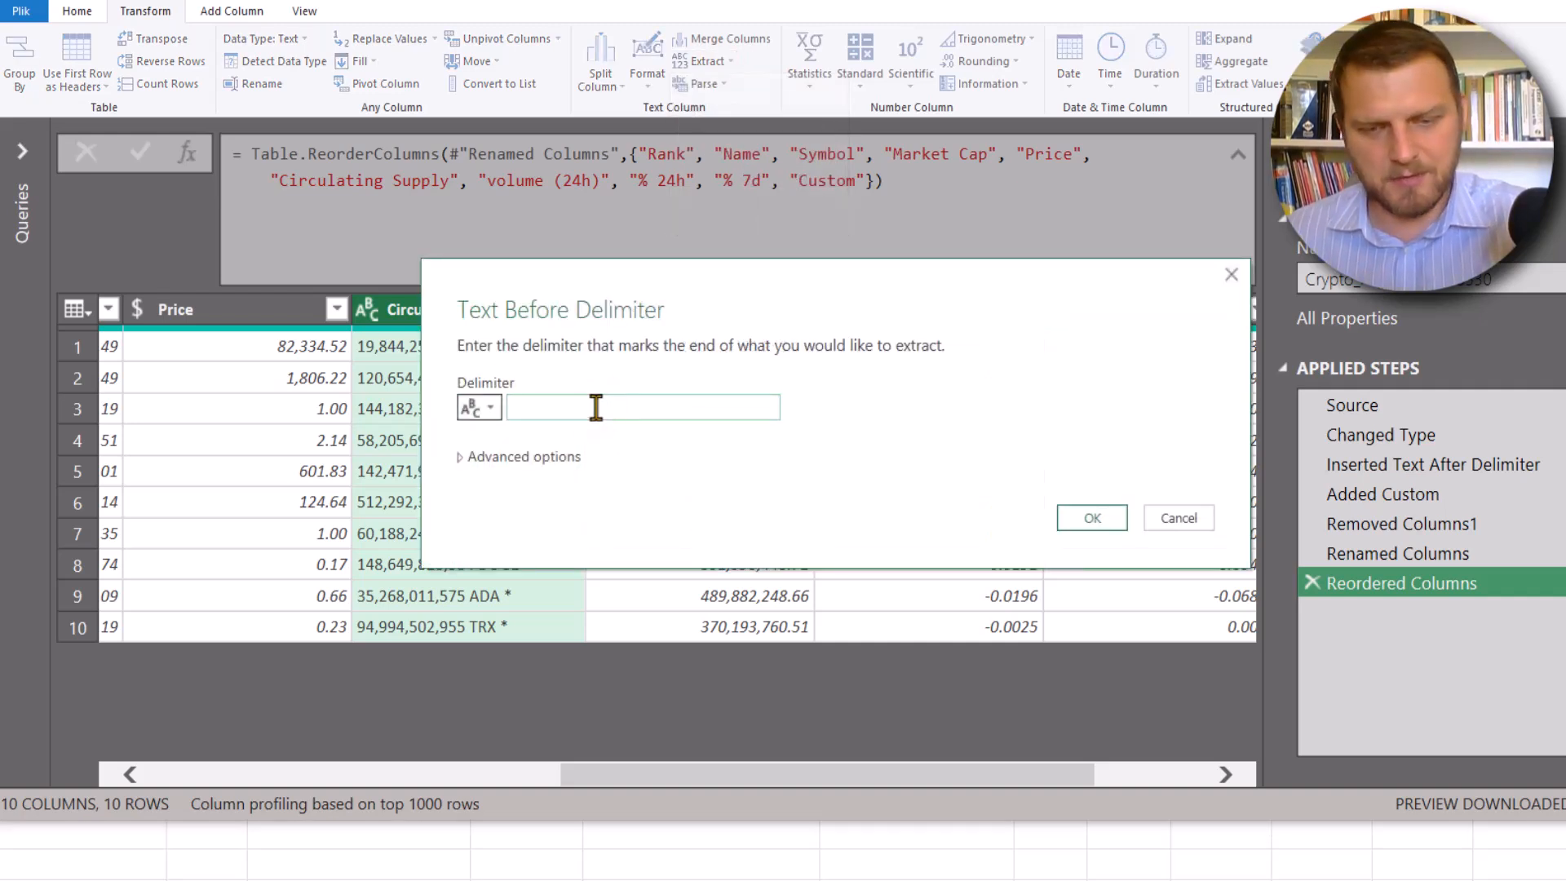
pyautogui.click(1092, 517)
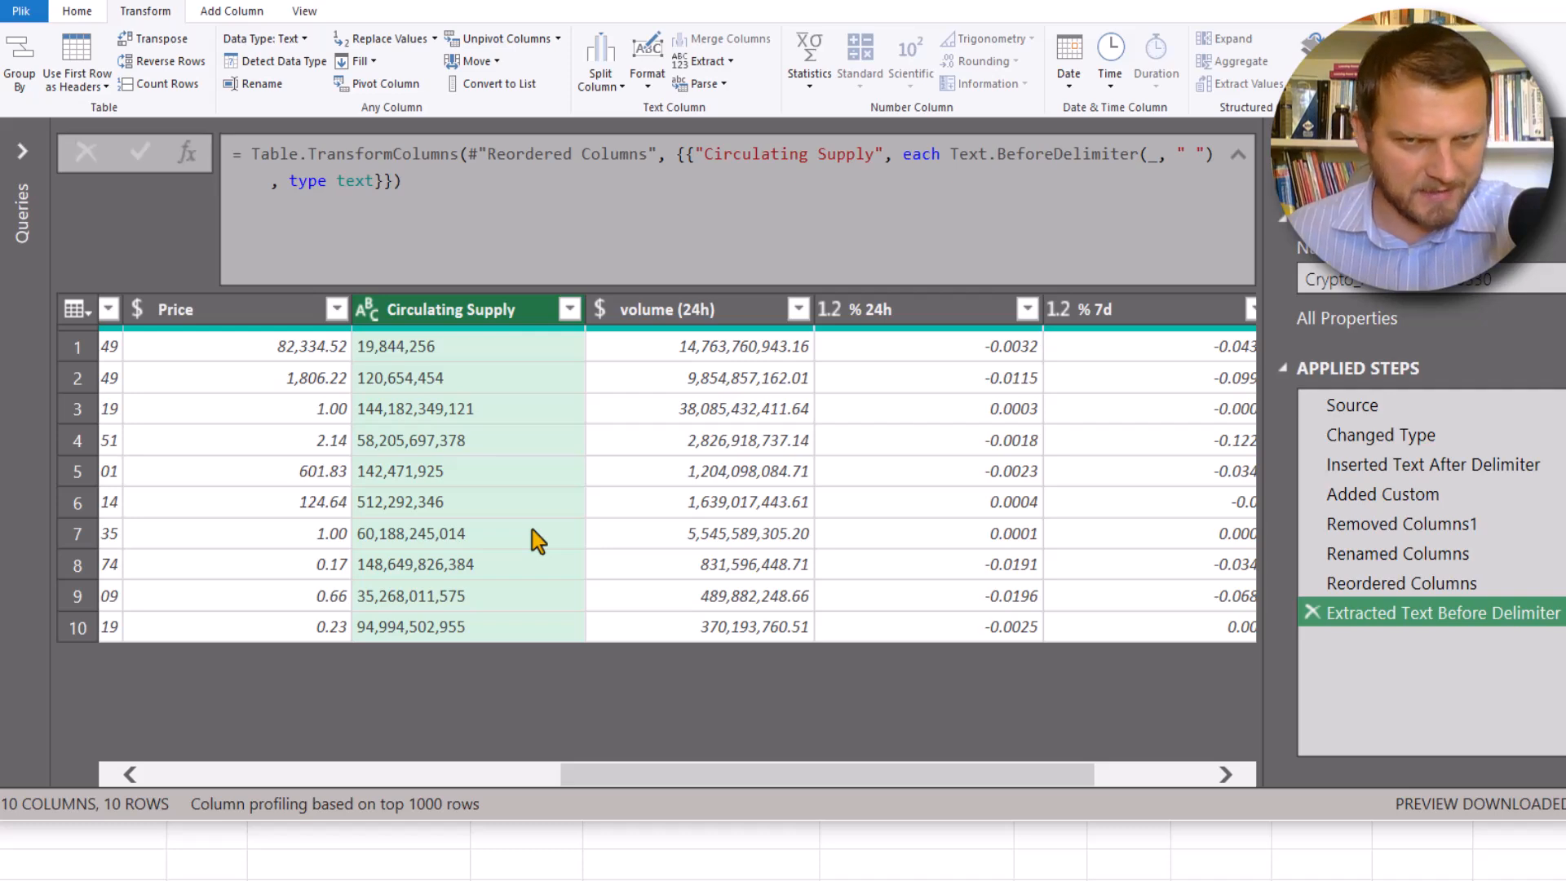
pyautogui.moveTo(986, 782); pyautogui.dragTo(314, 772)
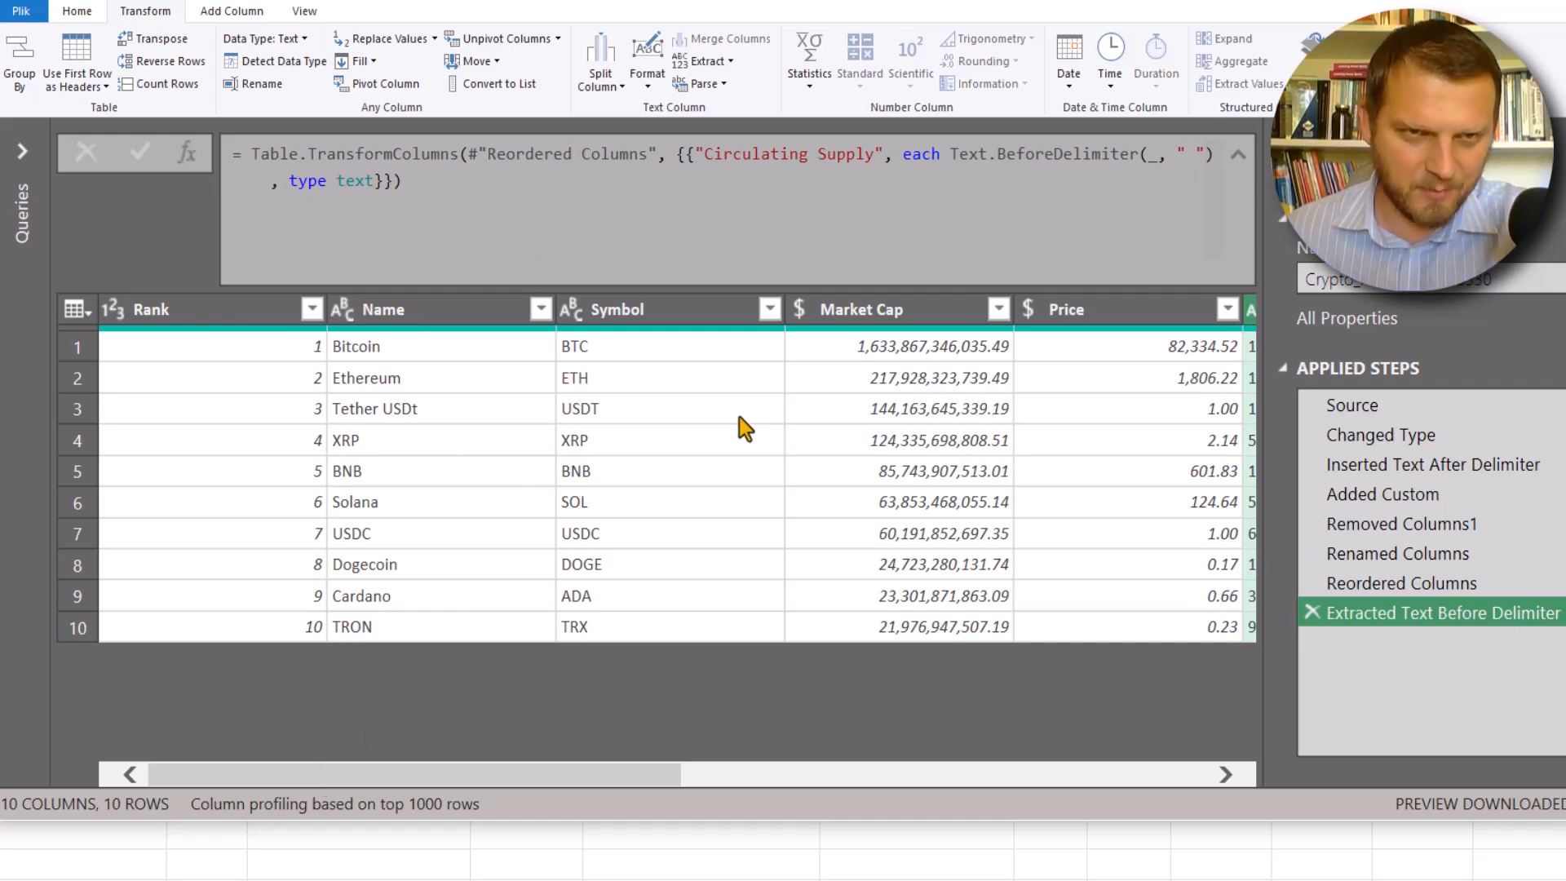
pyautogui.click(444, 308)
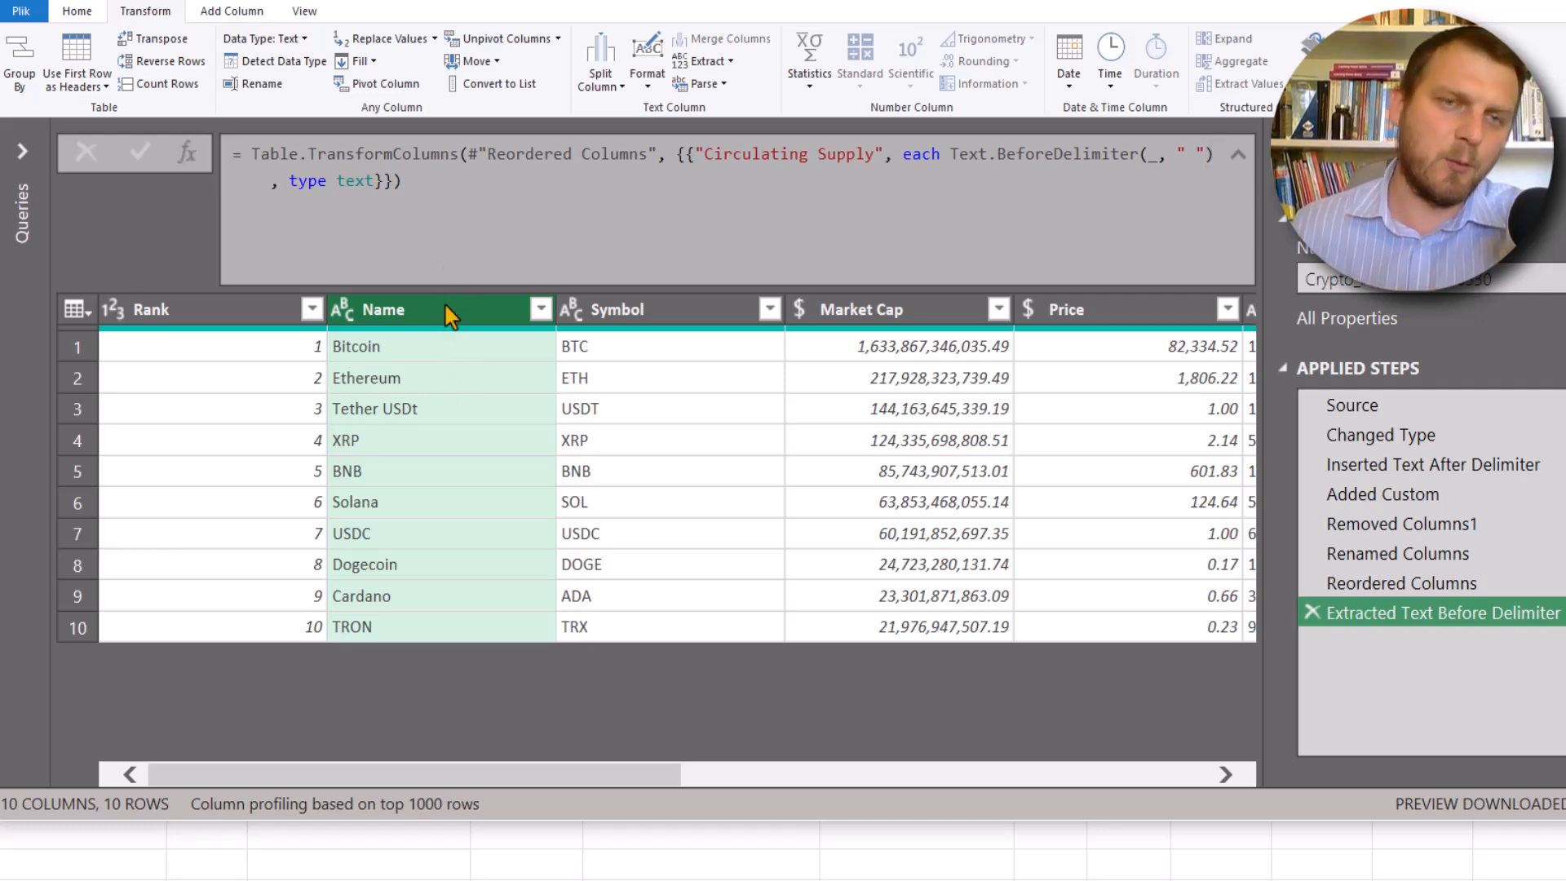
pyautogui.click(663, 303)
pyautogui.click(454, 309)
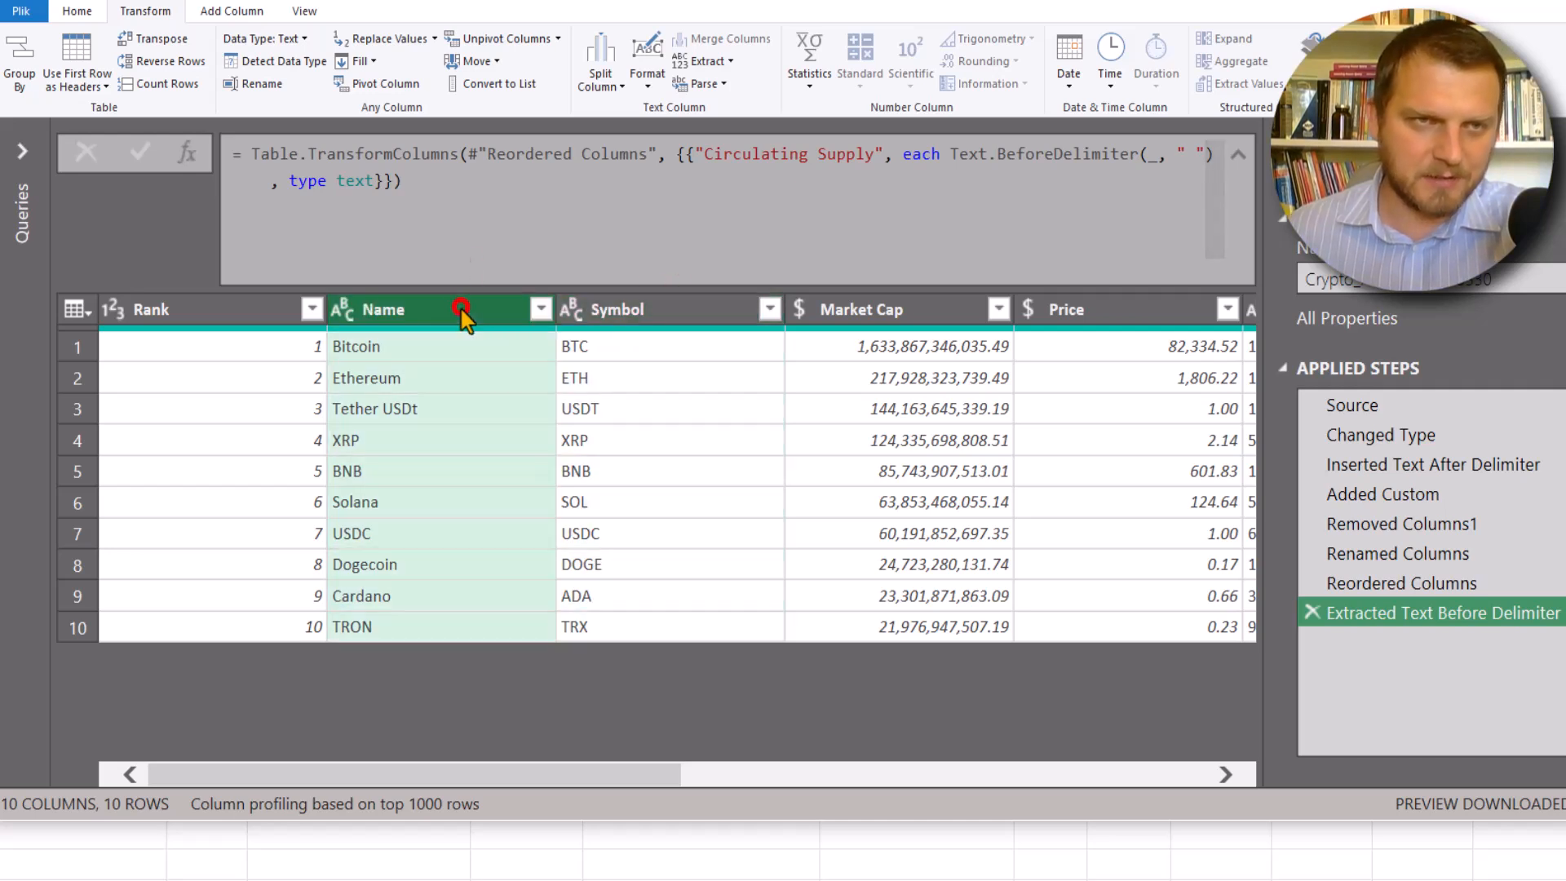
# Step: Close the query editor and load the result as a table into the existing Excel worksheet at cell A13
pyautogui.click(69, 13)
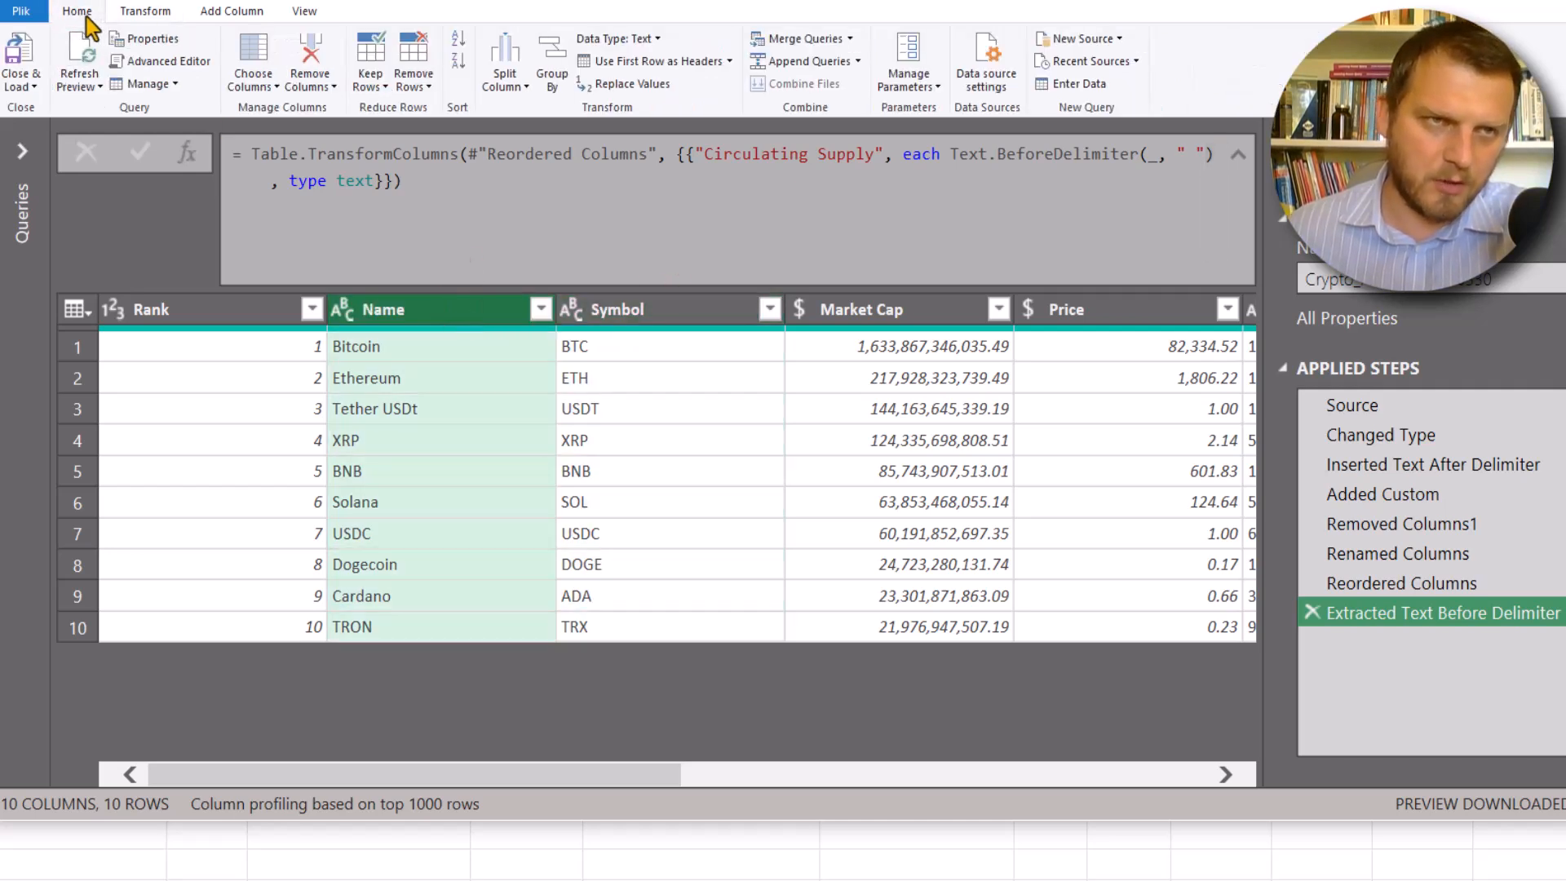
pyautogui.click(33, 88)
pyautogui.click(76, 129)
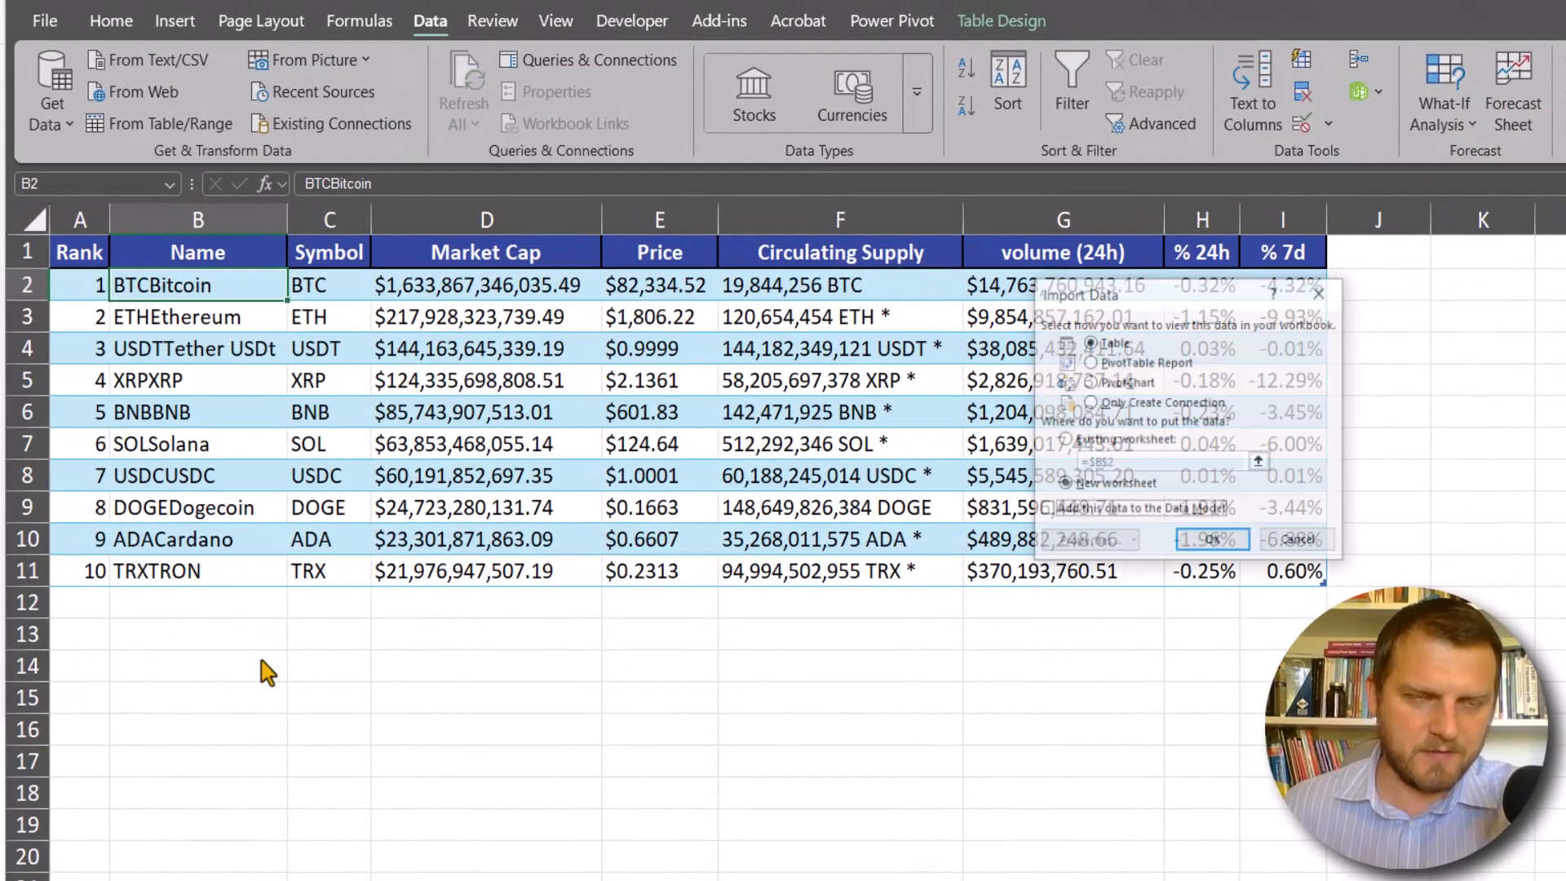
pyautogui.click(1093, 440)
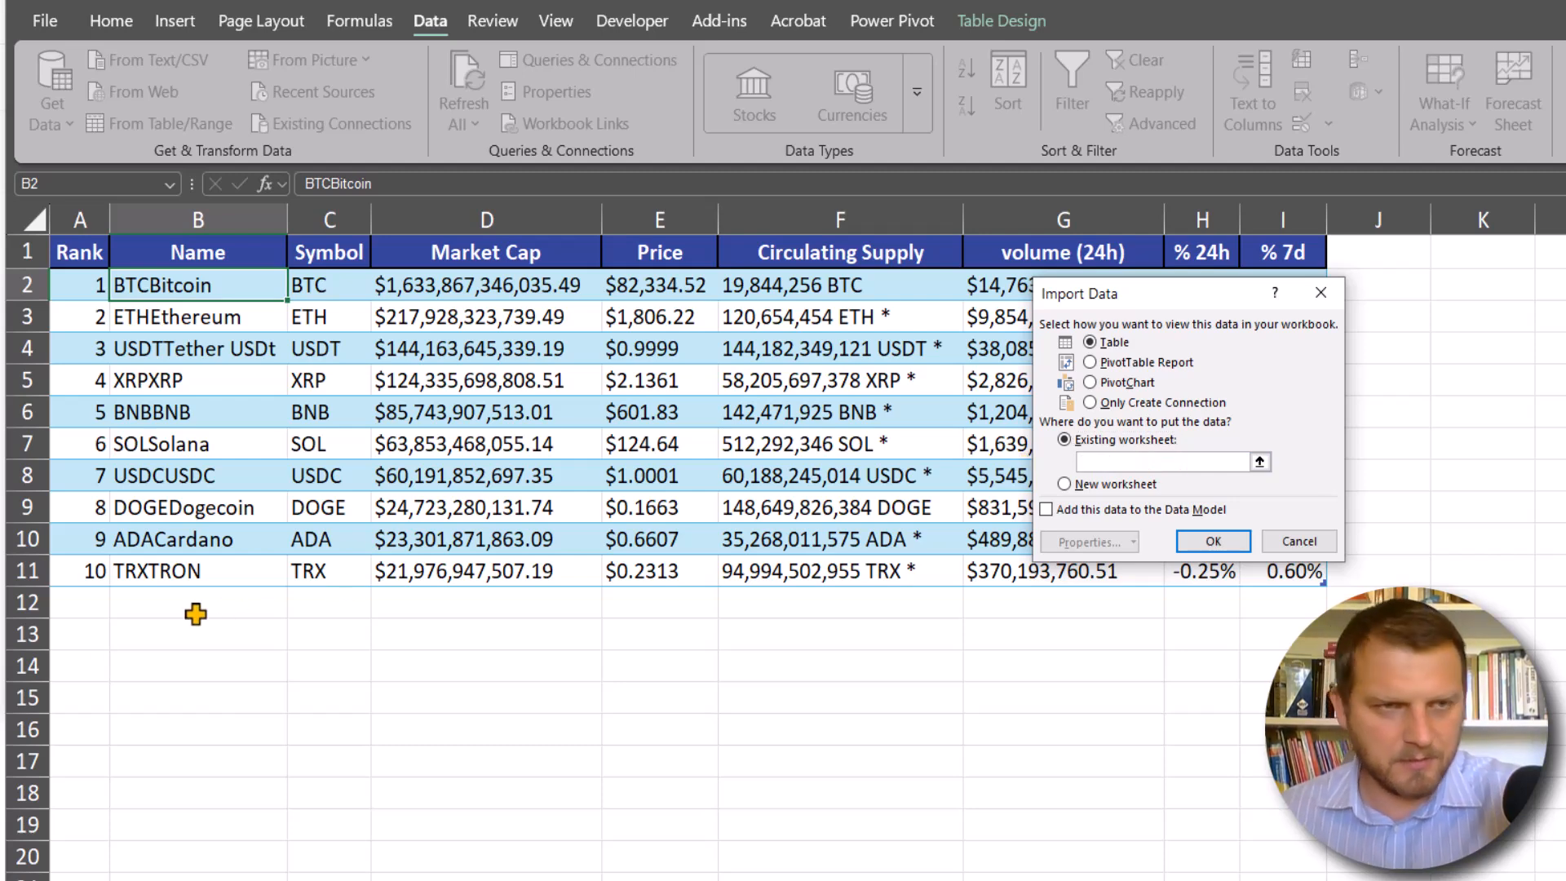
pyautogui.click(82, 634)
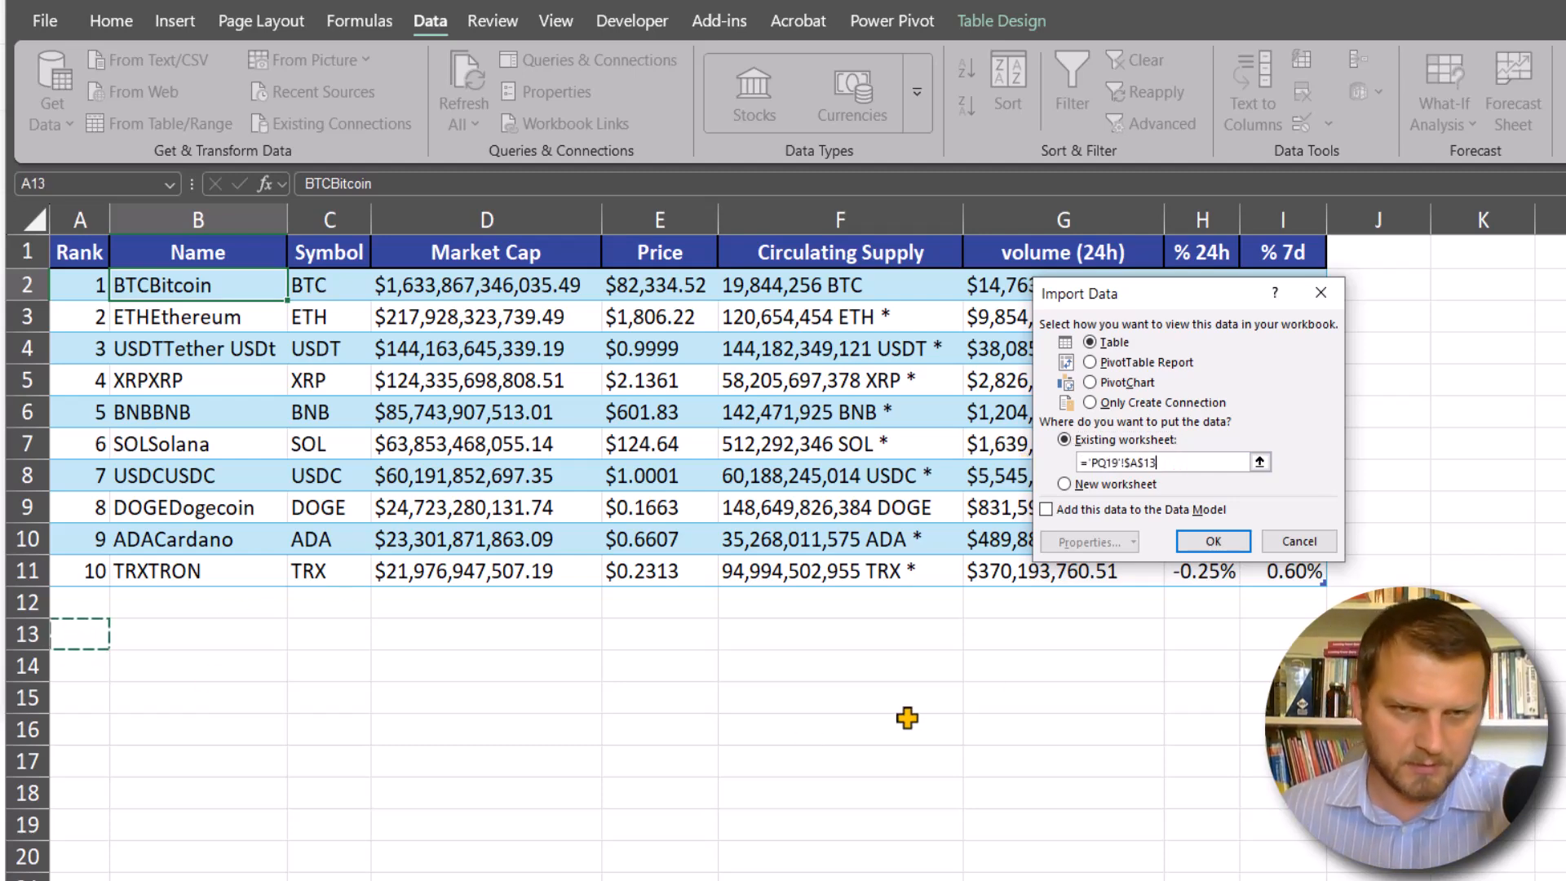
pyautogui.click(1211, 542)
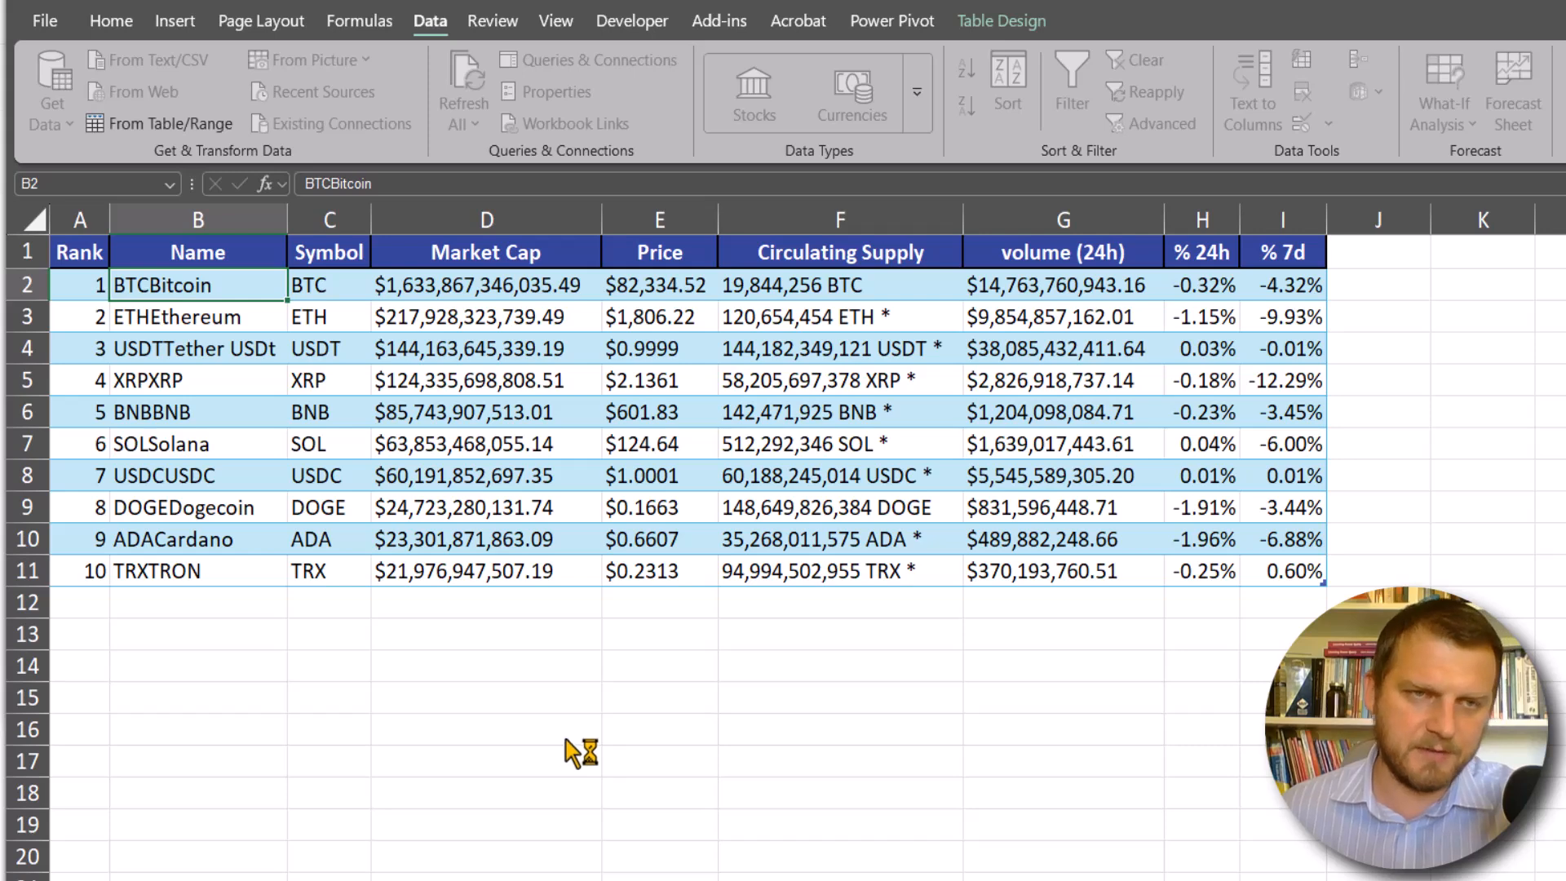
# Step: Compare the Name and Custom columns in the loaded table
pyautogui.scroll(-2, 367, 722)
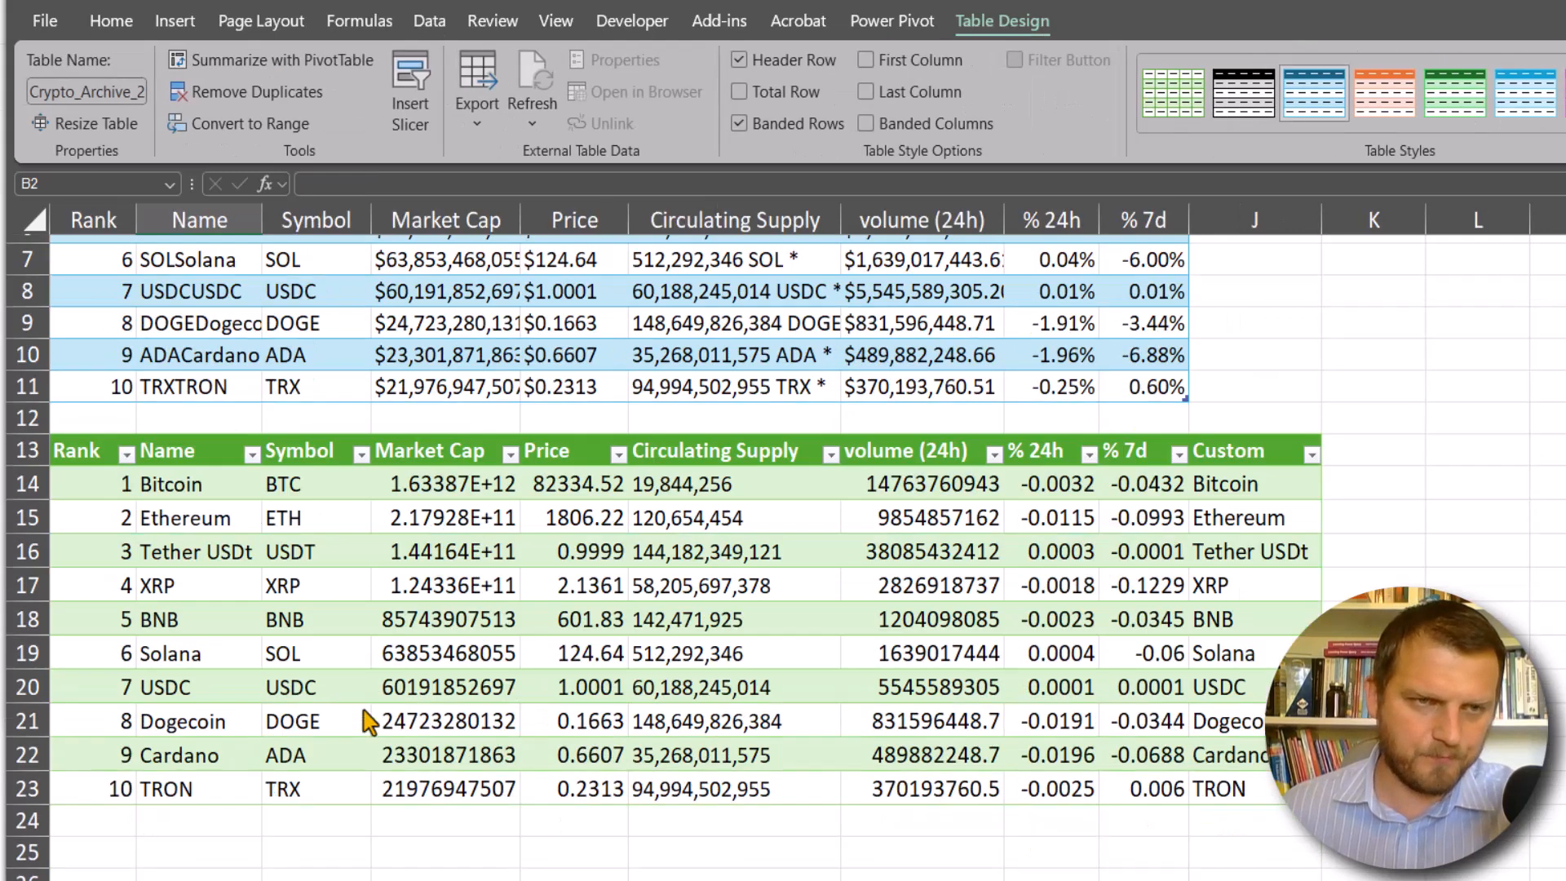
pyautogui.moveTo(212, 452); pyautogui.dragTo(210, 790)
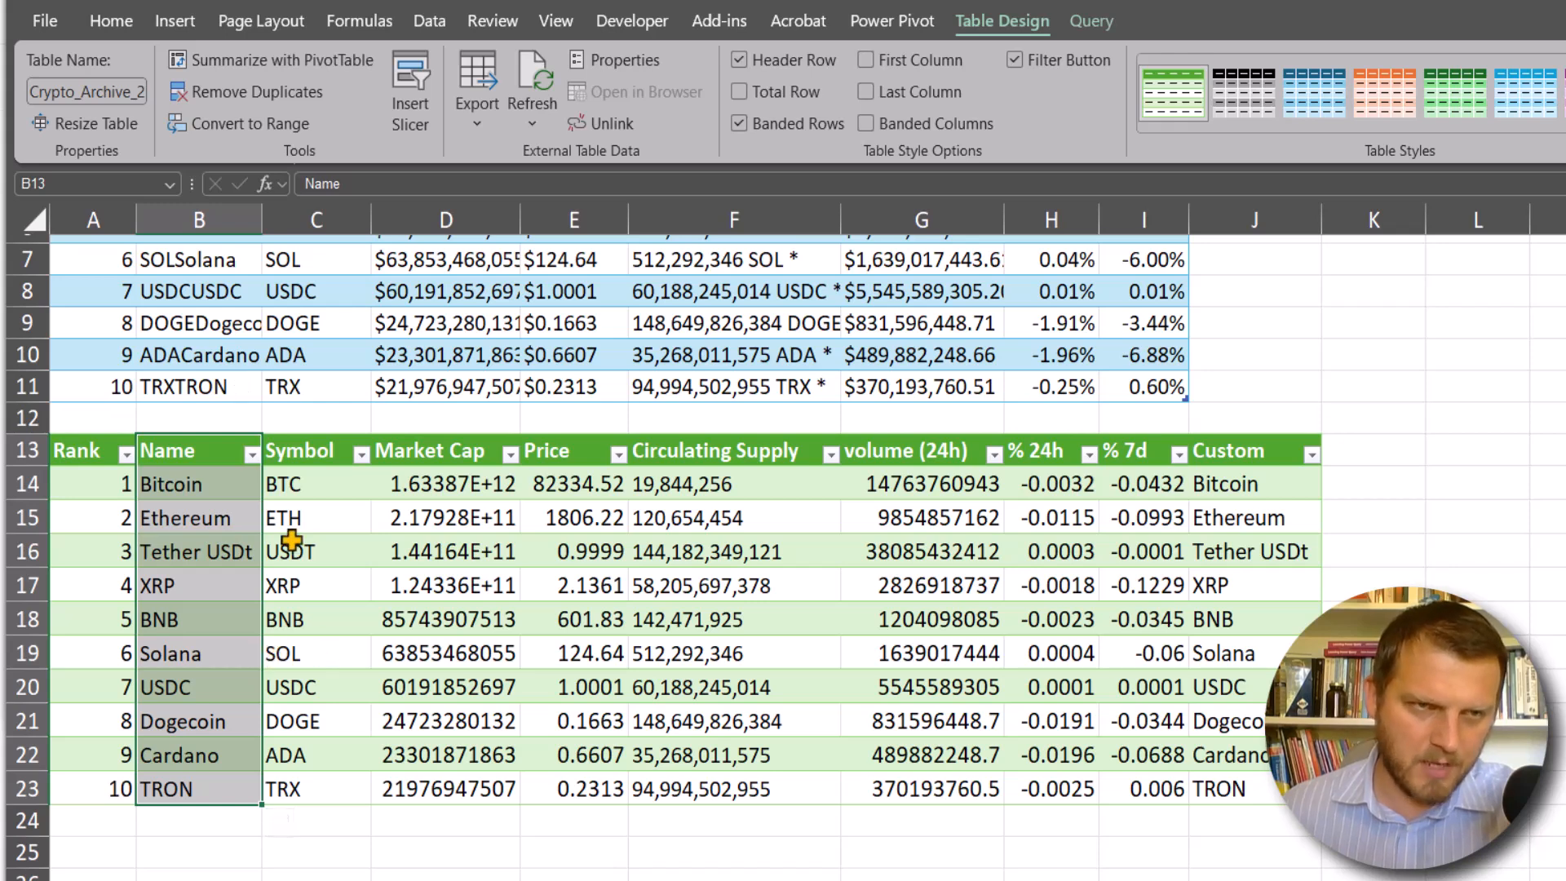
pyautogui.moveTo(1264, 451); pyautogui.dragTo(1254, 773)
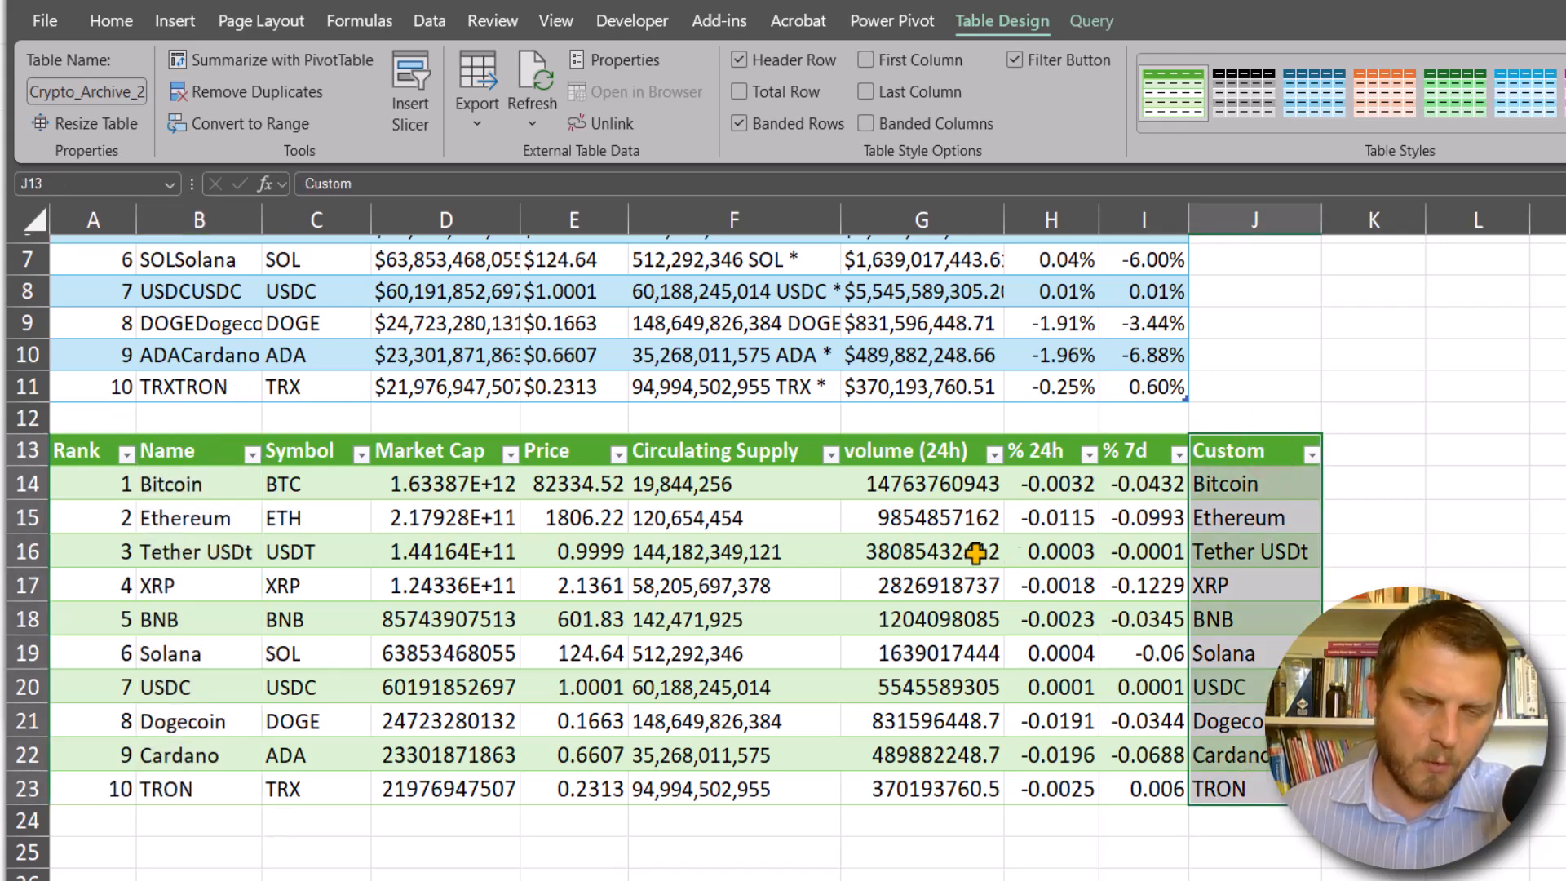